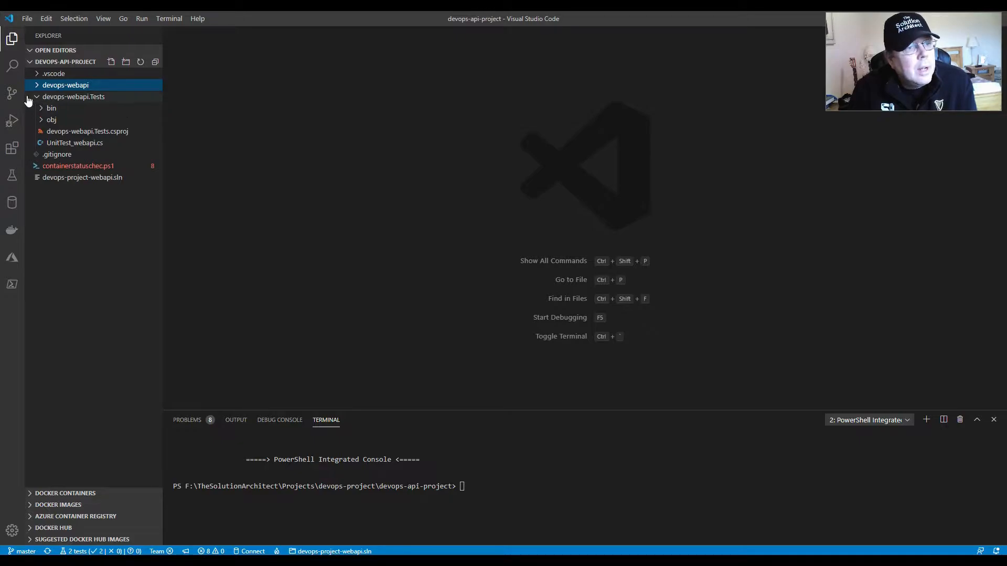
- View the solution file devops-project-webapi.sln and expand the devops-webapi.Tests and devops-webapi project folders
click(36, 97)
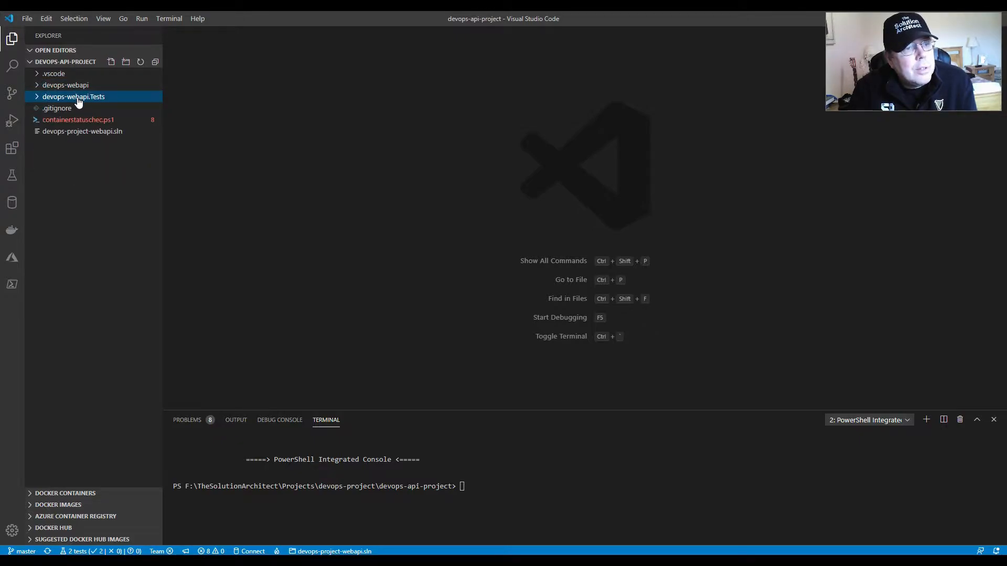
click(87, 132)
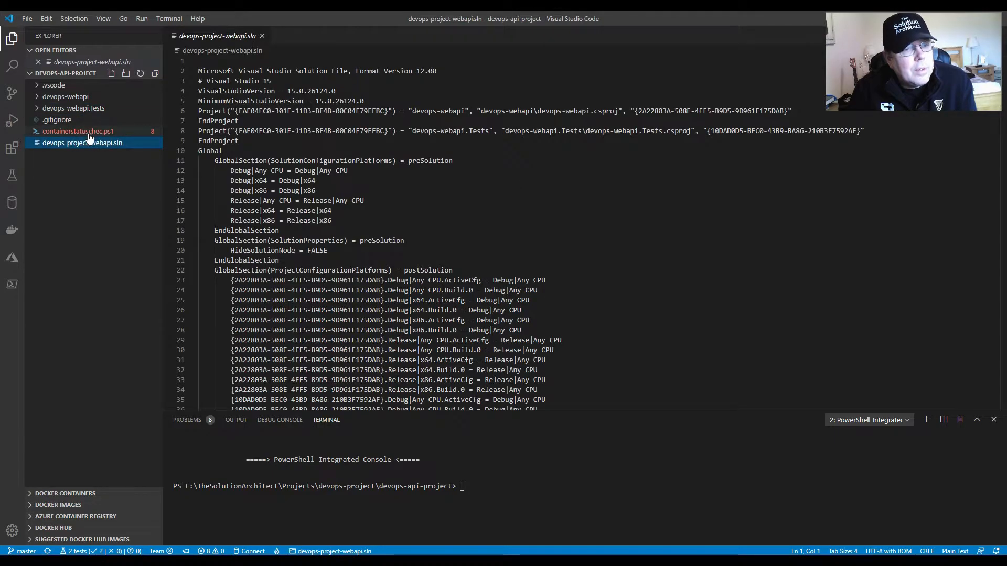
click(77, 109)
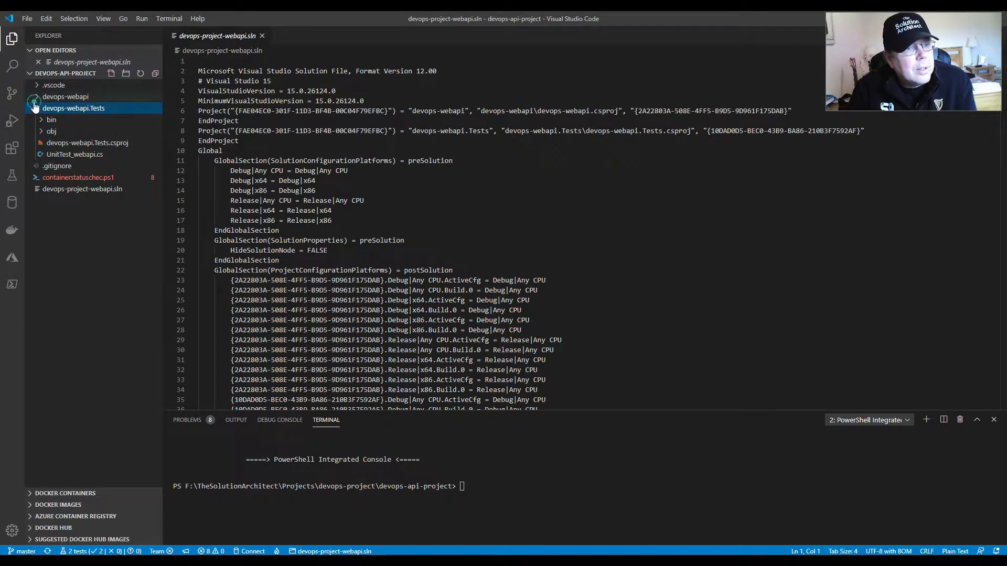
click(60, 97)
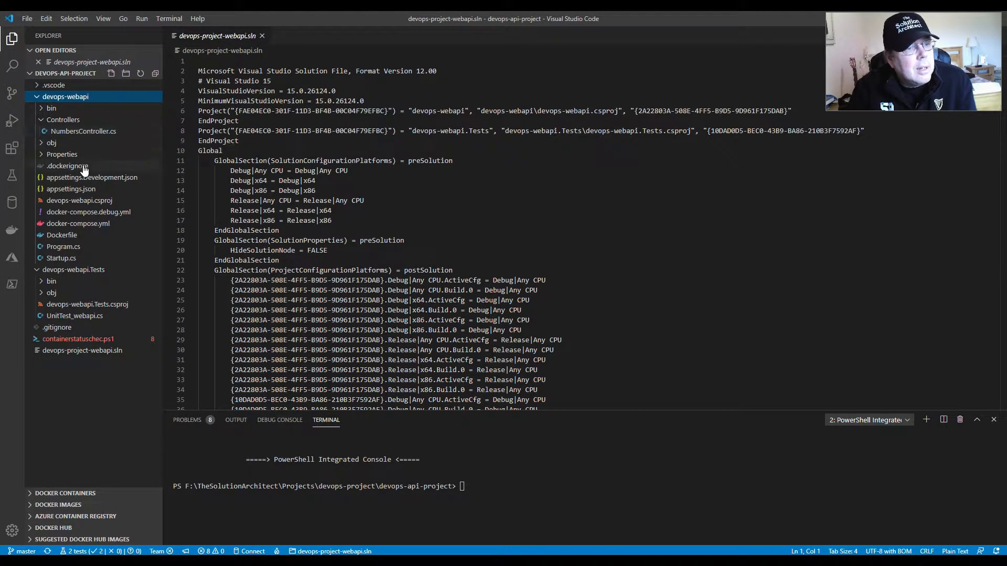
- Review the code of Startup.cs and Program.cs in the devops-webapi project
click(67, 260)
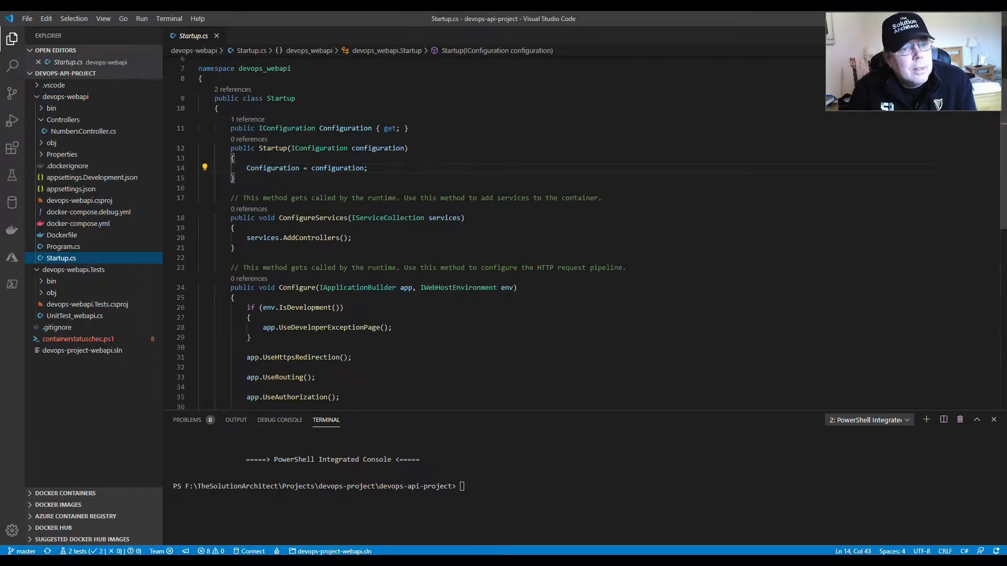
scroll(238, 211, down, 3)
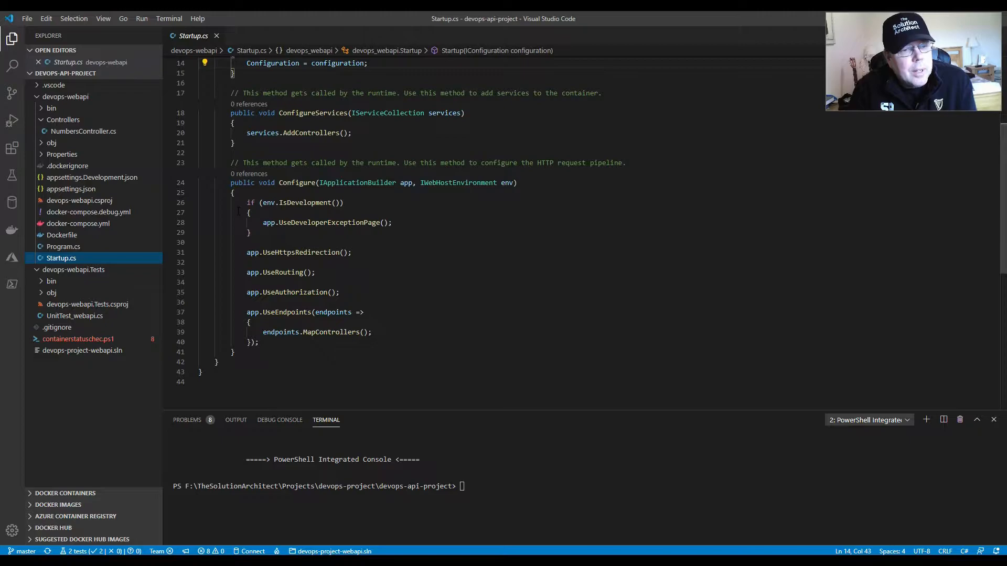
scroll(240, 253, up, 3)
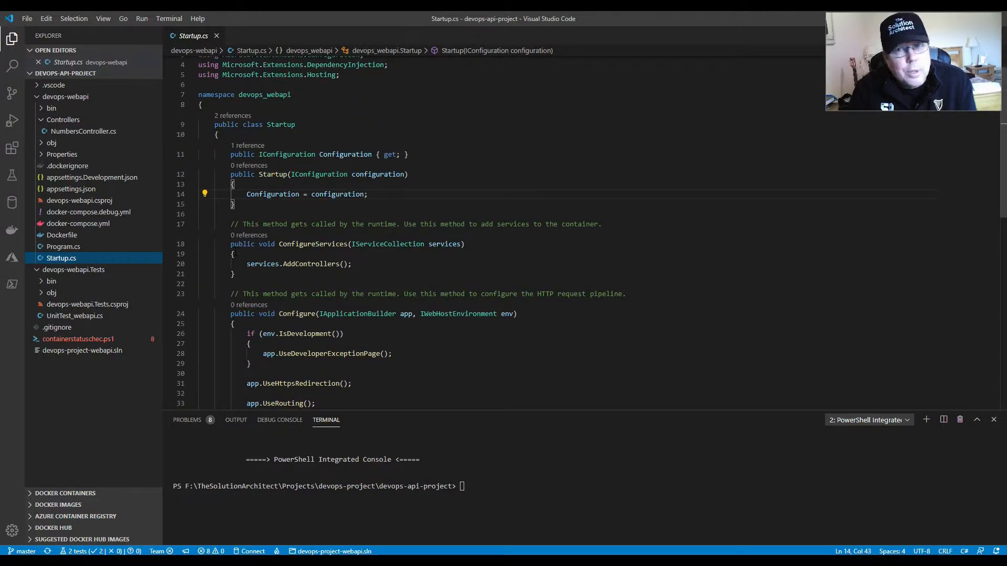
click(66, 249)
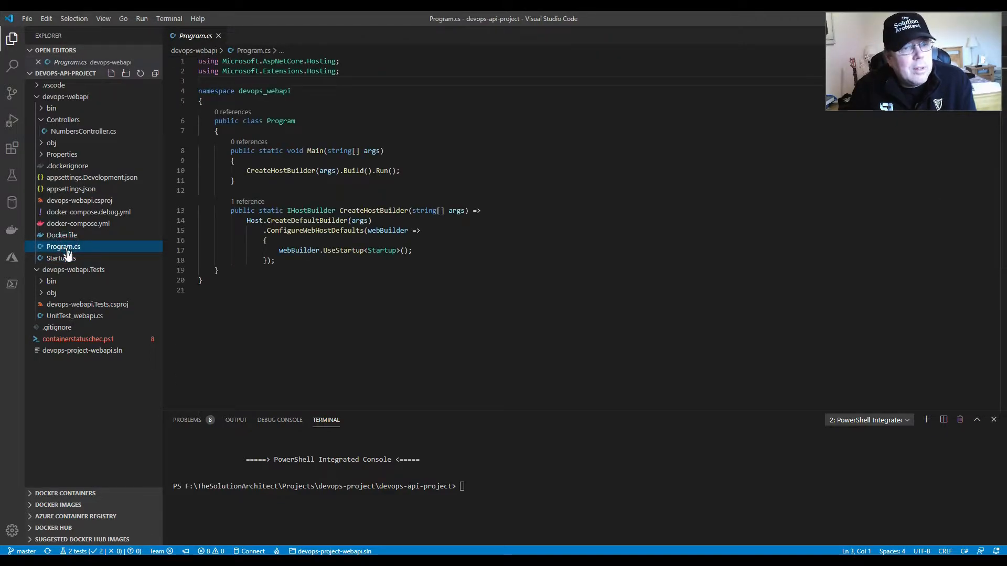
click(67, 258)
click(70, 248)
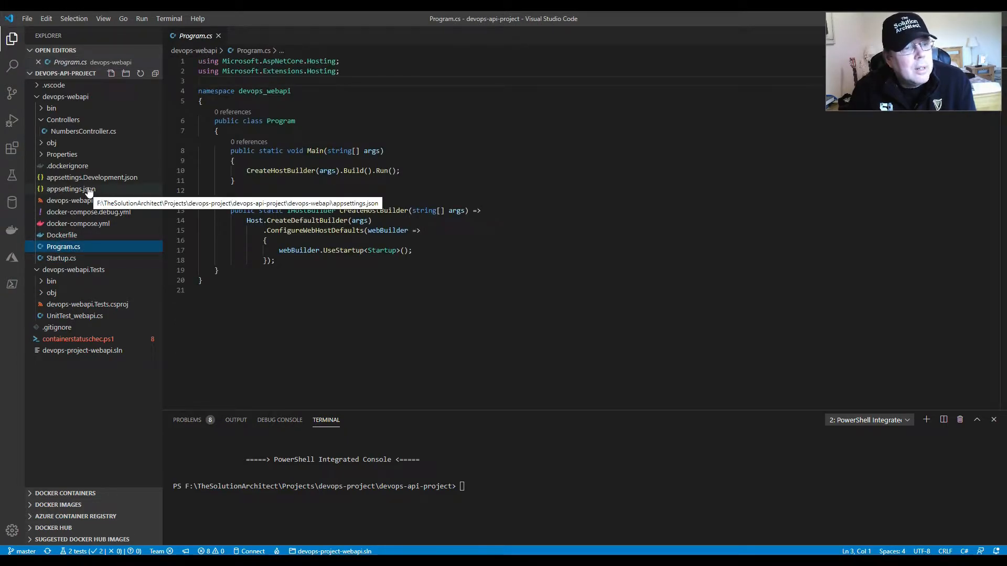
- Open NumbersController.cs and examine the GET numbers method that returns the whole list
click(73, 135)
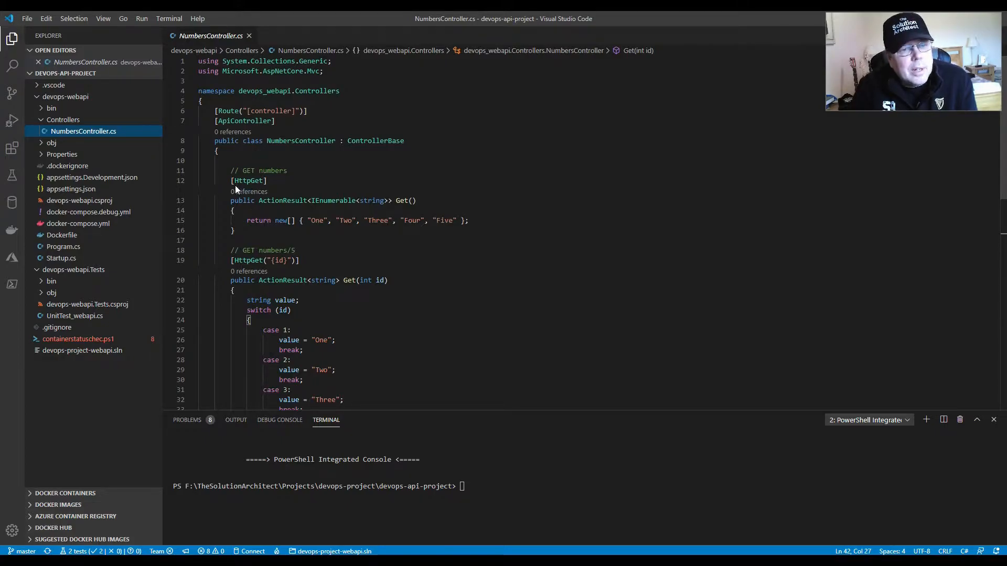
drag(228, 179, 236, 231)
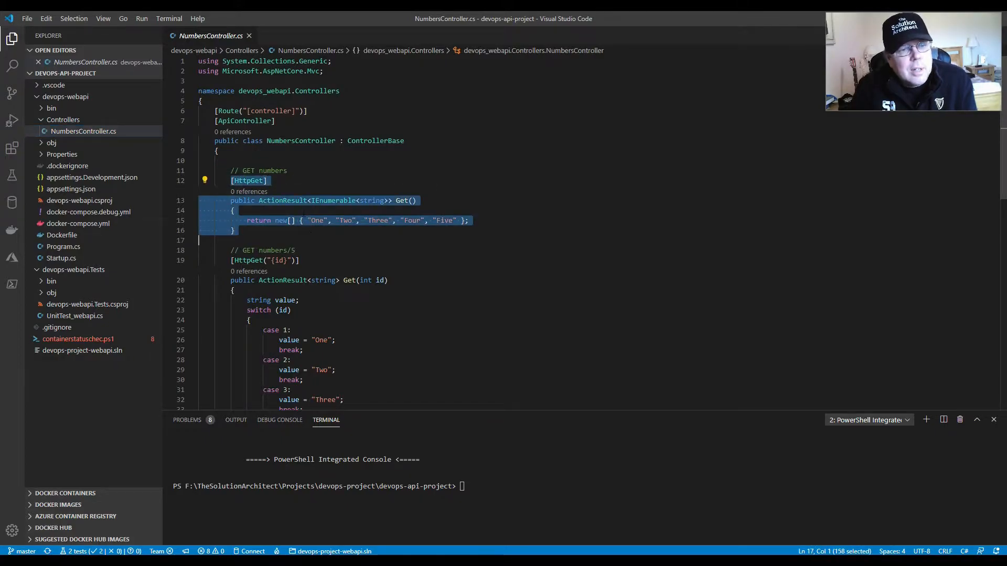
click(270, 171)
double_click(270, 170)
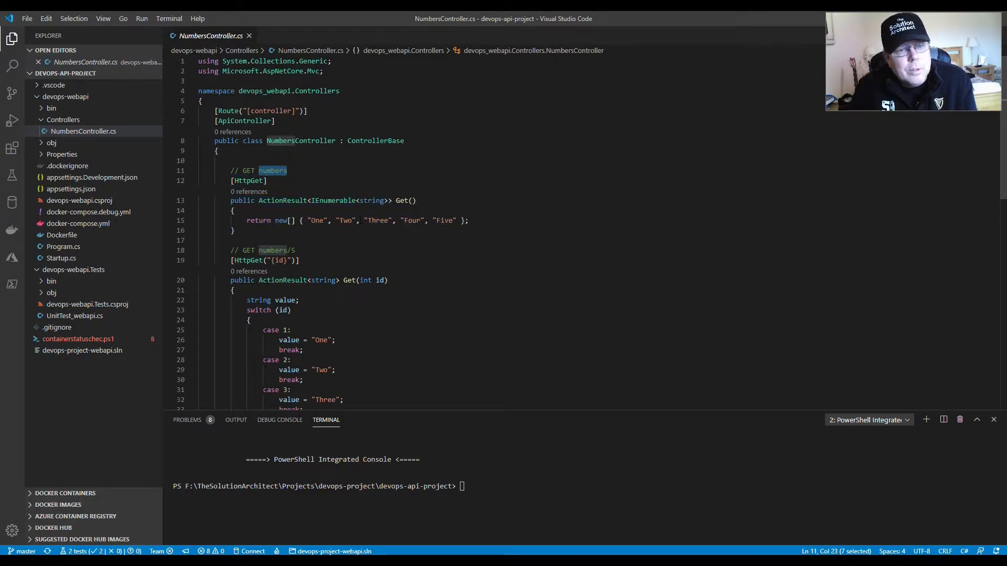
- Examine the GET numbers/5 method that takes an id, including cases 1 and 2 of its switch statement
scroll(420, 231, down, 2)
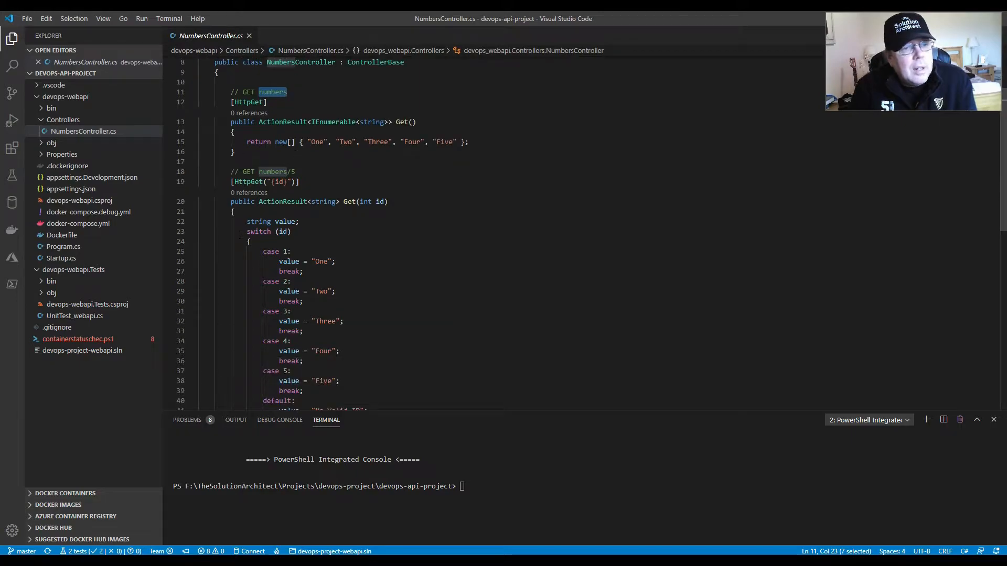
click(226, 182)
click(304, 172)
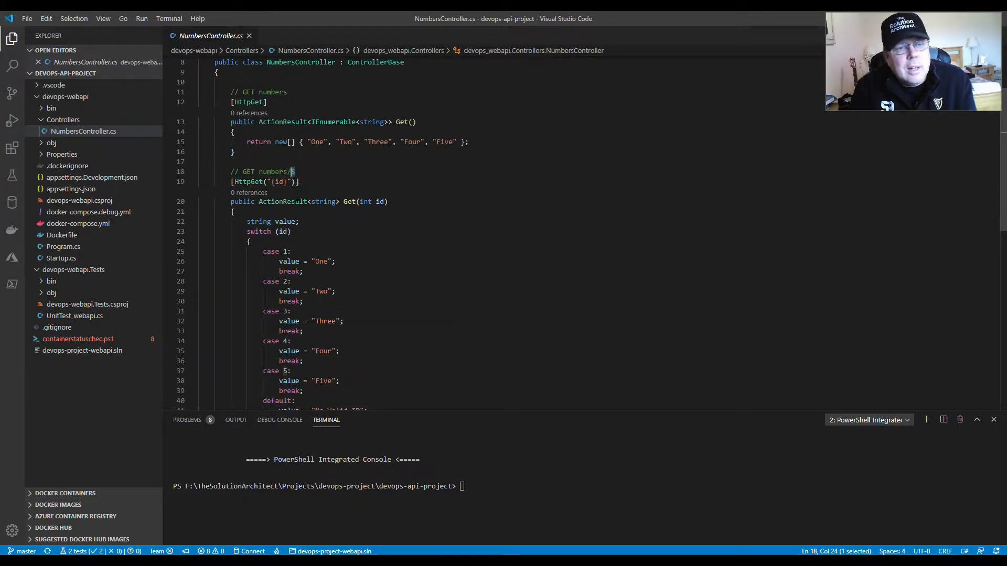
click(314, 174)
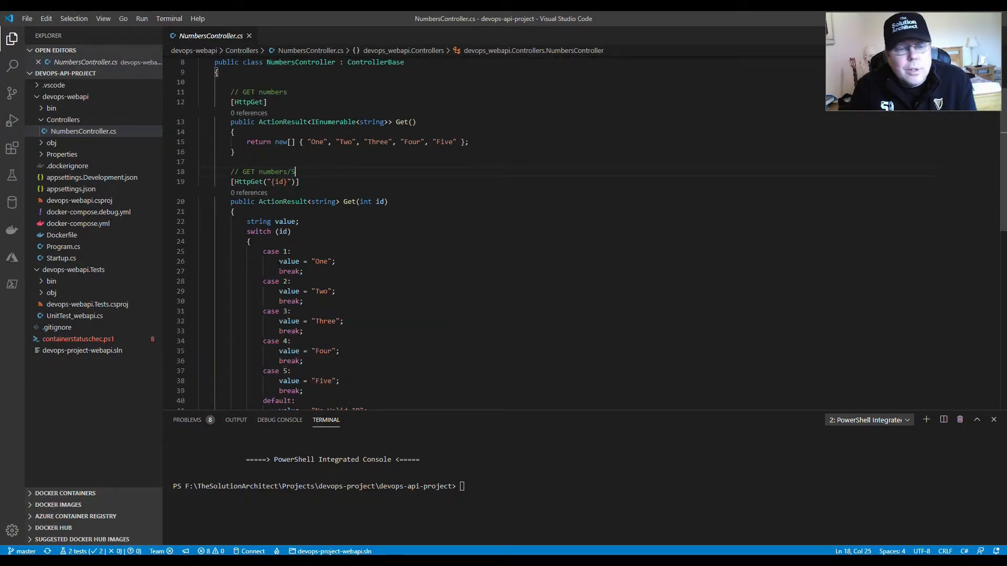
scroll(420, 231, down, 2)
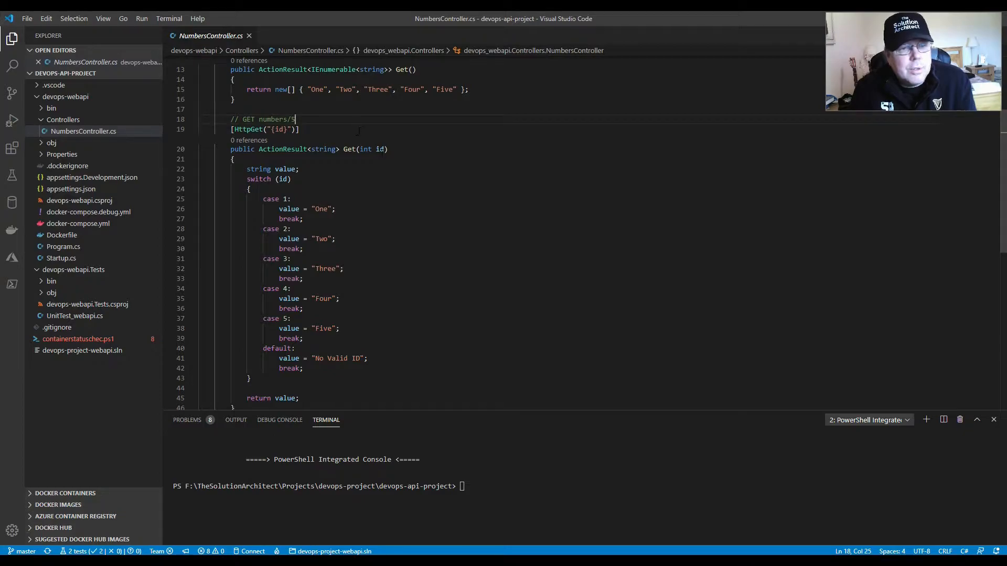
drag(264, 198, 337, 210)
click(347, 215)
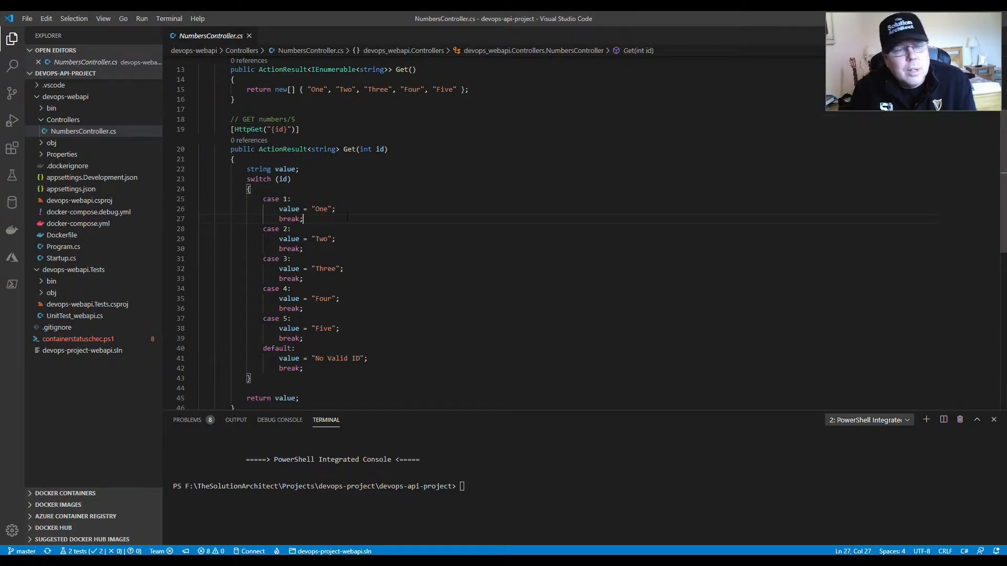
drag(342, 240, 260, 231)
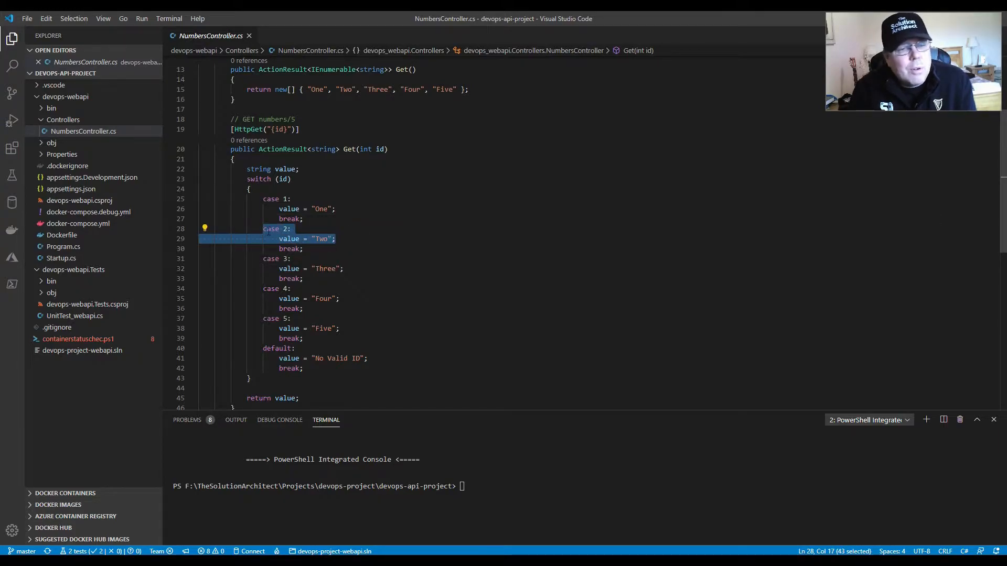
click(312, 240)
- Look through the rest of the switch statement and recheck the id in the numbers/5 route comment
scroll(312, 241, down, 3)
scroll(311, 240, up, 3)
scroll(310, 239, up, 4)
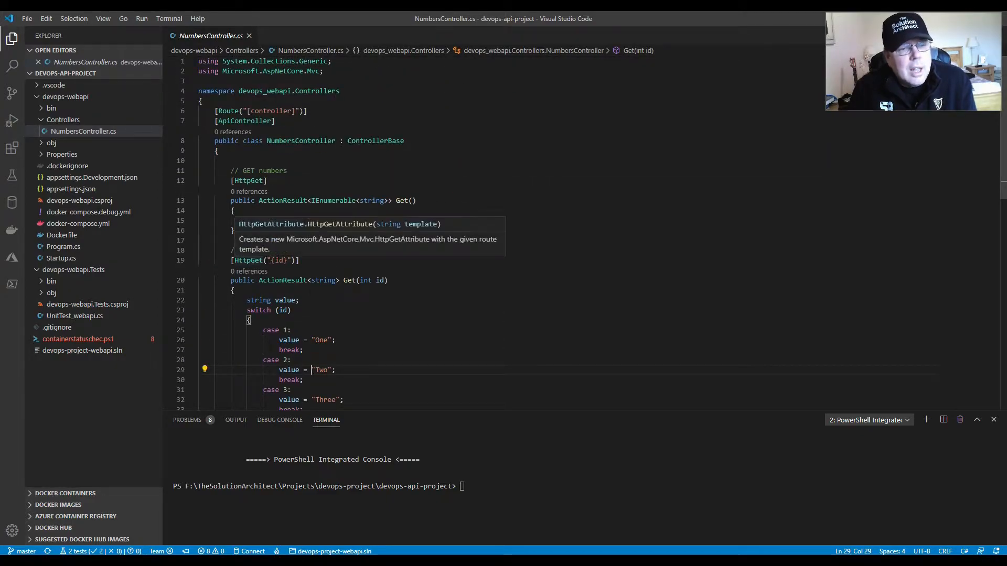
mouse_move(296, 250)
mouse_down()
mouse_move(272, 250)
mouse_move(292, 250)
mouse_up()
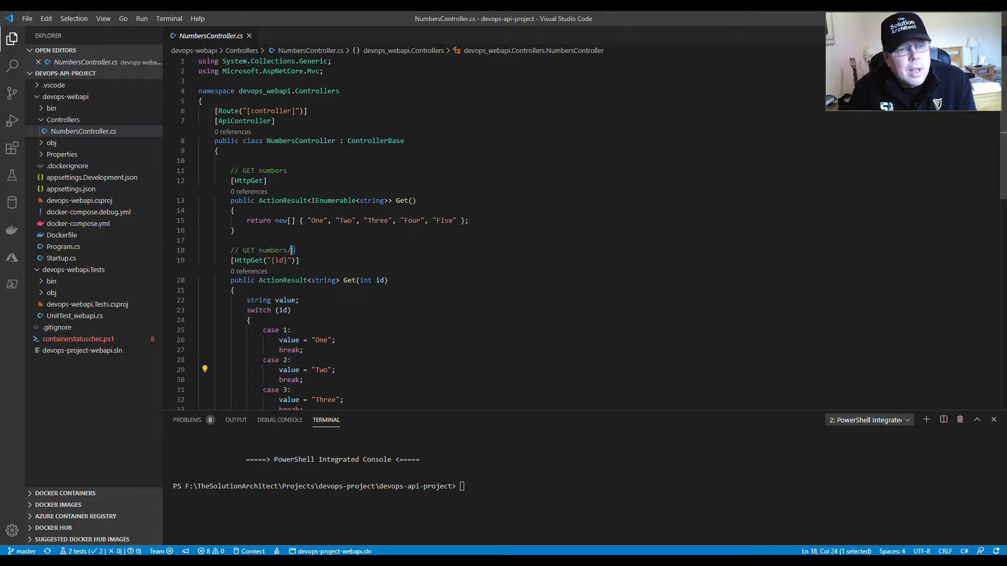
click(330, 252)
scroll(330, 251, down, 2)
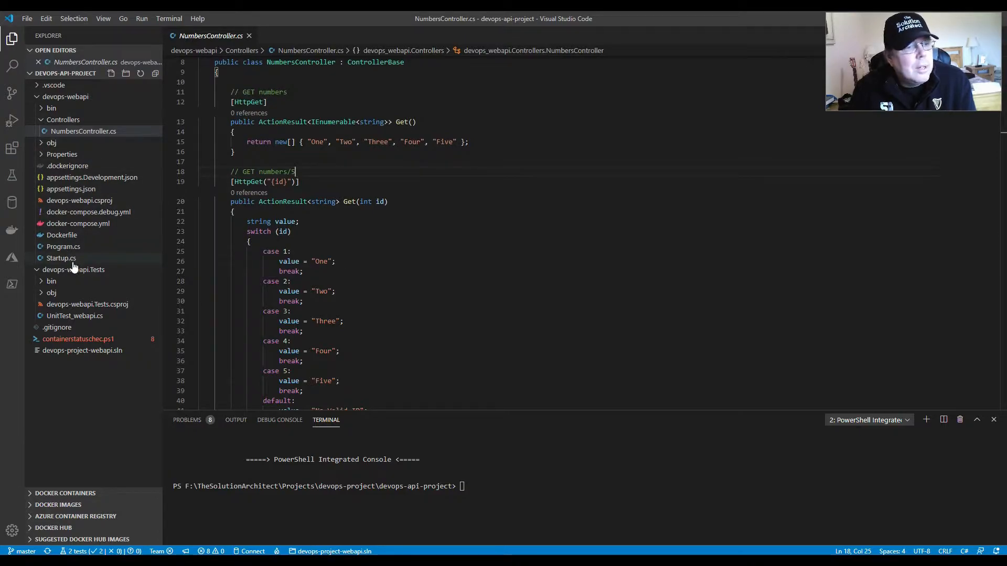
- Open the Dockerfile and examine the base stage's latest image tag, exposed port 5000 and ASPNETCORE_URLS line
click(60, 236)
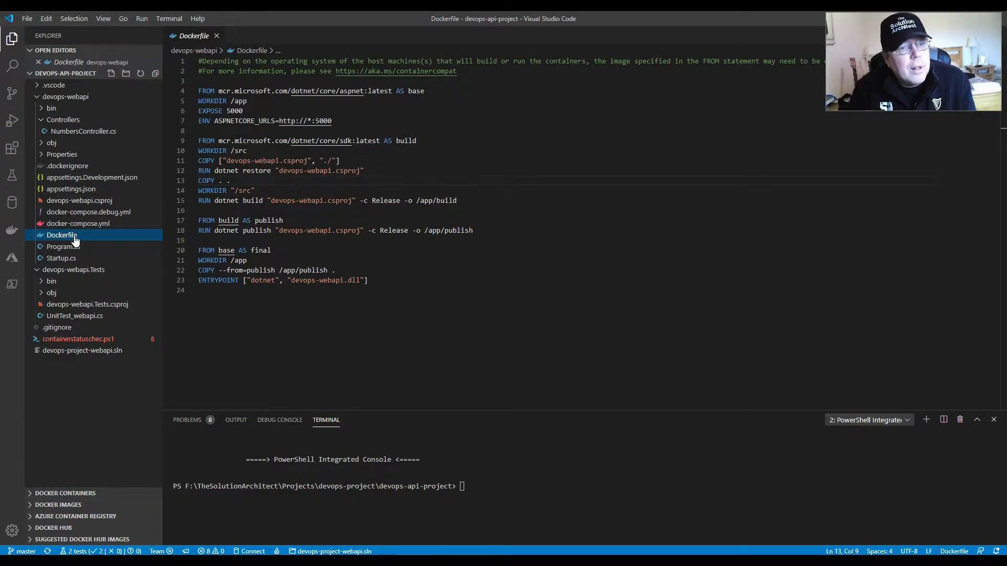
drag(392, 91, 368, 91)
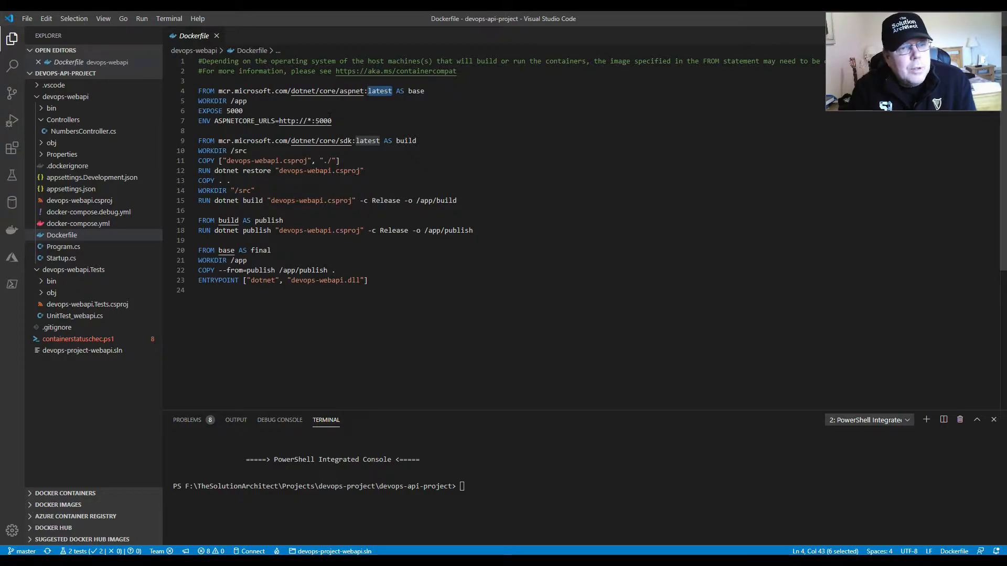
double_click(231, 110)
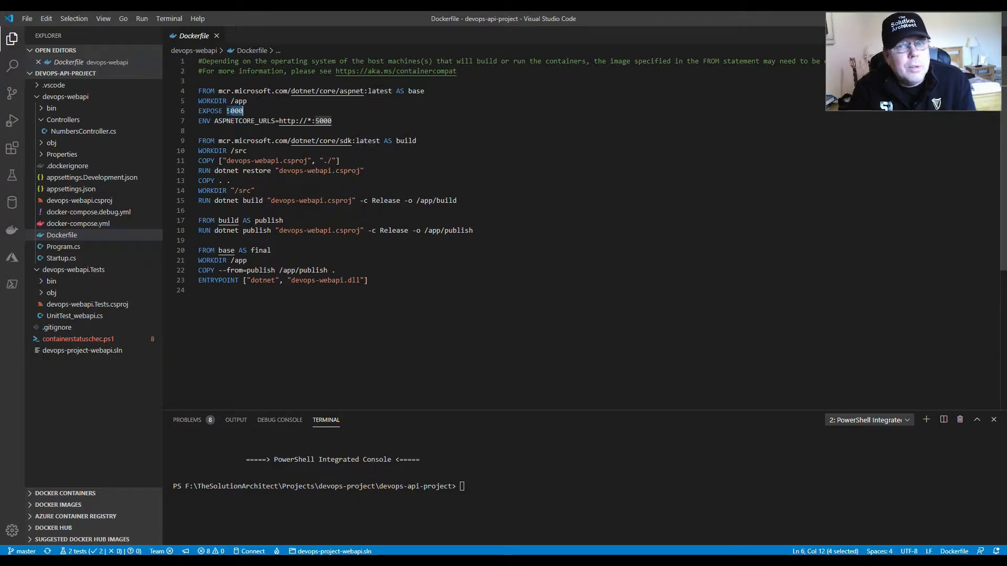
click(336, 122)
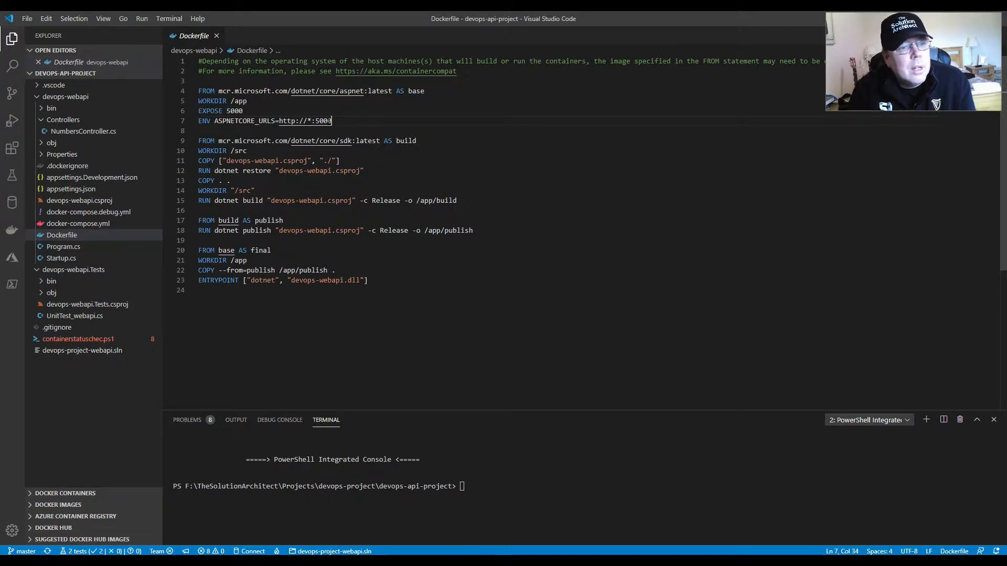
drag(337, 121, 199, 121)
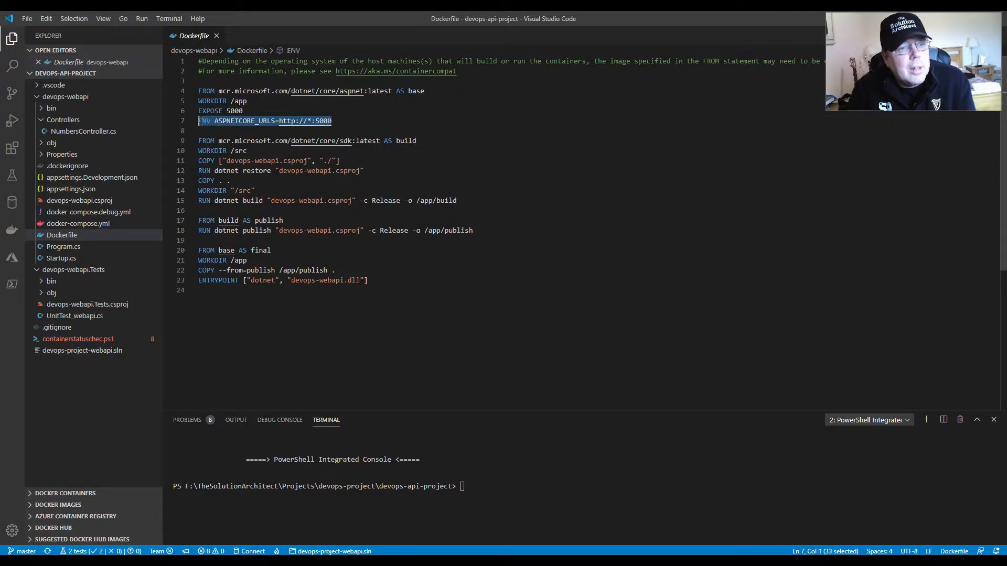
click(202, 122)
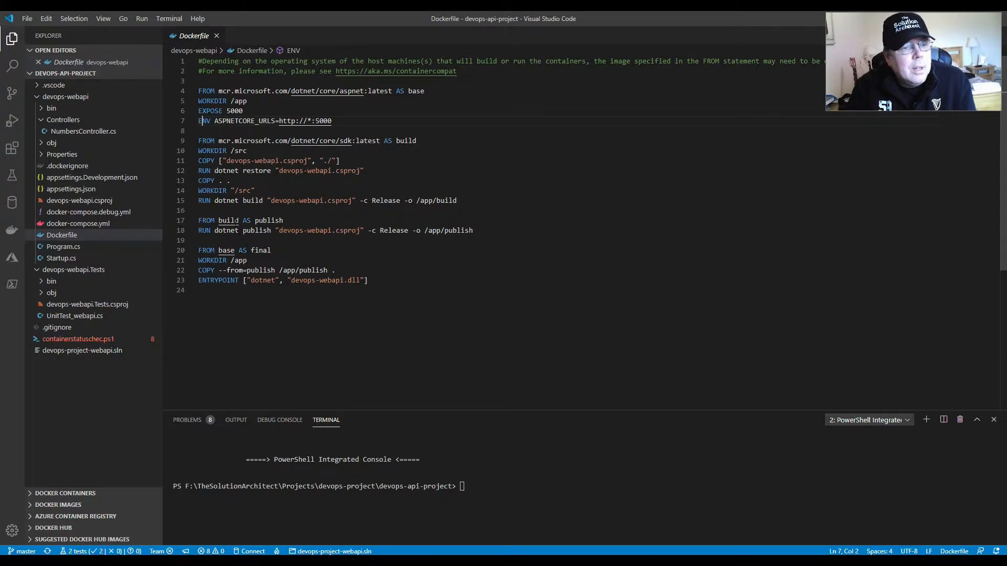
- Collapse both project folders to view the solution's root level, then reopen the Dockerfile inside devops-webapi
click(37, 97)
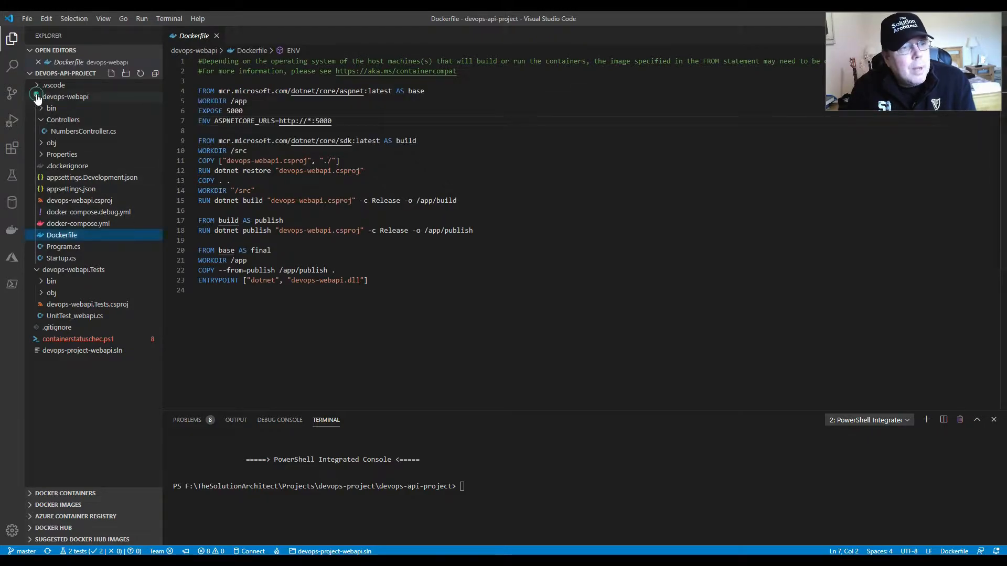
click(34, 108)
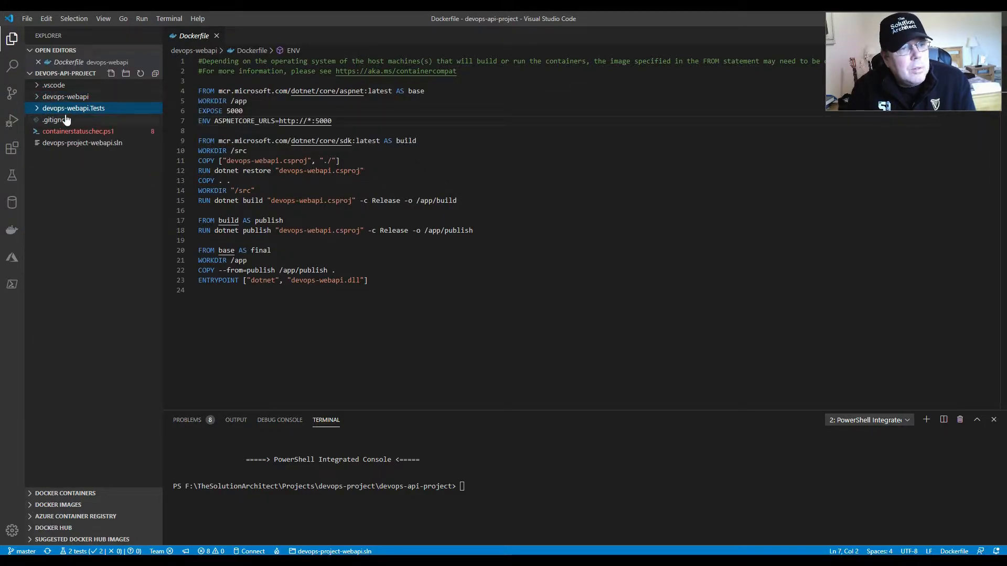
click(40, 97)
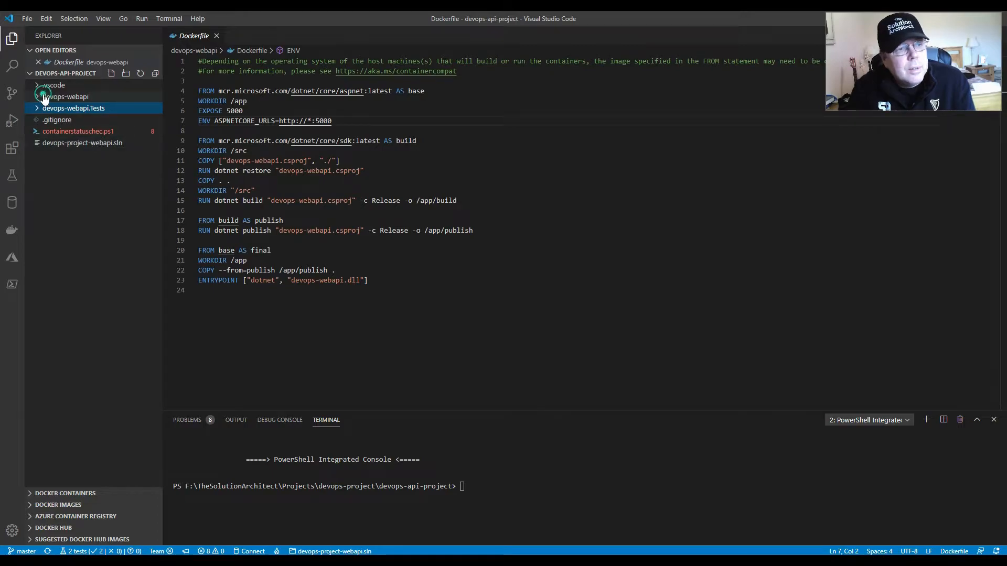
click(74, 237)
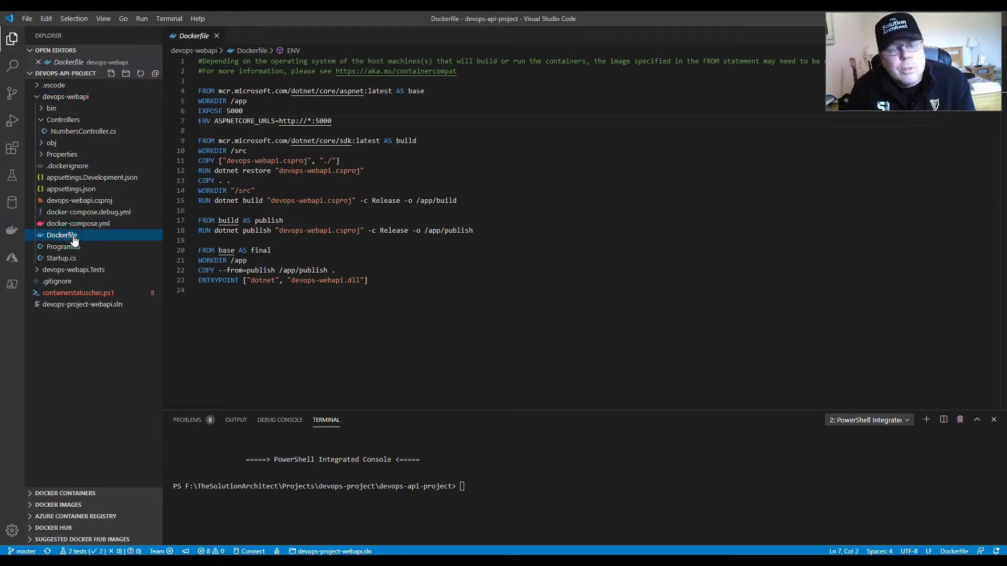
- Examine the Dockerfile build stage's /src working directory and devops-webapi.csproj copy line, then collapse the devops-webapi folder
mouse_move(256, 190)
mouse_down()
mouse_move(197, 190)
mouse_move(253, 191)
mouse_up()
click(265, 191)
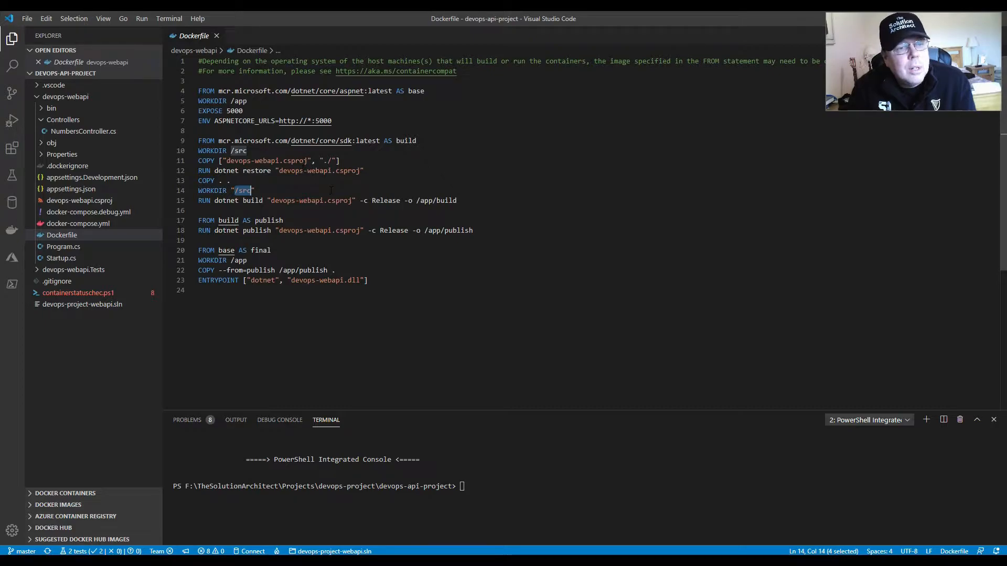
click(260, 190)
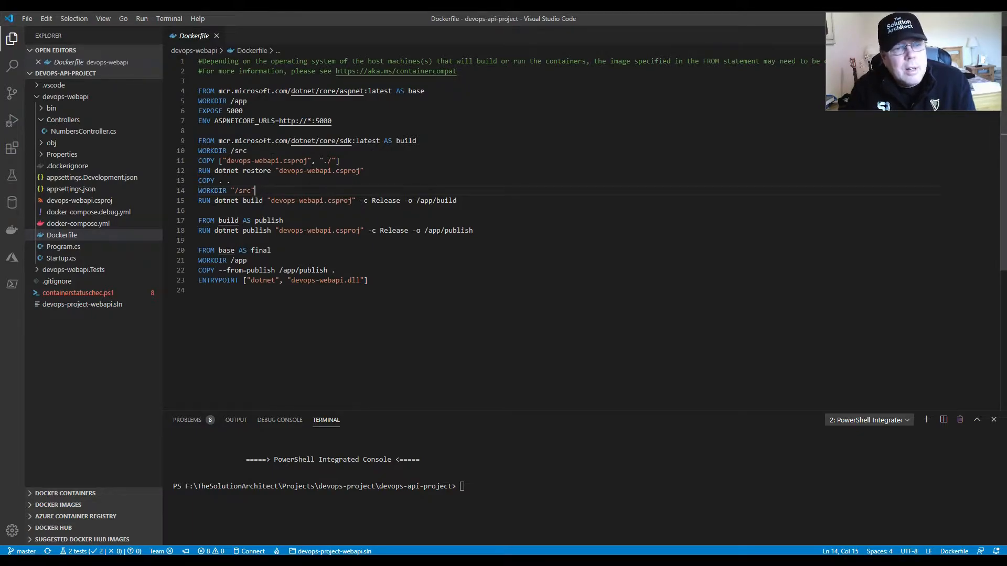
click(226, 160)
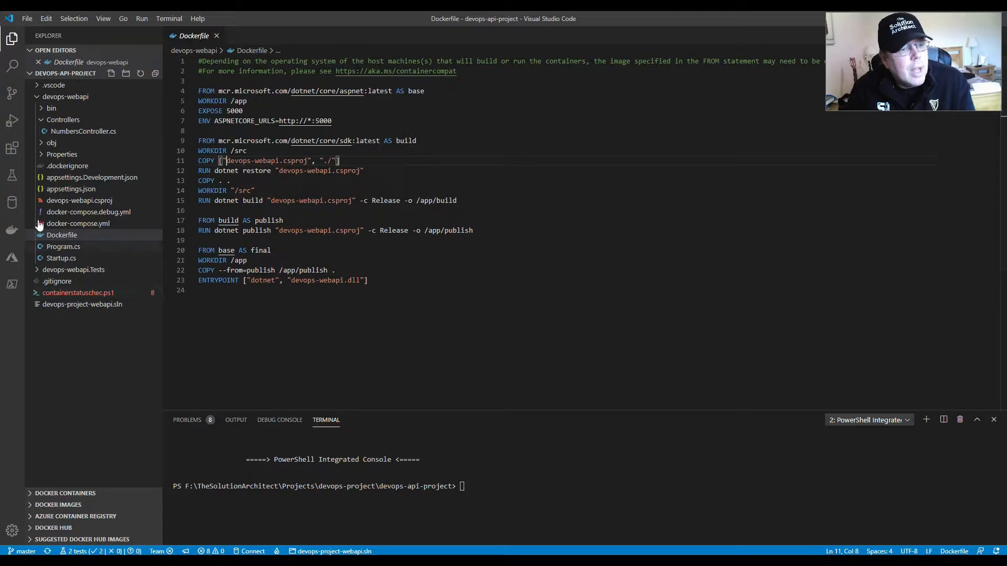
click(41, 98)
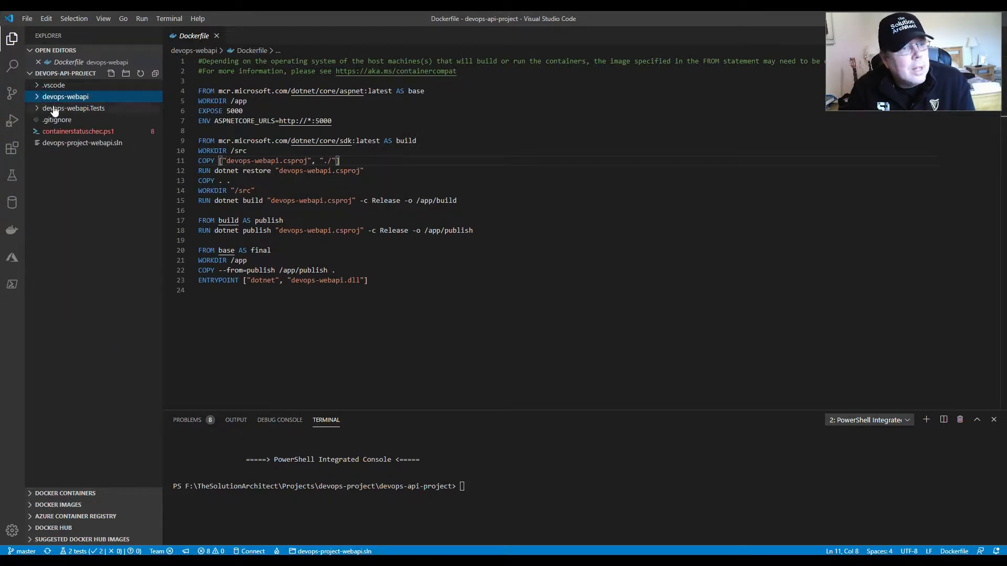
- Open UnitTest_webapi.cs from the devops-webapi.Tests project and examine the UnitTest_webapi constructor
click(54, 109)
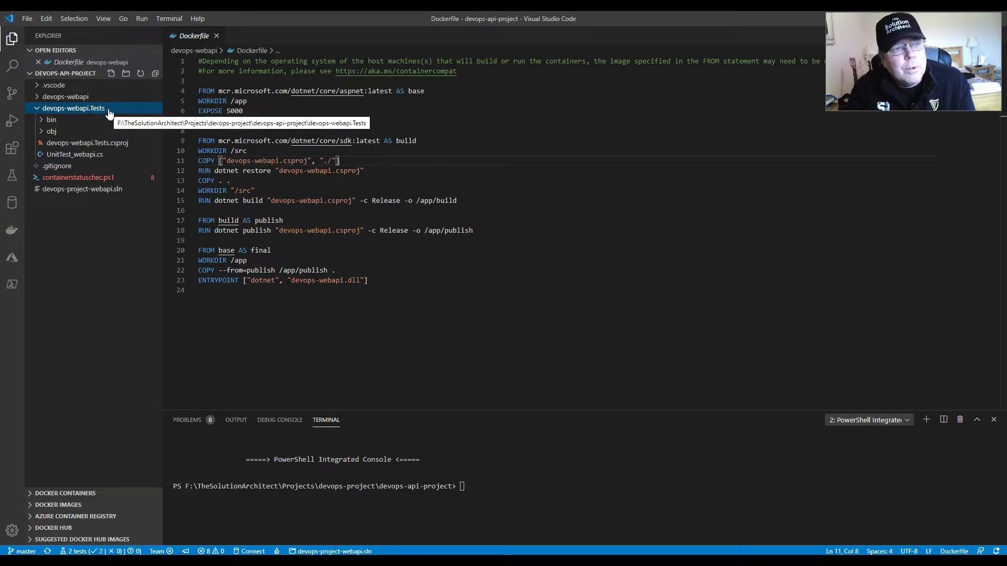
click(88, 156)
scroll(400, 228, down, 4)
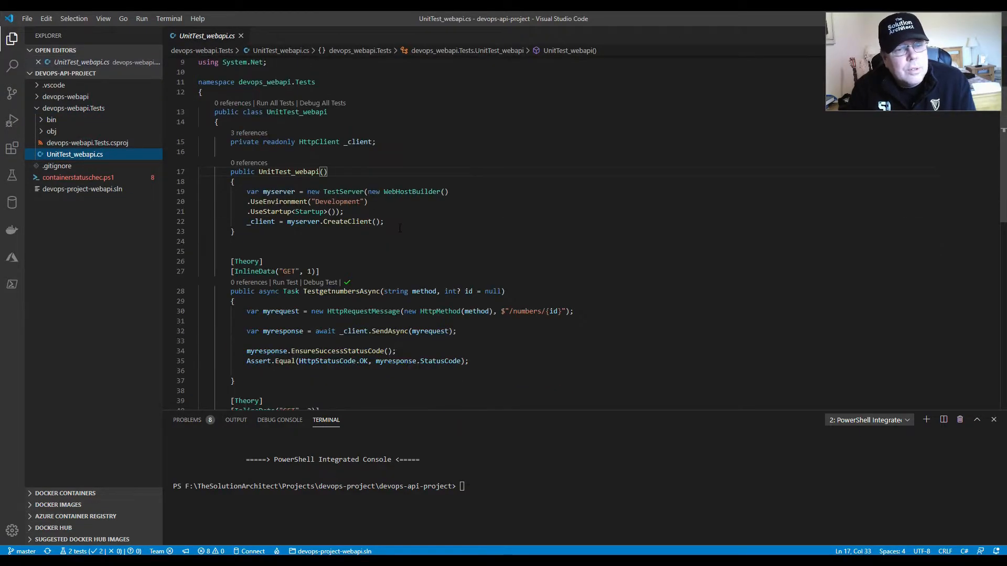
scroll(400, 229, up, 3)
drag(235, 284, 231, 226)
click(270, 284)
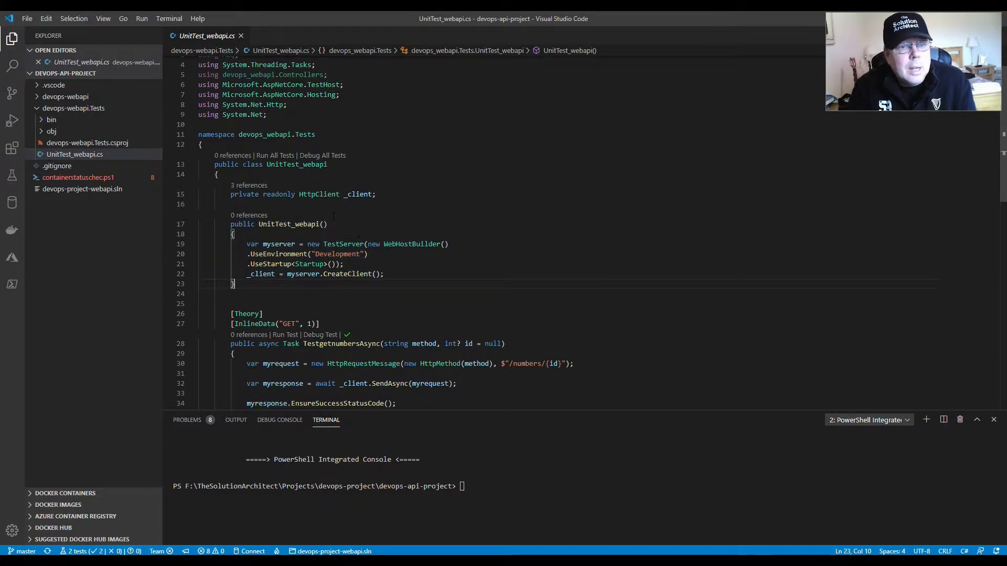
- Examine the TestHost using directive and the constructor lines that build the test server and create its client
drag(309, 85, 340, 85)
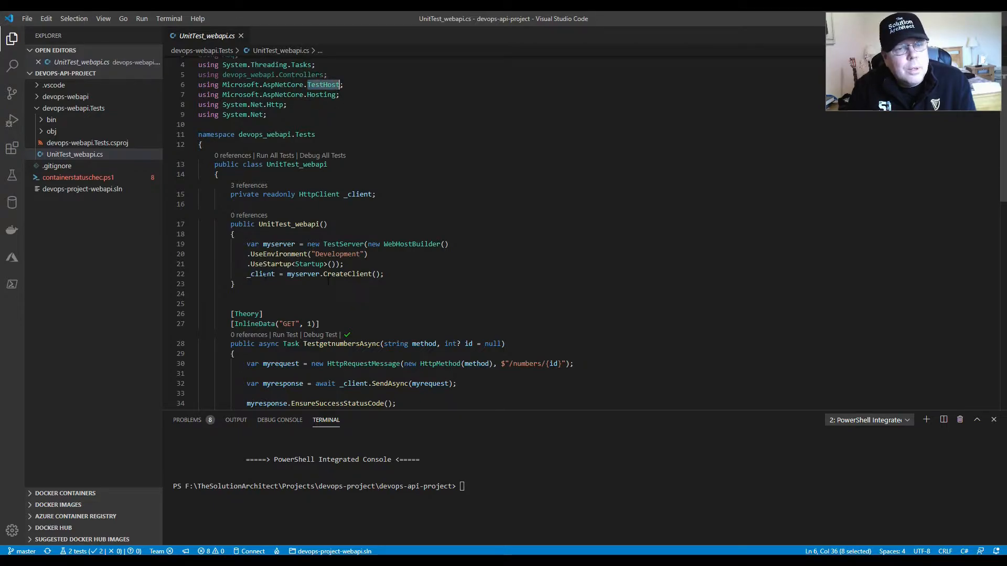
click(253, 286)
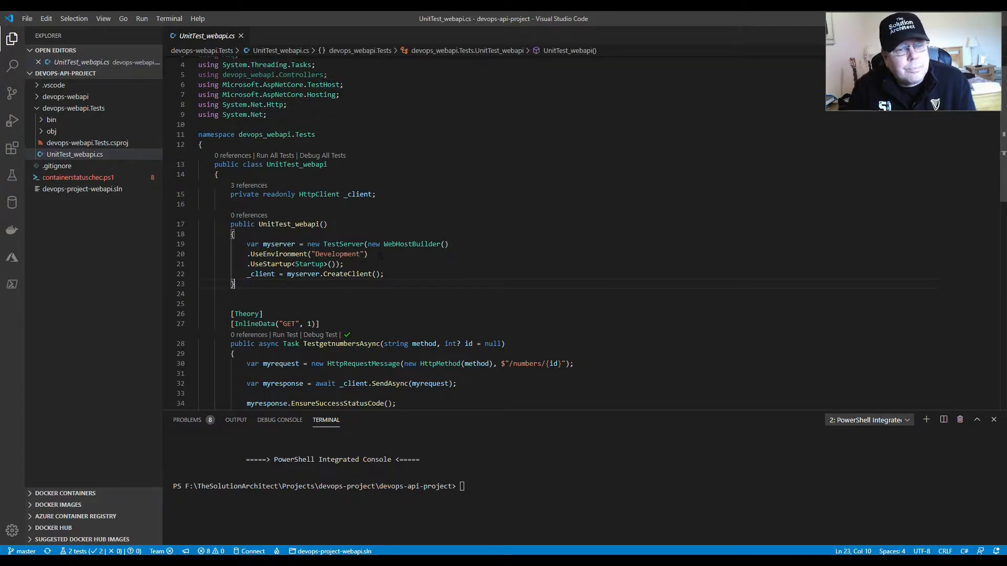
drag(384, 274, 255, 244)
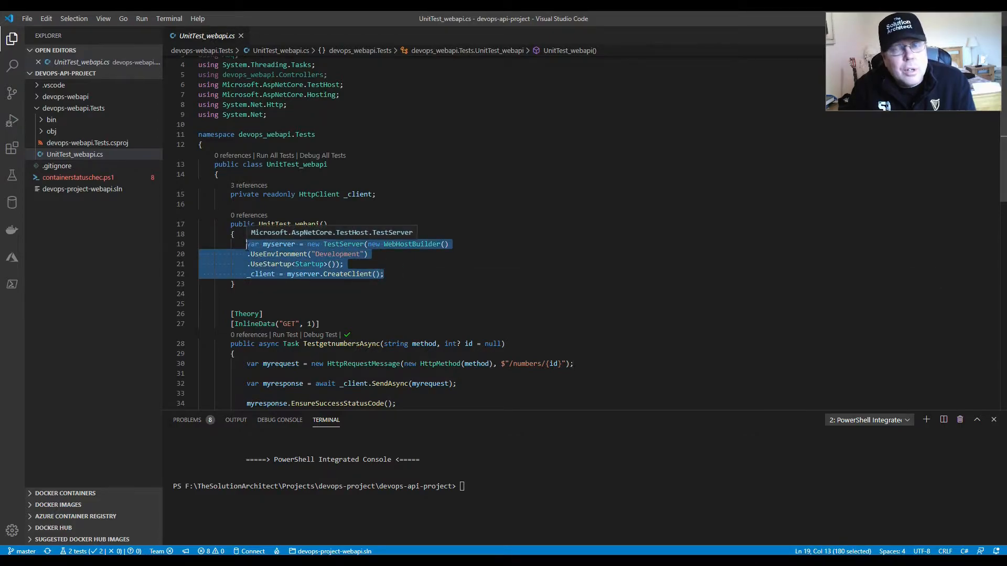
click(246, 250)
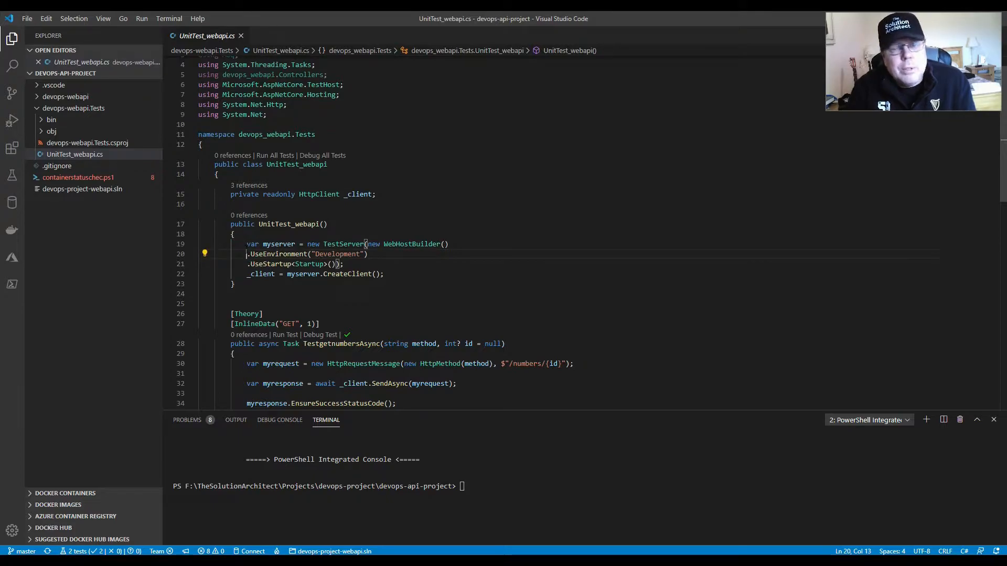
- Locate the TestgetnumbersAsync and TestgetvaluesAsync test methods below the constructor and highlight their names
scroll(227, 259, down, 6)
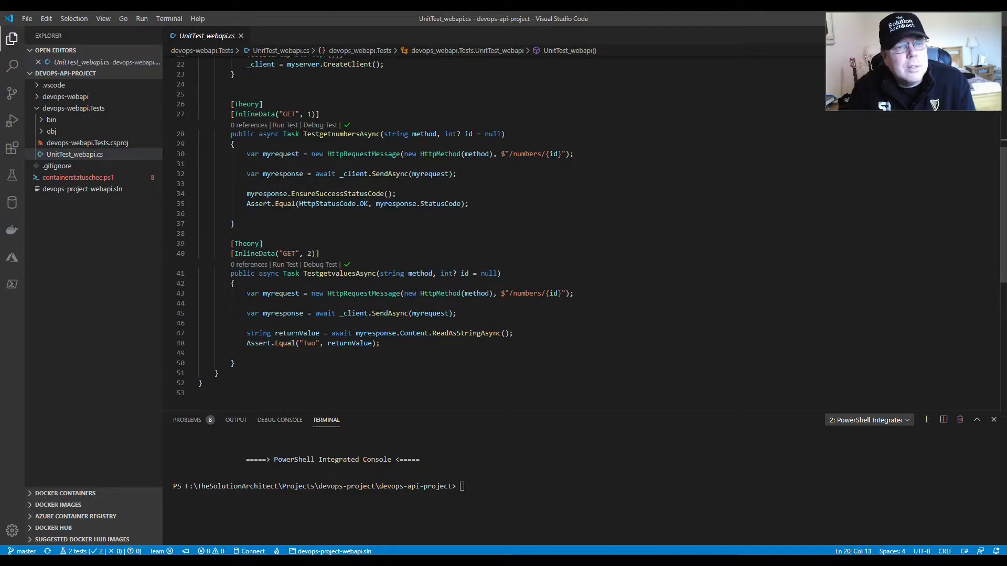
drag(303, 134, 384, 135)
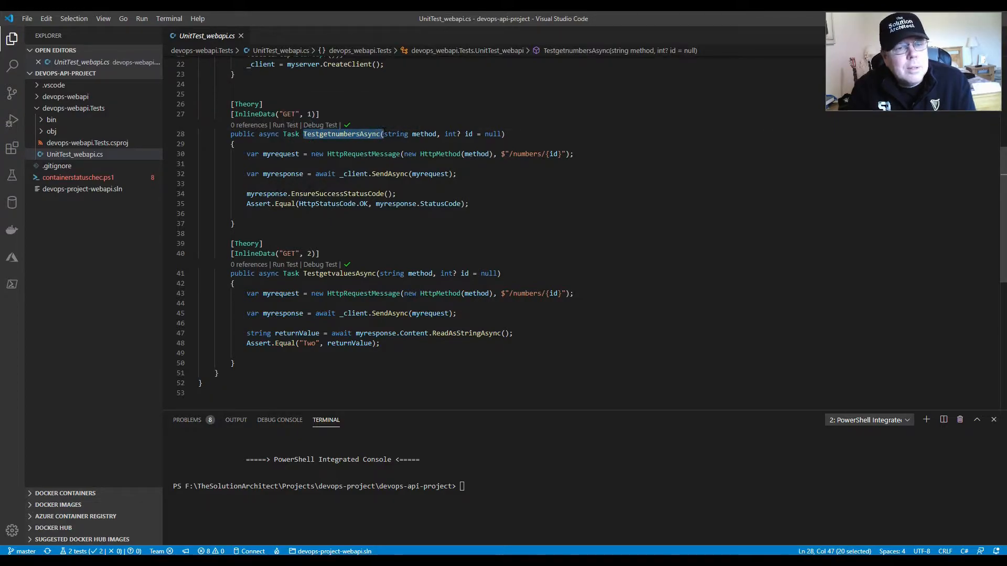
drag(304, 273, 376, 273)
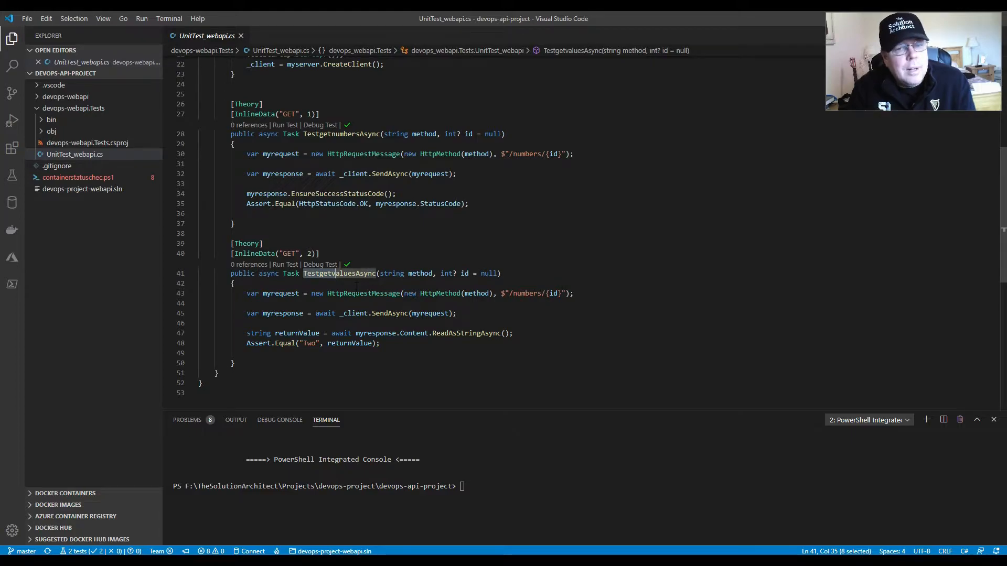
- Examine TestgetvaluesAsync's "Two" assertion, its InlineData id 2 and returnValue, then collapse the devops-webapi.Tests folder
scroll(328, 299, down, 2)
drag(315, 291, 308, 291)
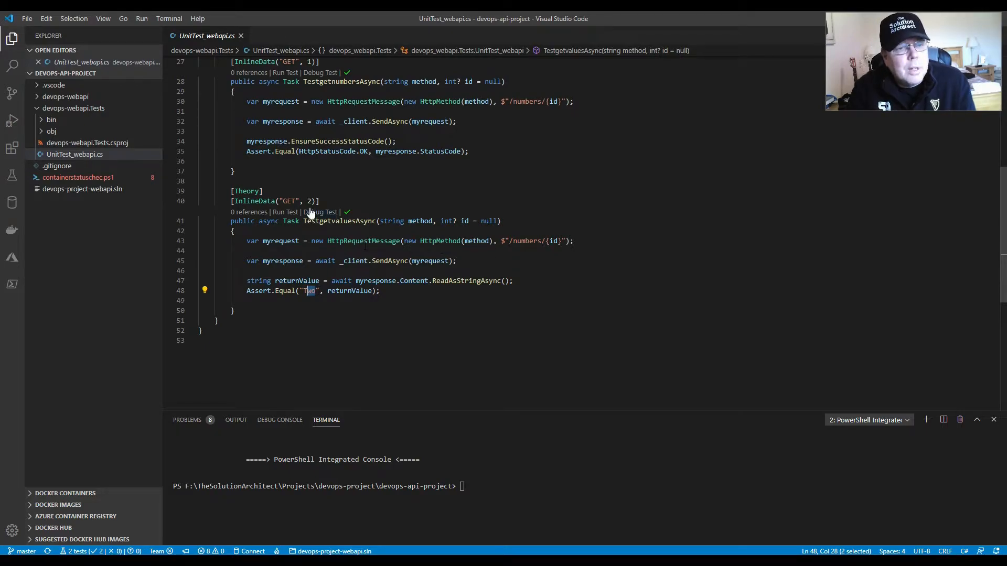
drag(307, 201, 316, 201)
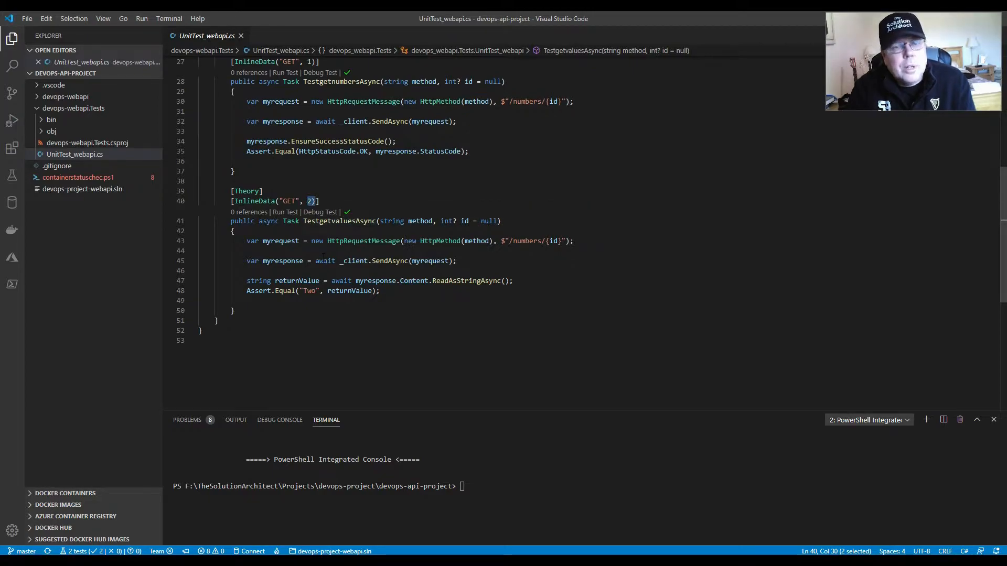
click(308, 280)
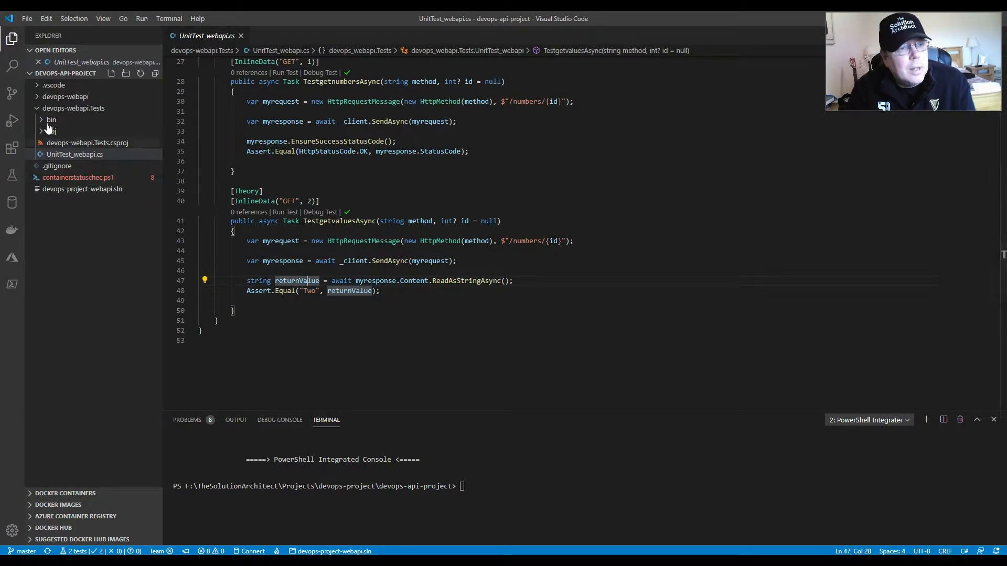
click(37, 109)
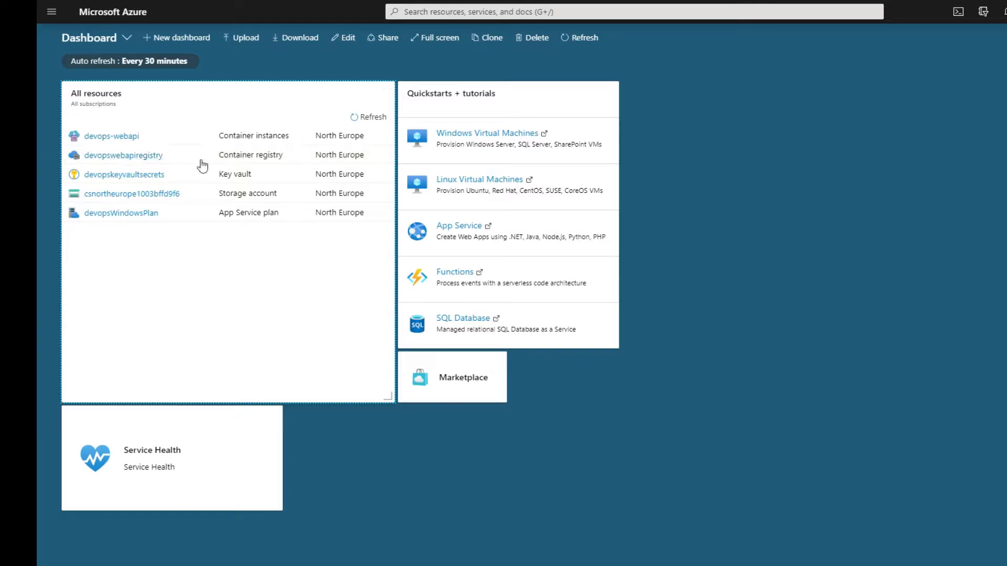
- In the Azure portal, inspect devops-win-repository's latest tag inside the devopswebapiregistry container registry, then return to the registry overview
click(139, 157)
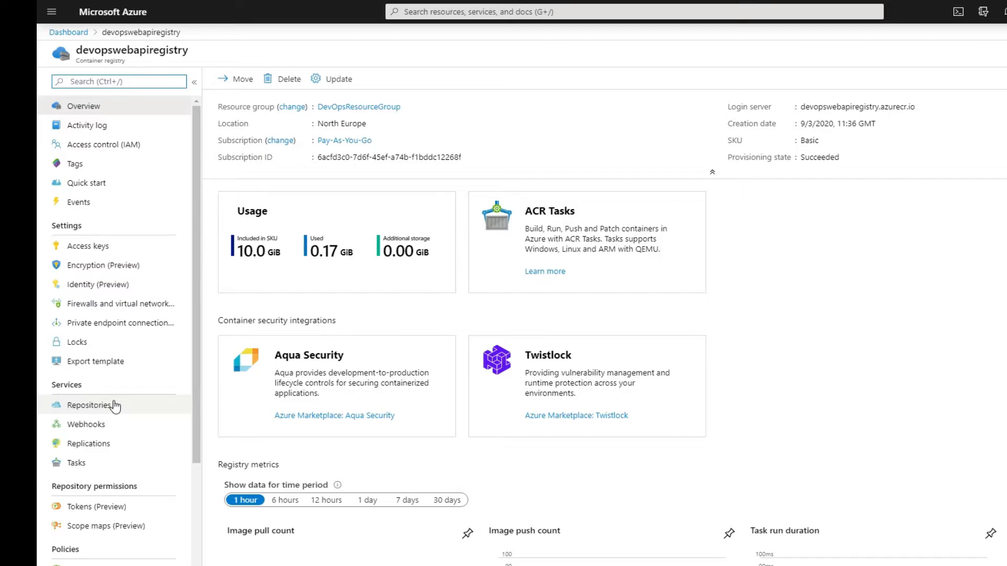
click(104, 413)
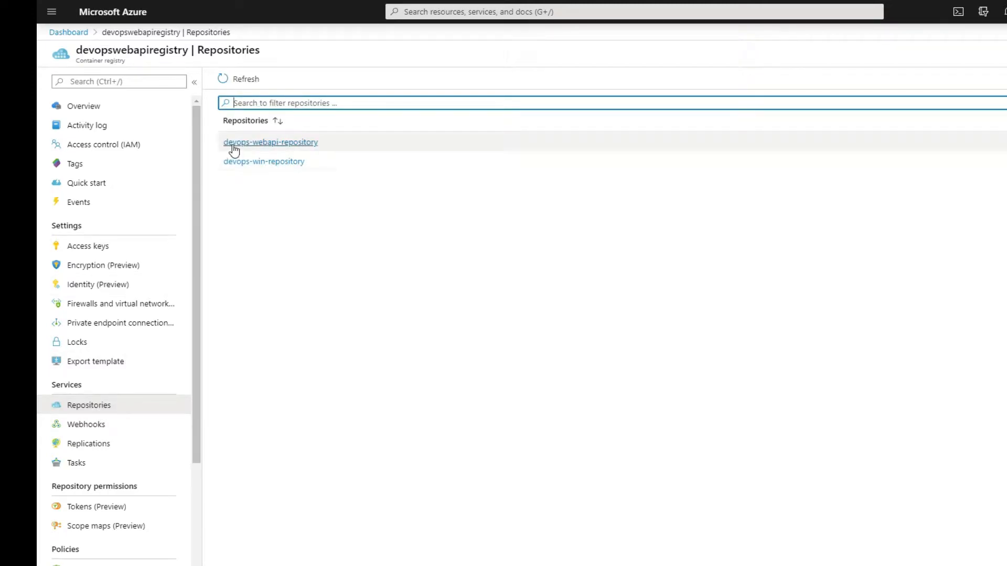
click(289, 163)
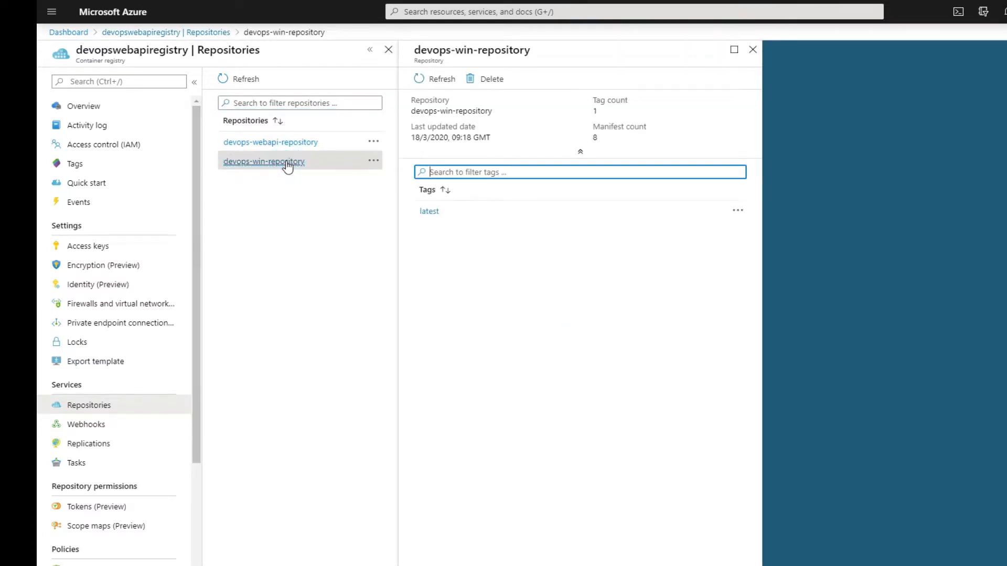
click(429, 213)
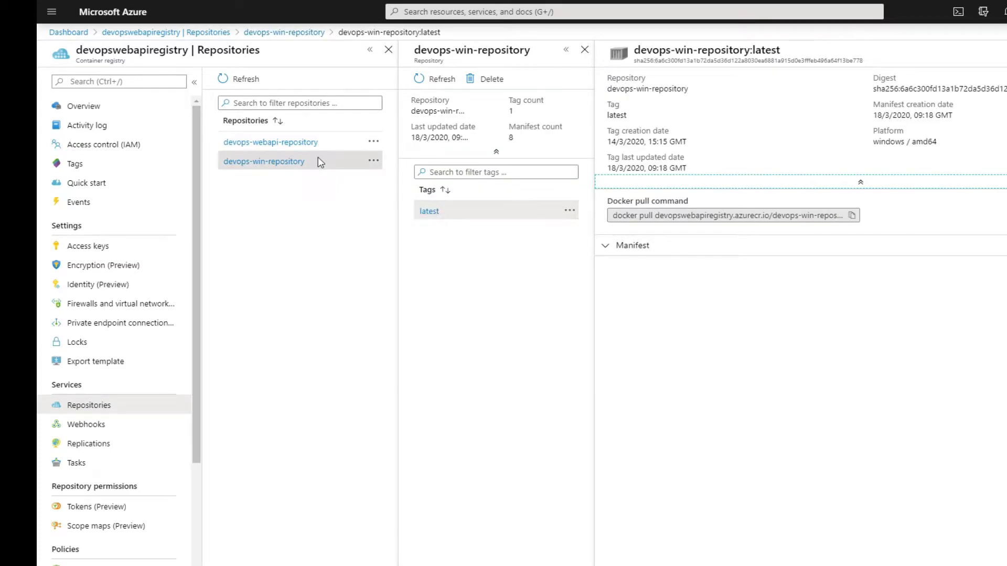
click(84, 107)
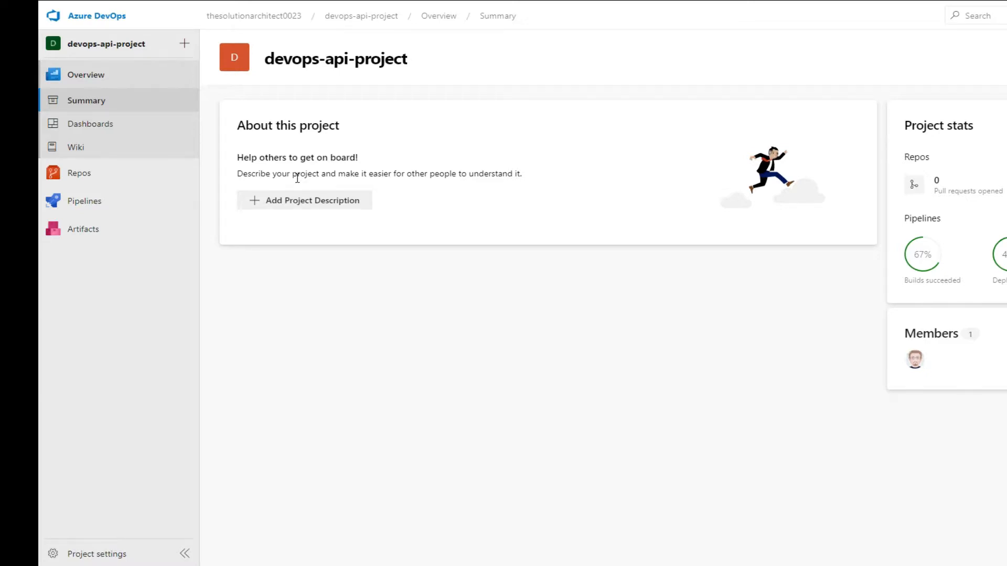
- In Azure DevOps, view the devops-api-project repository files, then open the devops-api-project-ASP.NET Core-CI pipeline for editing
click(78, 178)
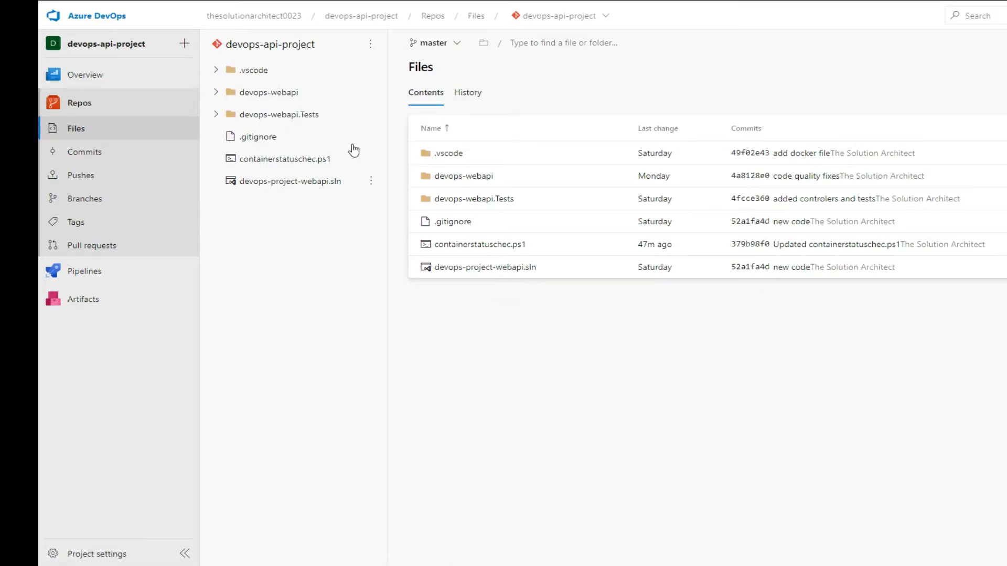
mouse_move(130, 263)
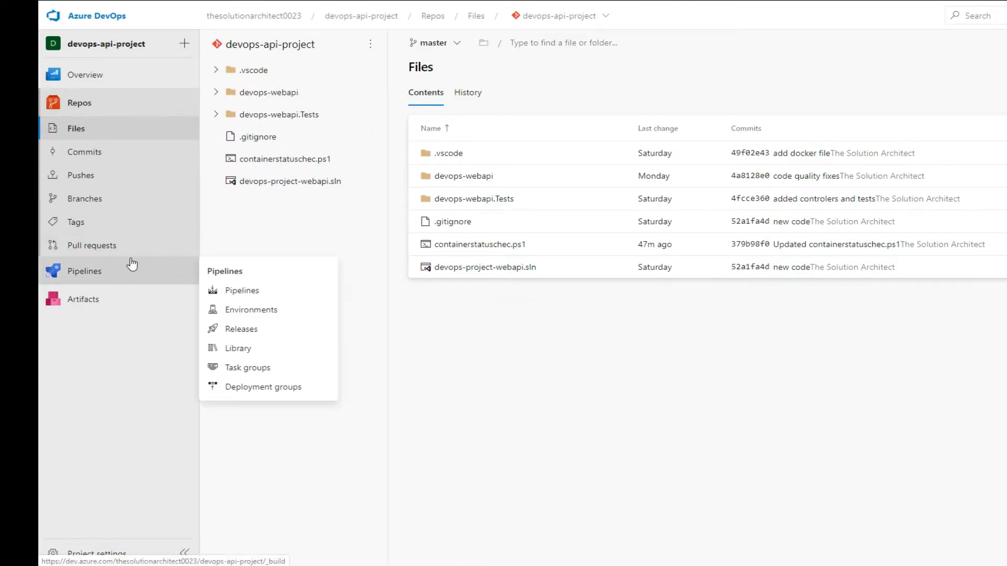
click(84, 273)
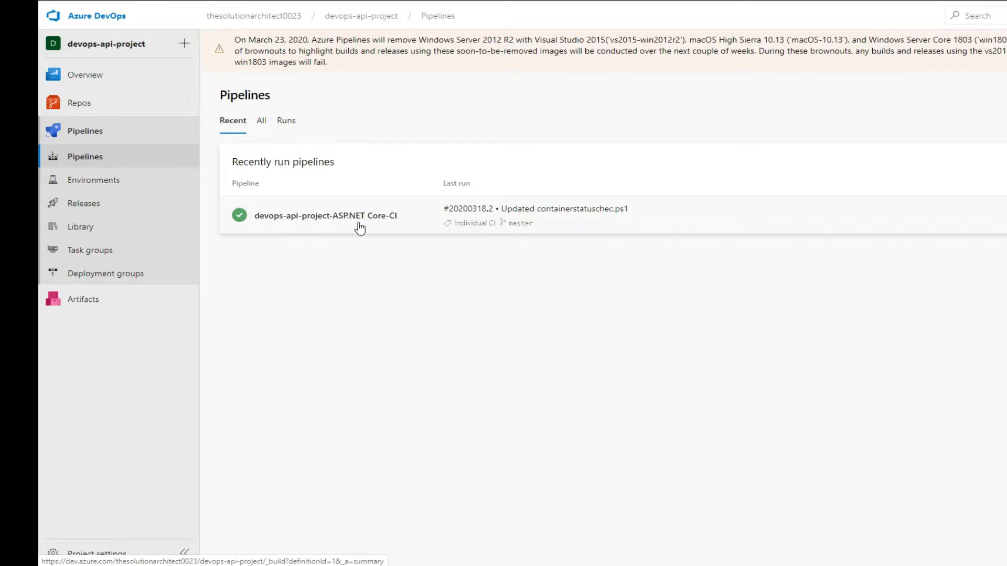
click(307, 215)
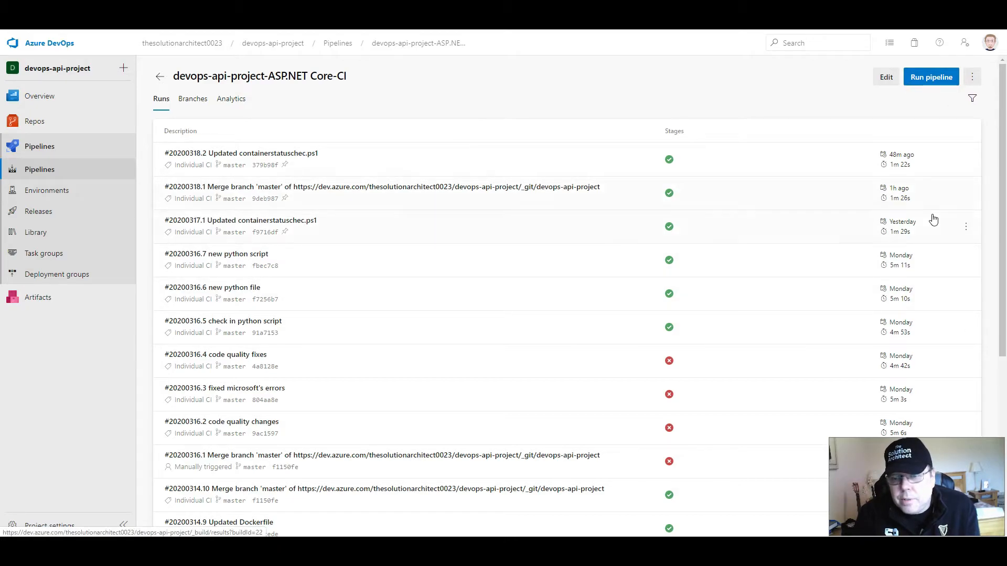
click(888, 77)
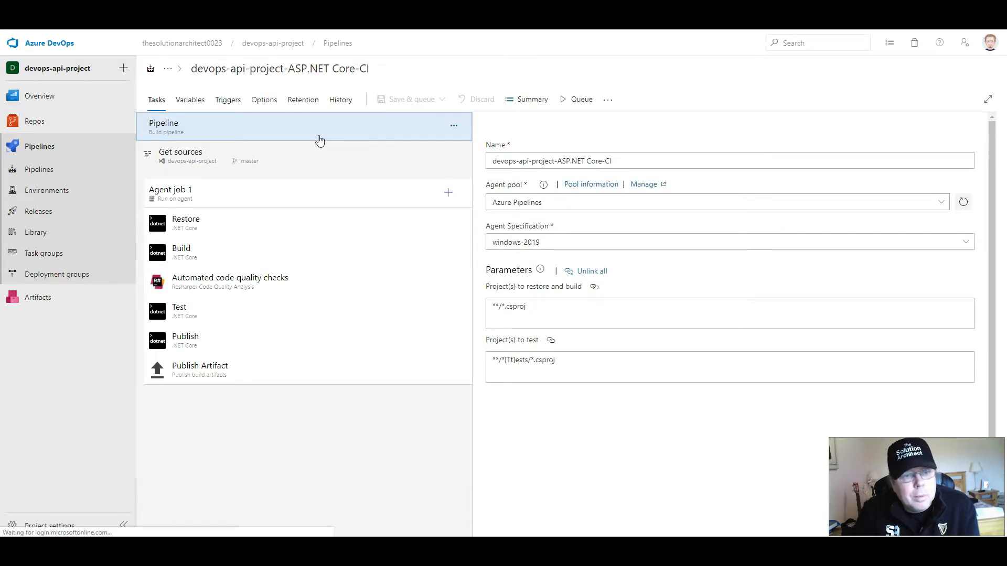
- Review the settings of Agent job 1 and its Restore, Build and Automated code quality checks tasks
click(258, 197)
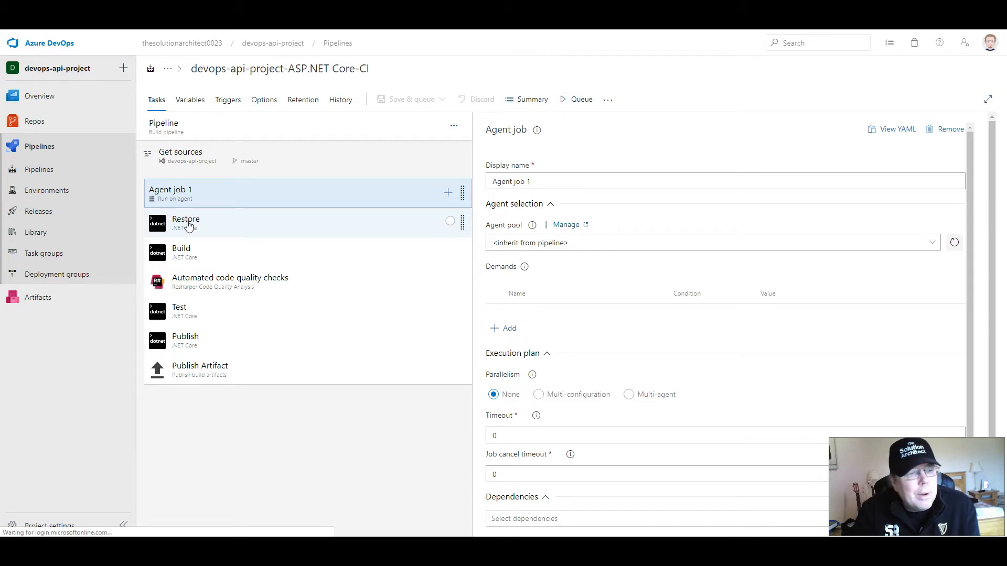
click(213, 225)
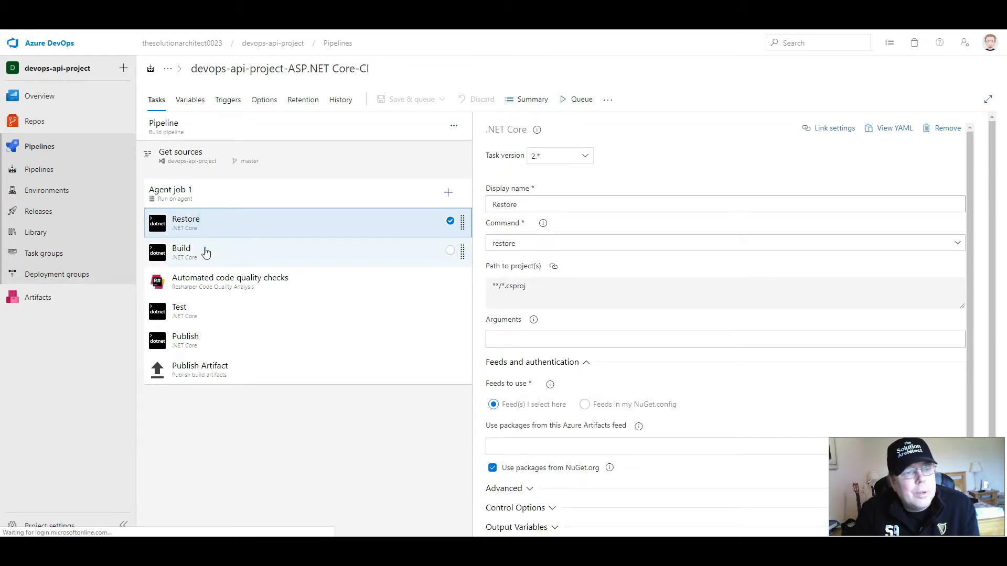
click(205, 253)
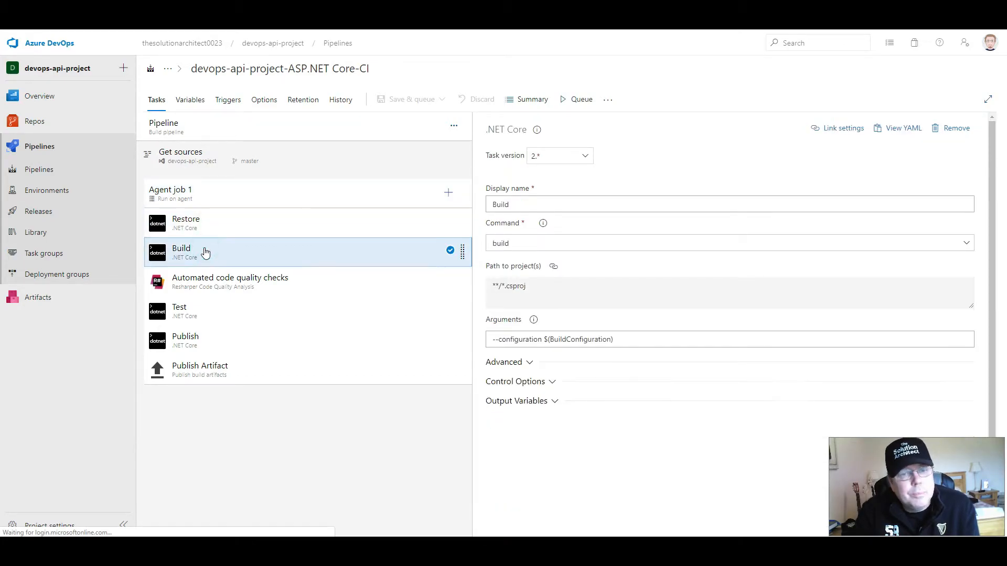
click(212, 288)
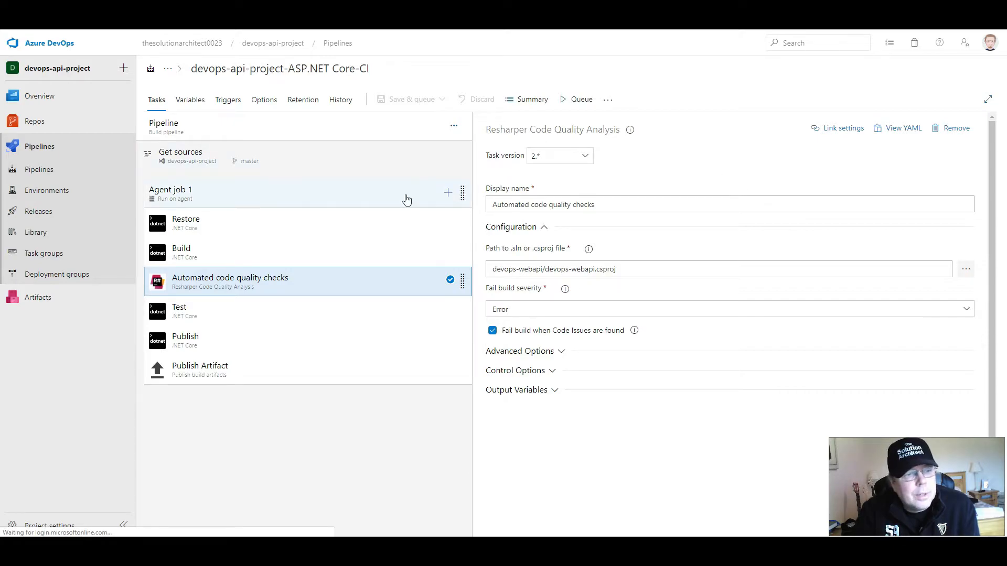
- Search the tasks available for Agent job 1 for "resharper" and inspect the Code Quality Analysis and DotCover entries
click(447, 193)
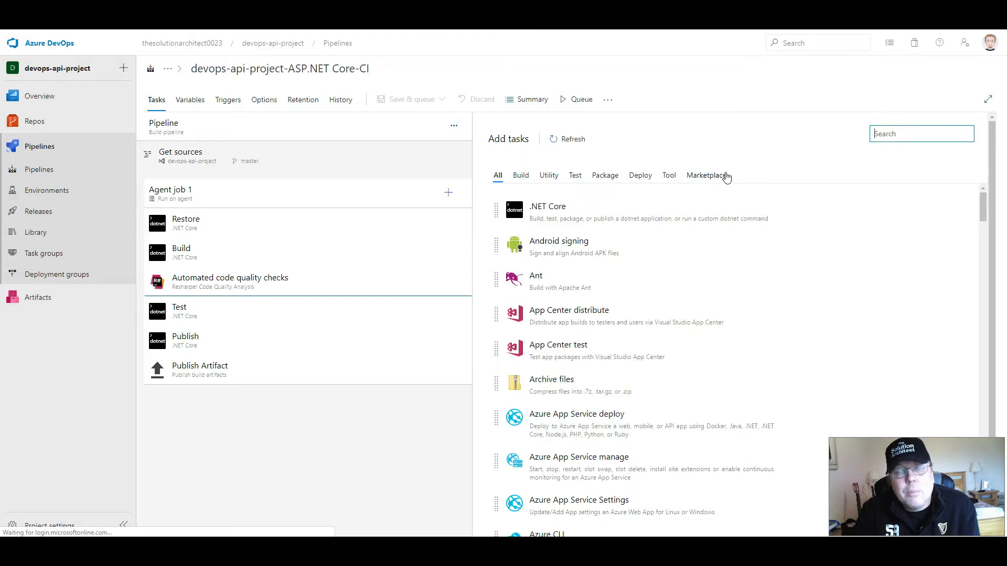
text(resharper)
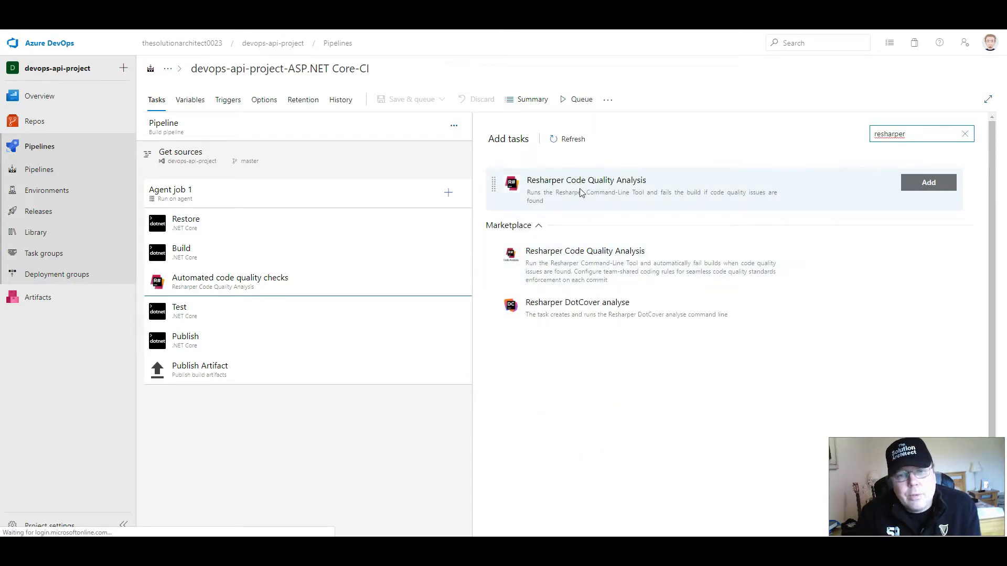
click(666, 266)
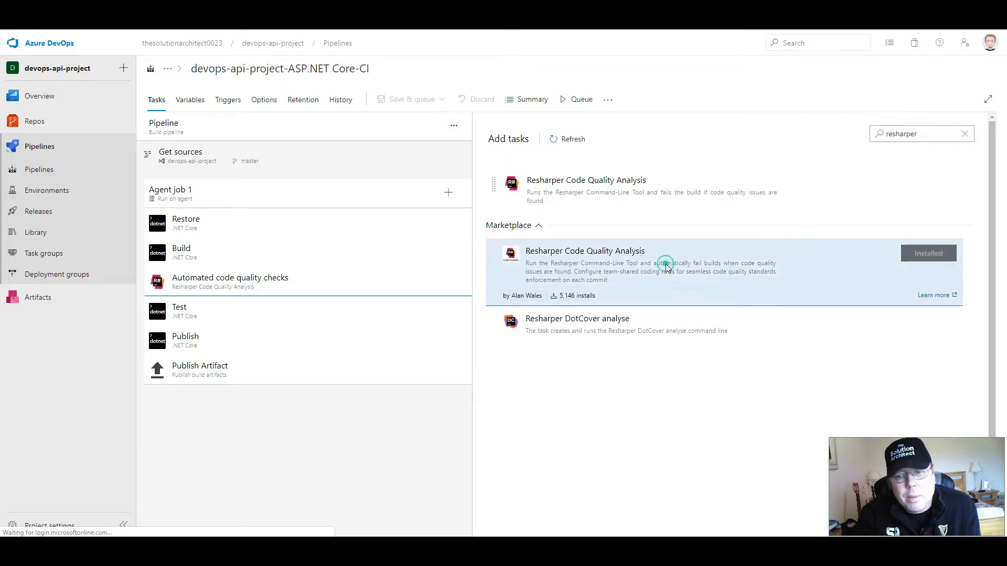
click(619, 324)
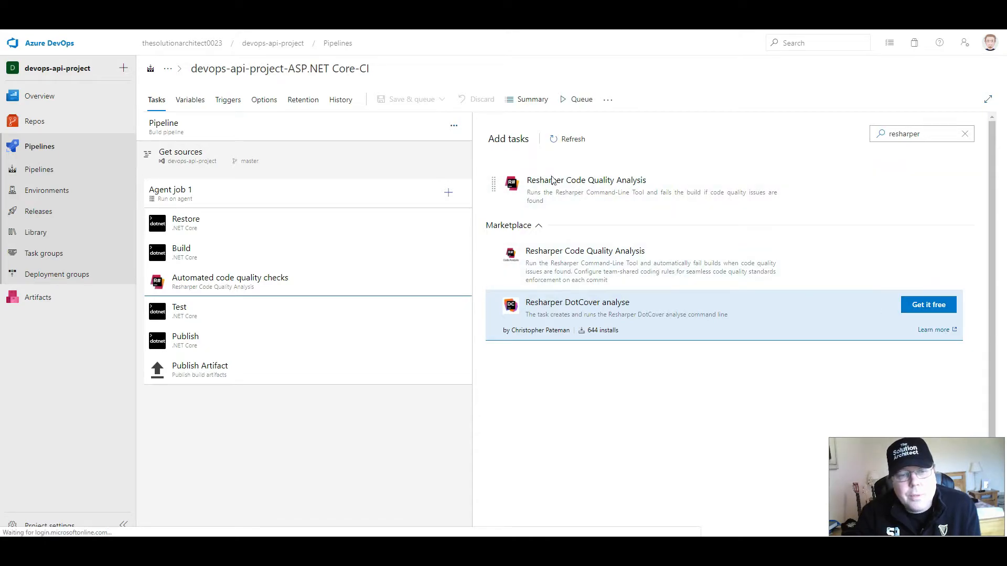
click(583, 188)
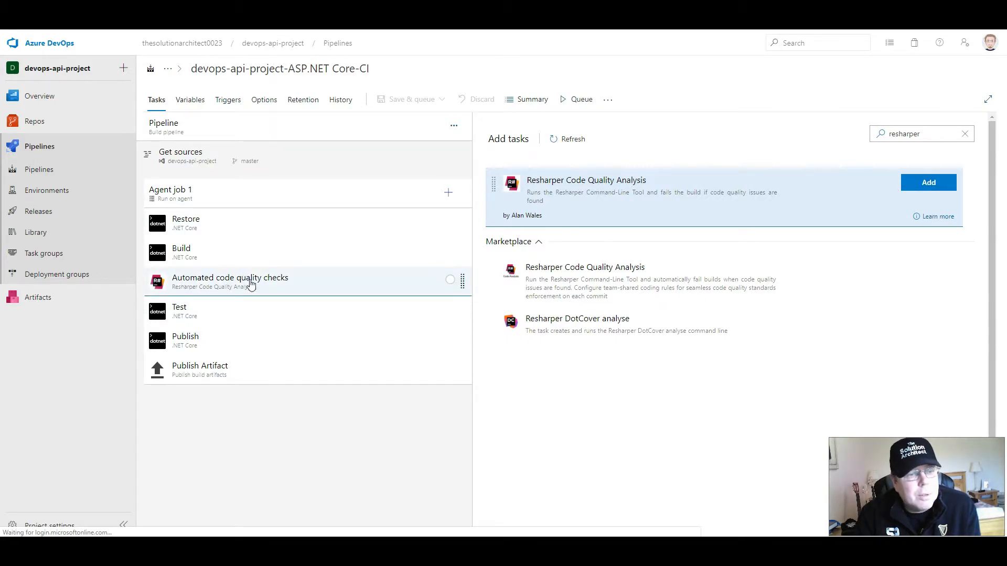
- Reopen the Automated code quality checks task and examine its devops-webapi/devops-webapi.csproj project path
click(199, 289)
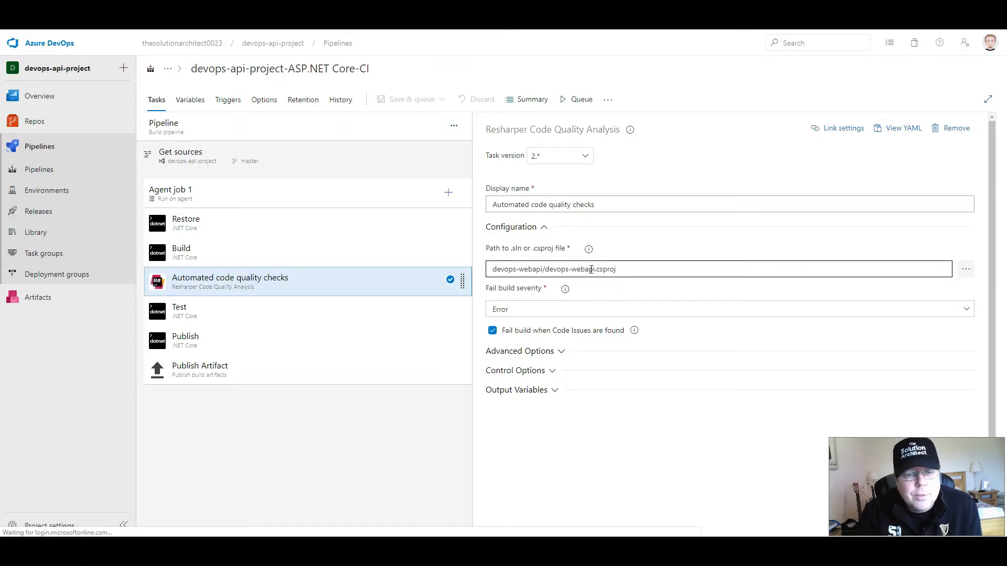
triple_click(638, 272)
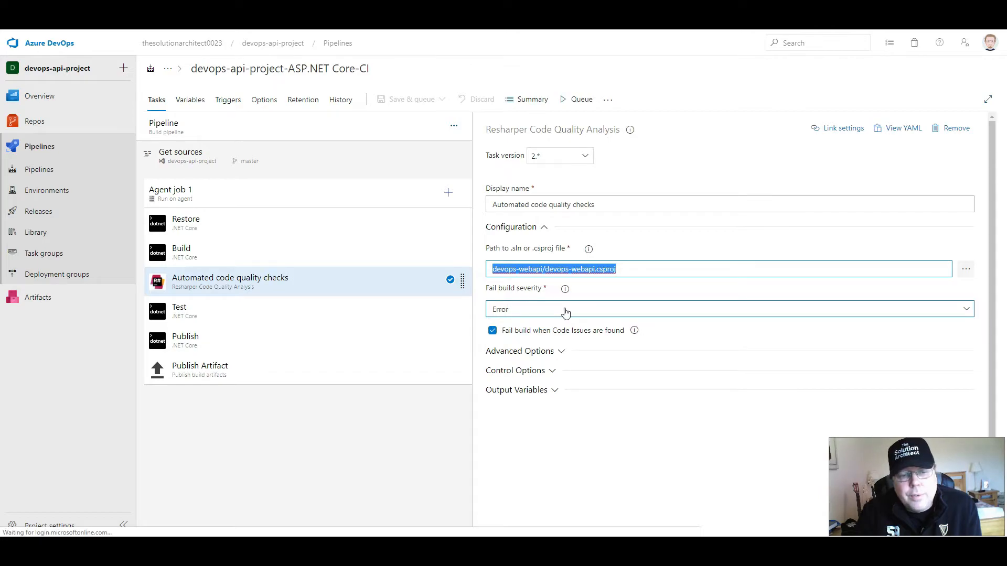
- Switch the code quality task's fail build severity to Warning and back to Error
click(969, 307)
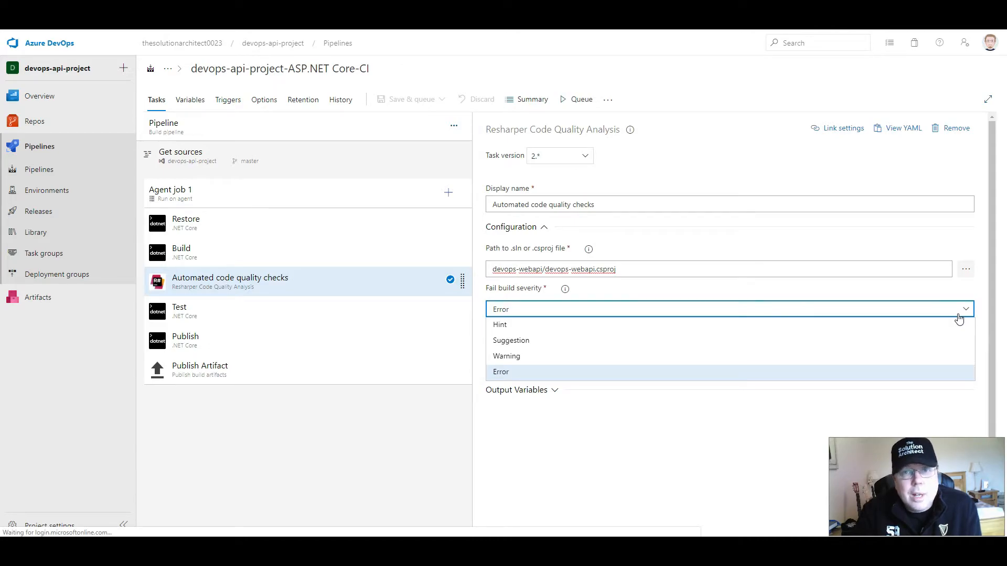
click(530, 355)
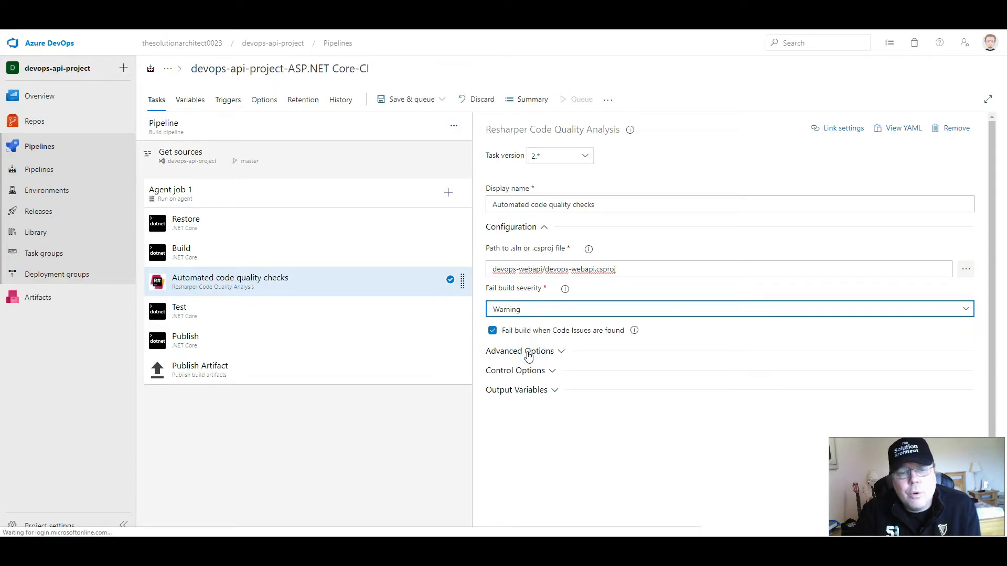
click(636, 313)
click(636, 313)
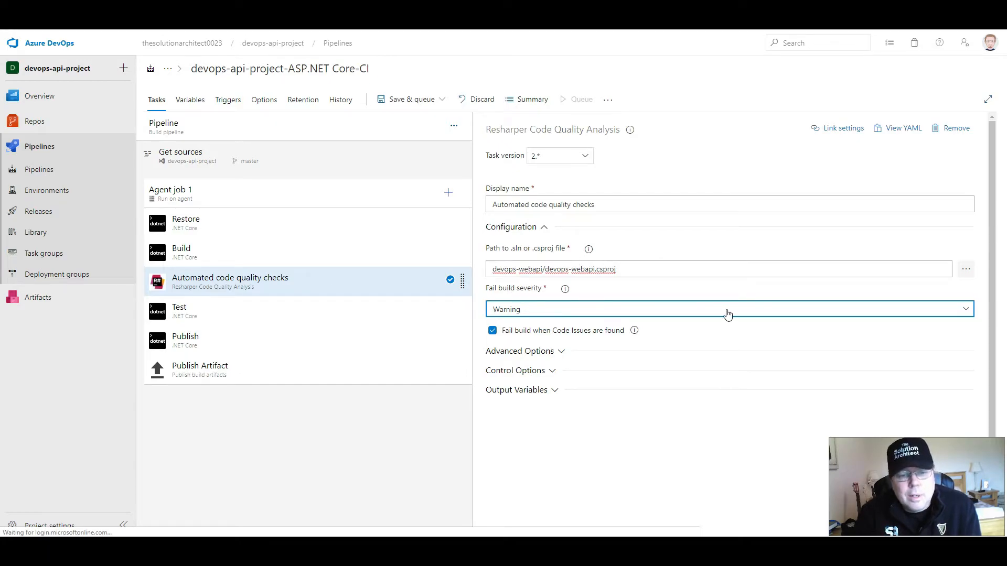
click(968, 309)
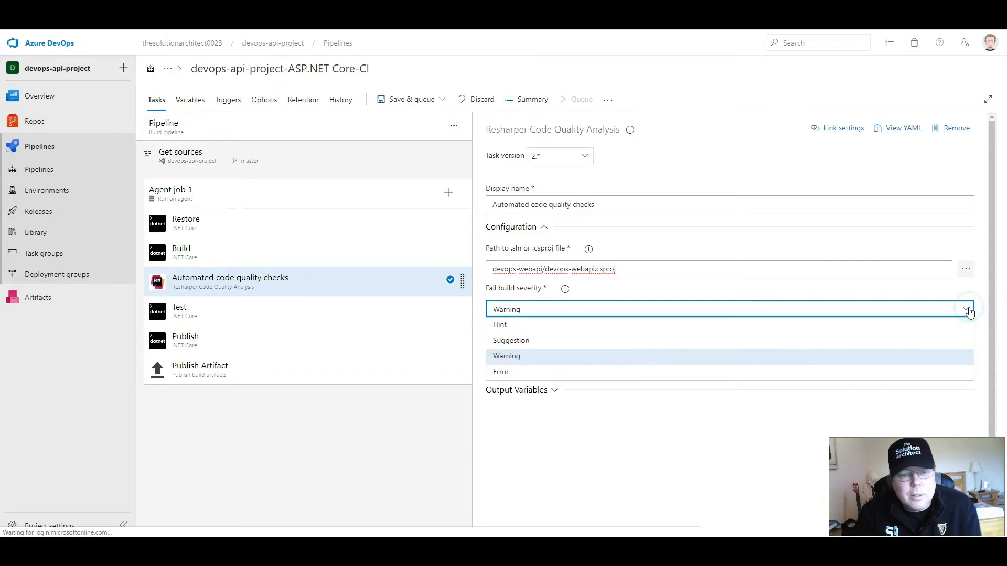
click(968, 310)
click(968, 309)
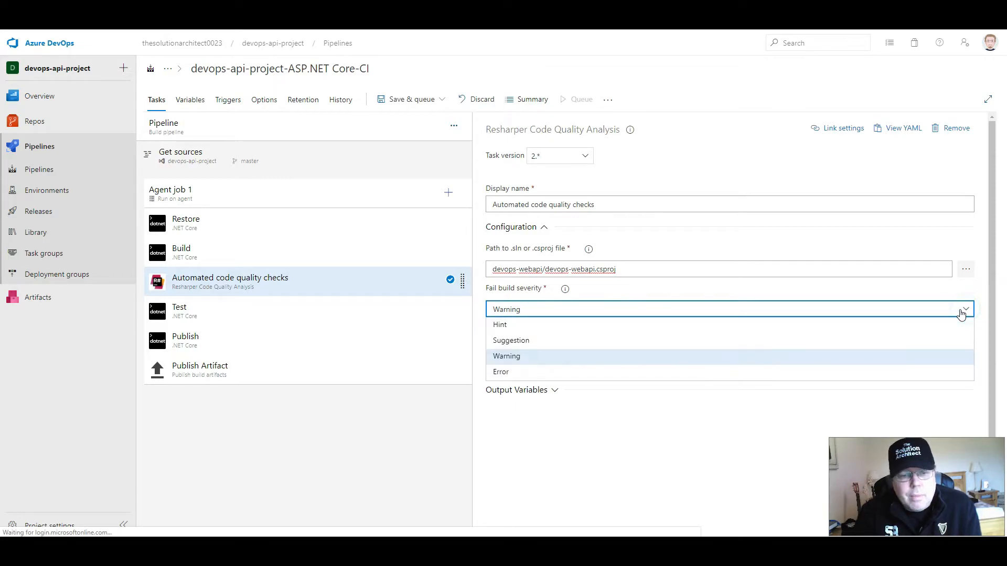
click(516, 373)
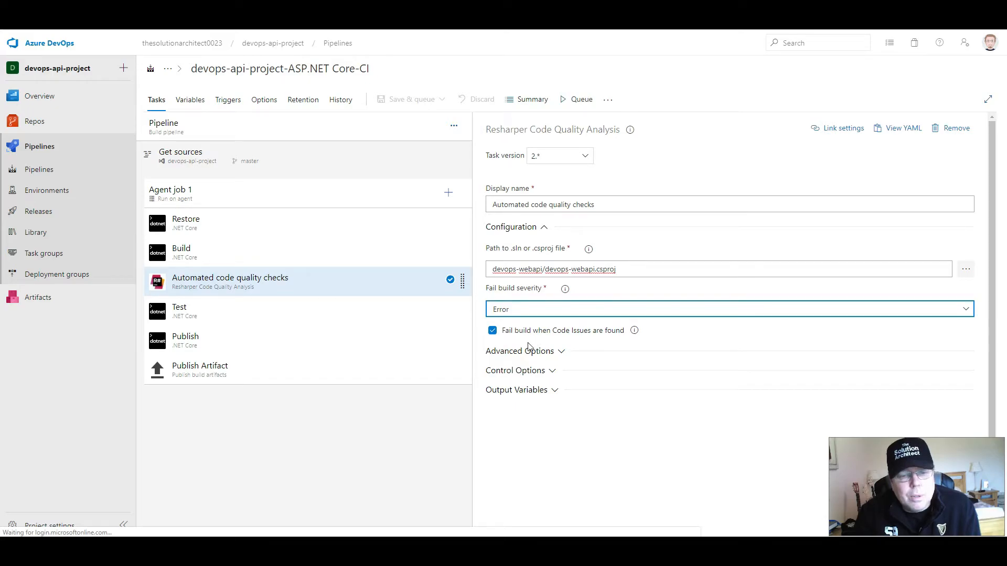
- Review the code quality task's advanced and control options, toggling Enabled off and back on
click(559, 352)
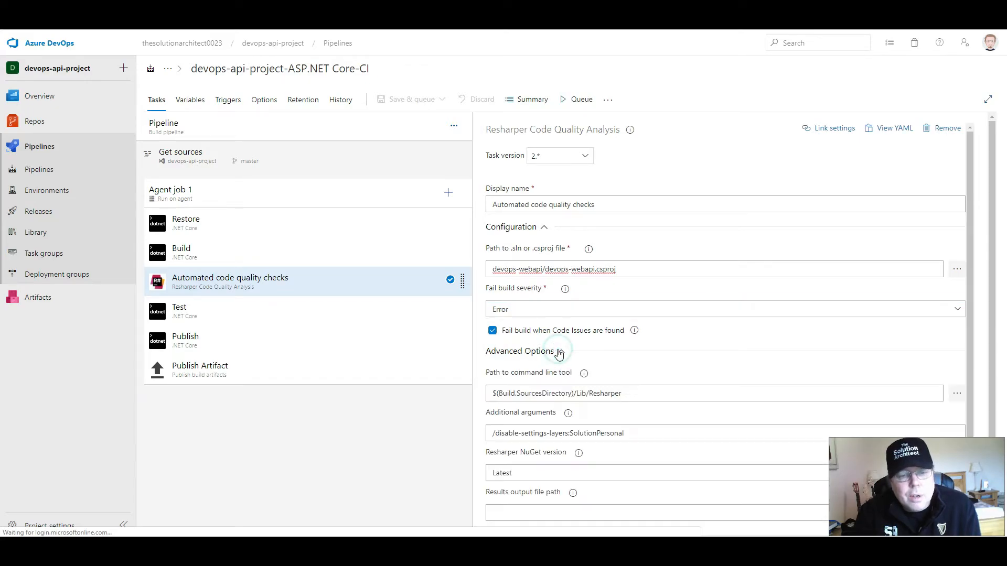
scroll(559, 354, down, 1)
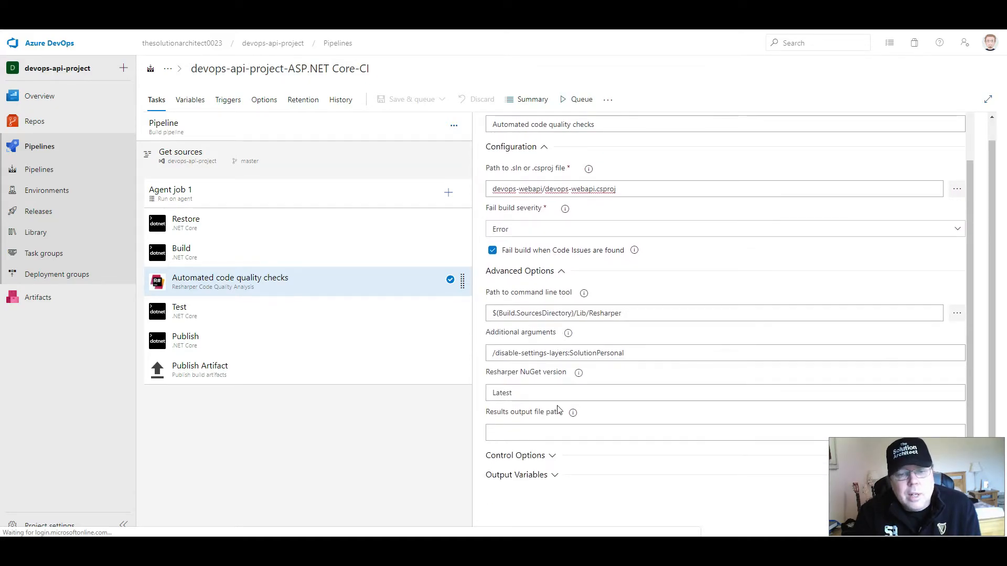
click(552, 271)
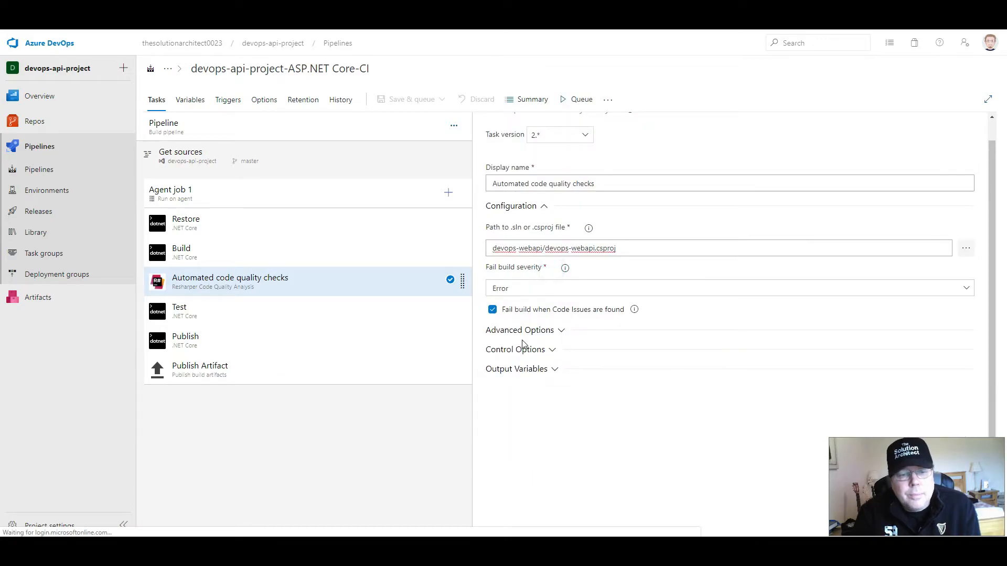
click(530, 351)
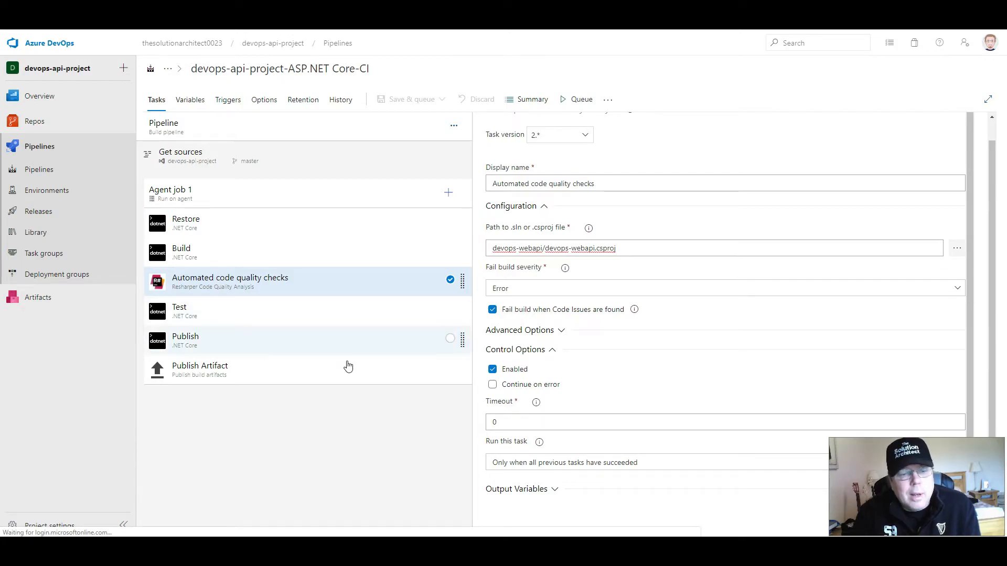
click(493, 370)
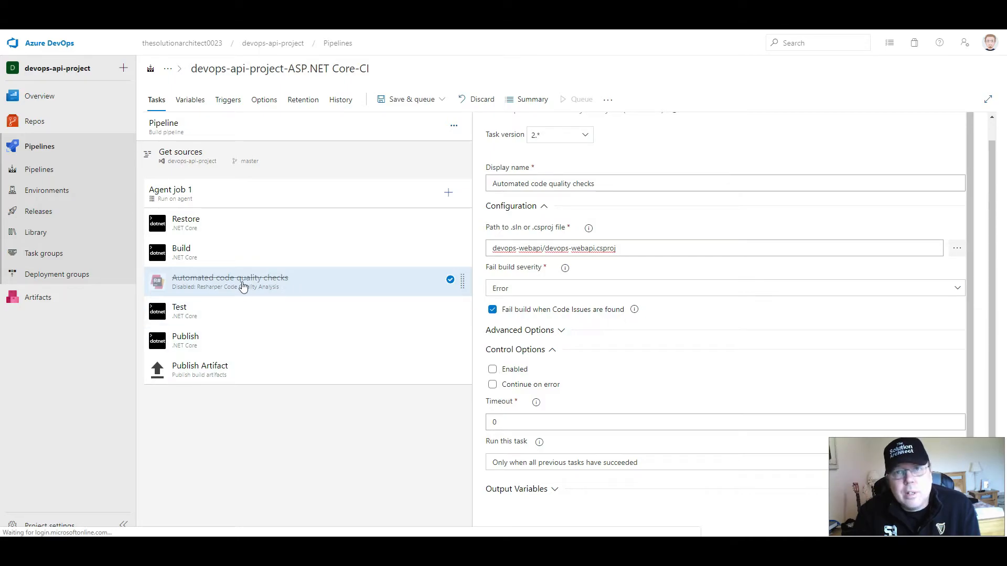
click(496, 371)
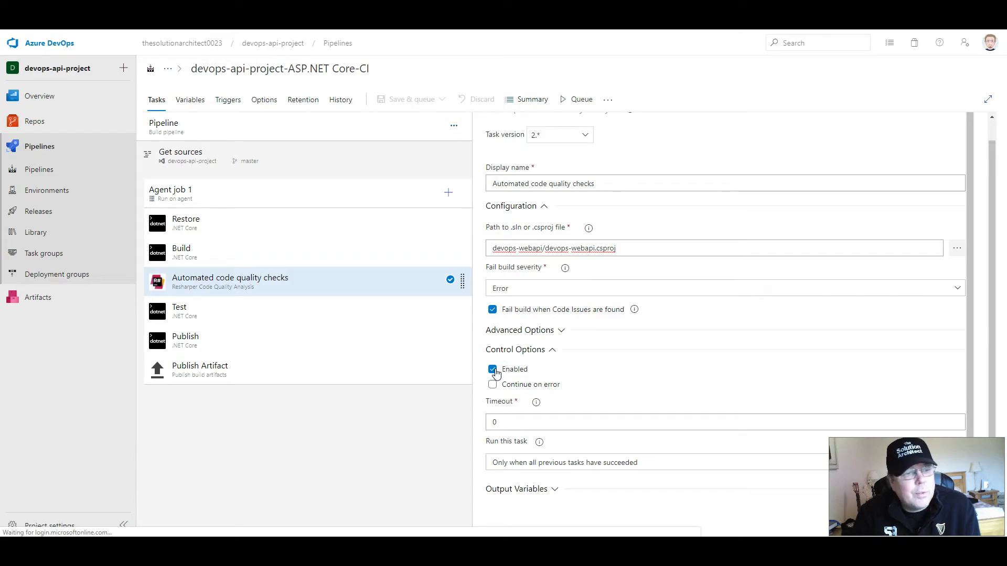
- Review the settings of the Test, Publish and Publish Artifact tasks, including the Test task's project path pattern
click(263, 315)
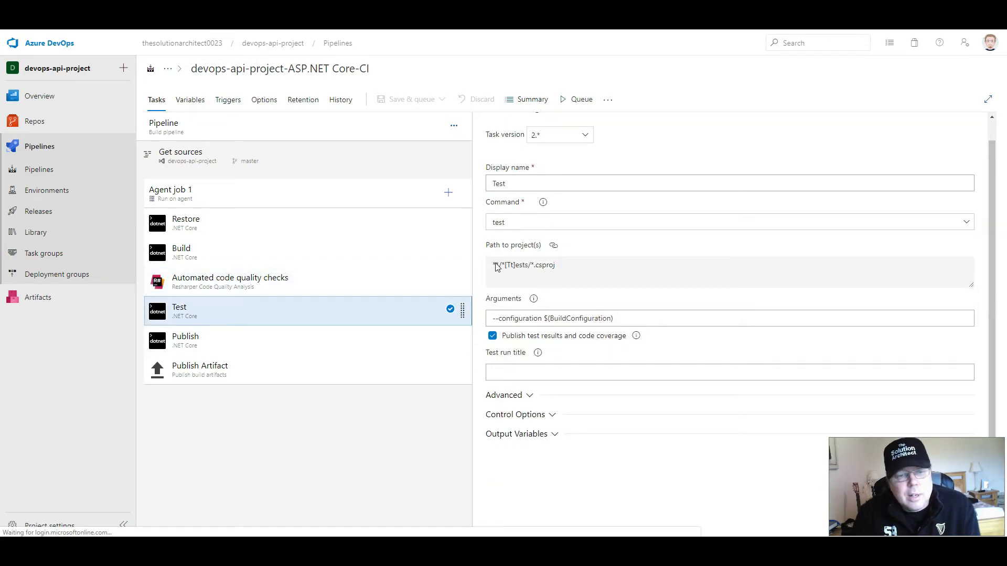
drag(492, 266, 532, 266)
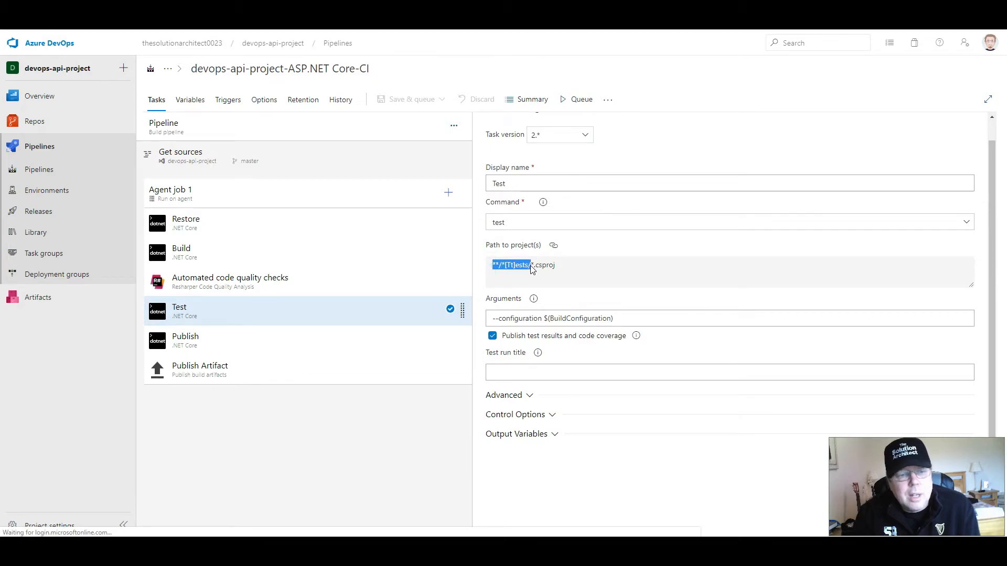
click(189, 333)
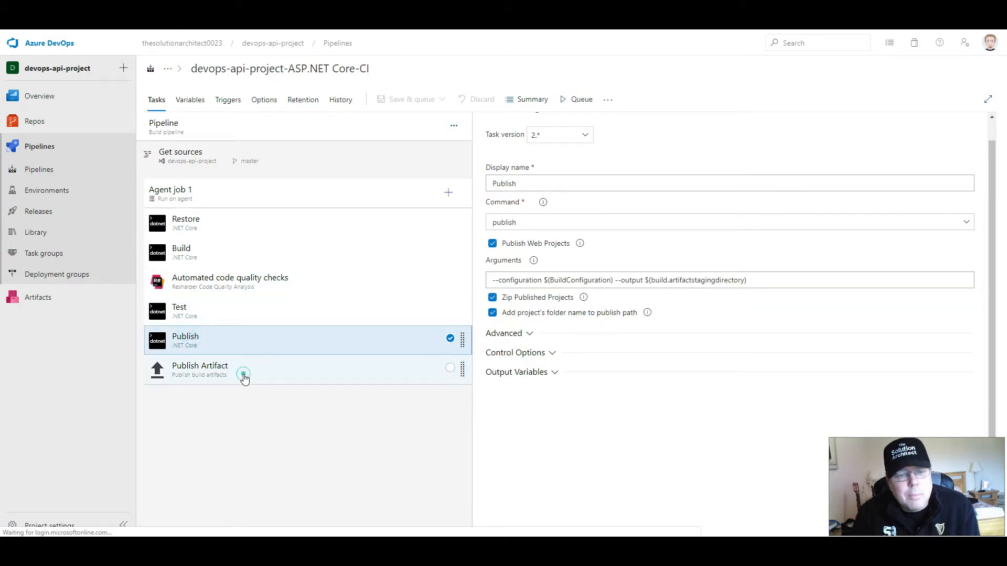
click(243, 374)
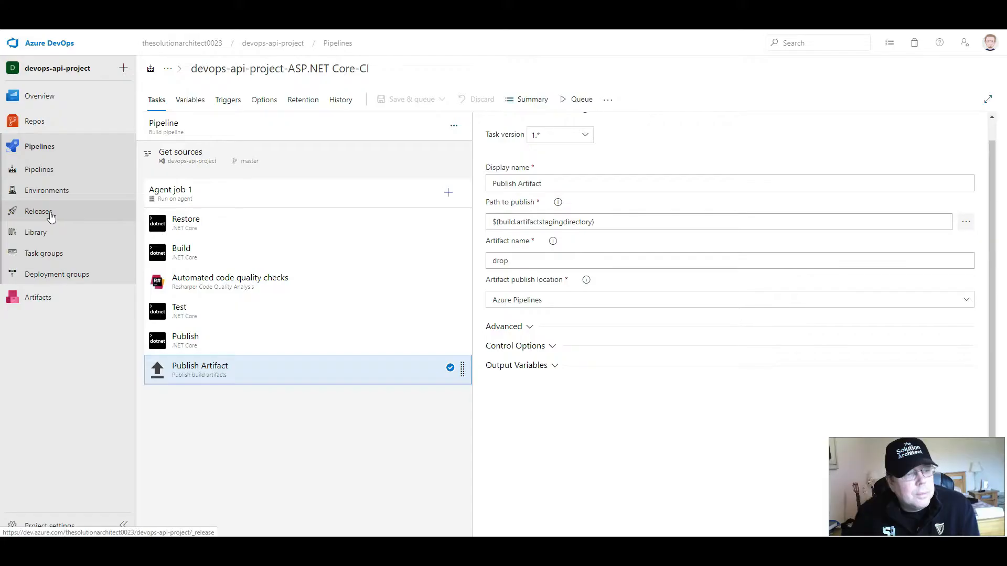
- Open the release pipeline named New release pipeline, without the (1) suffix, for editing
click(51, 215)
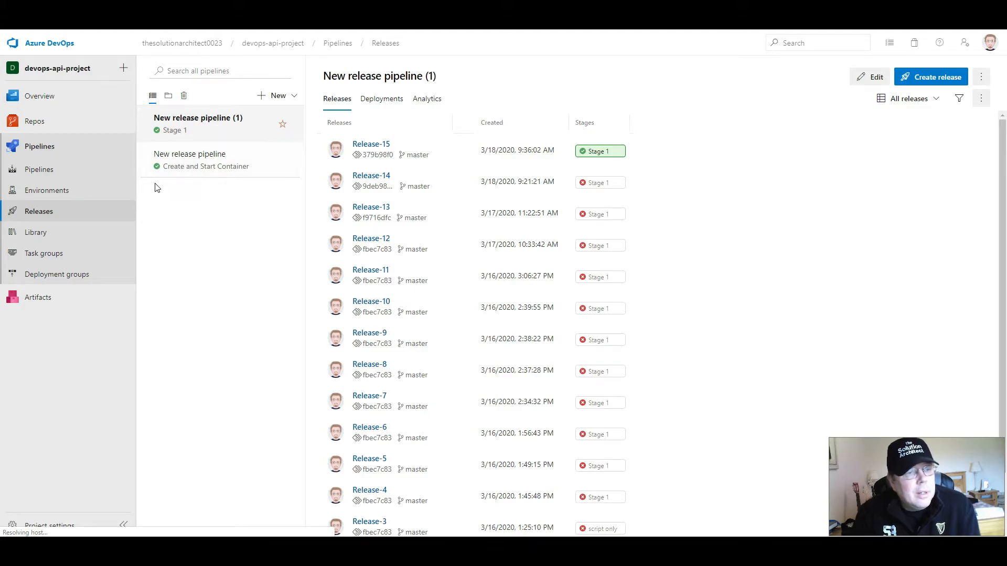
click(183, 167)
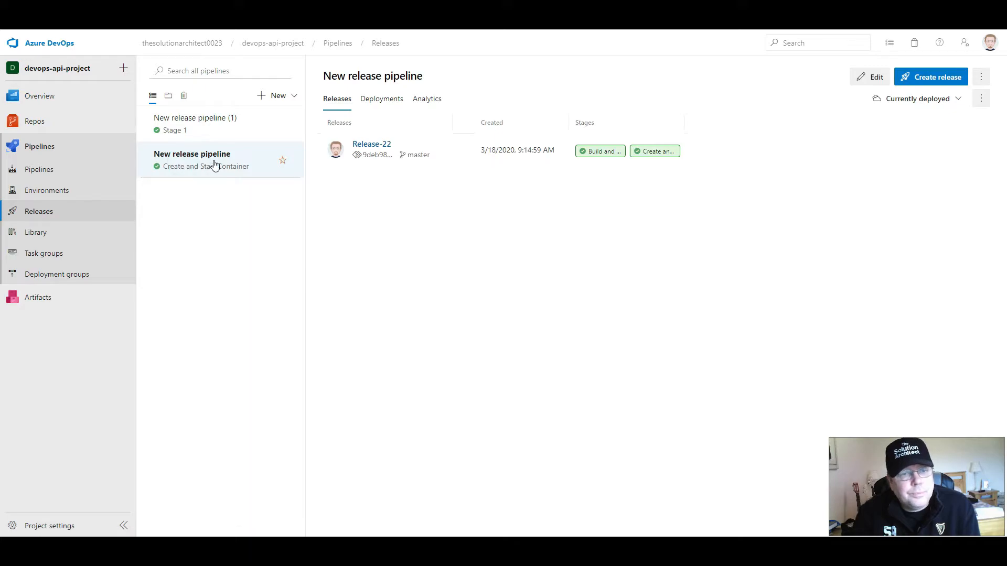
click(875, 78)
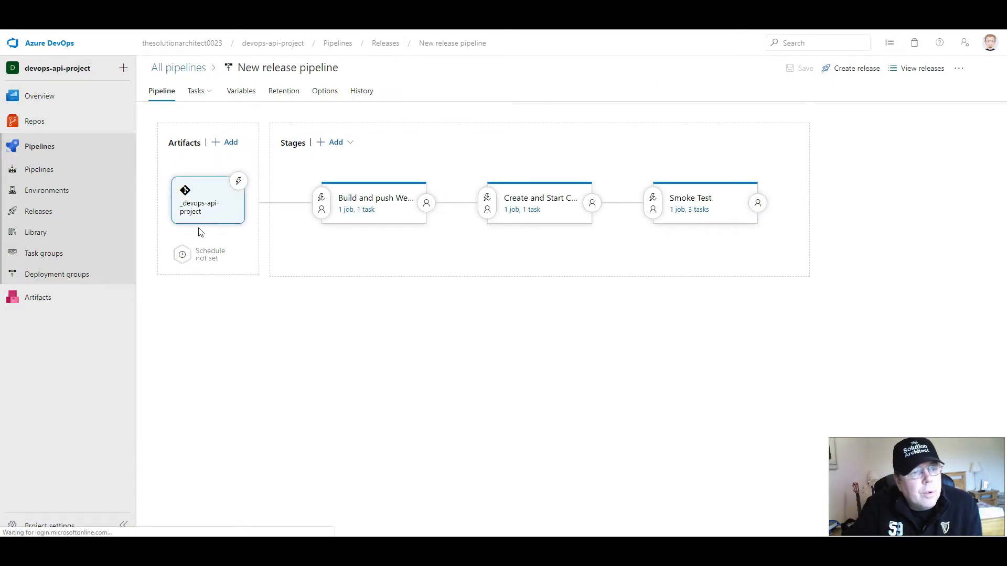
- Enable the continuous deployment trigger on the _devops-api-project artifact and save the release pipeline without a comment
click(195, 209)
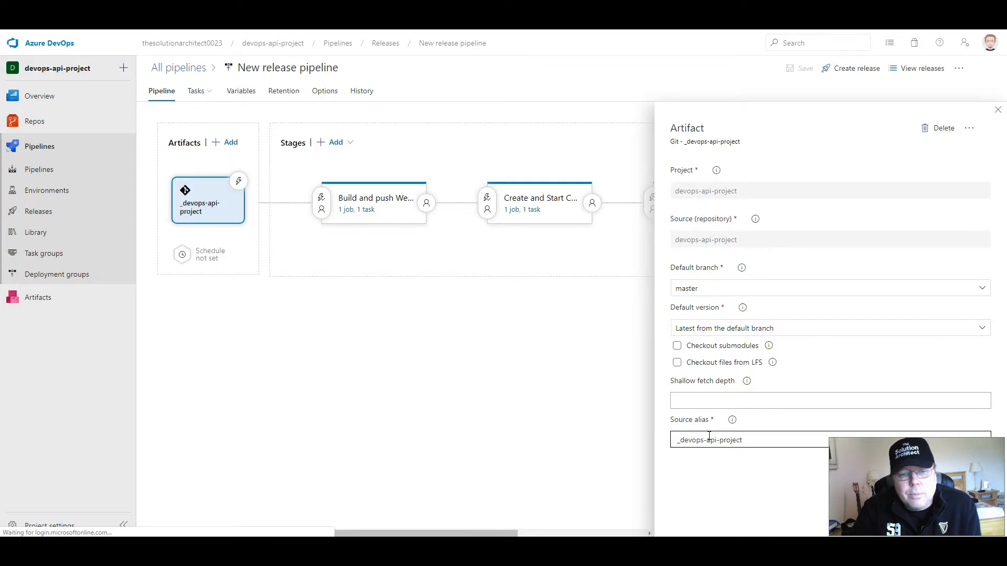
click(239, 183)
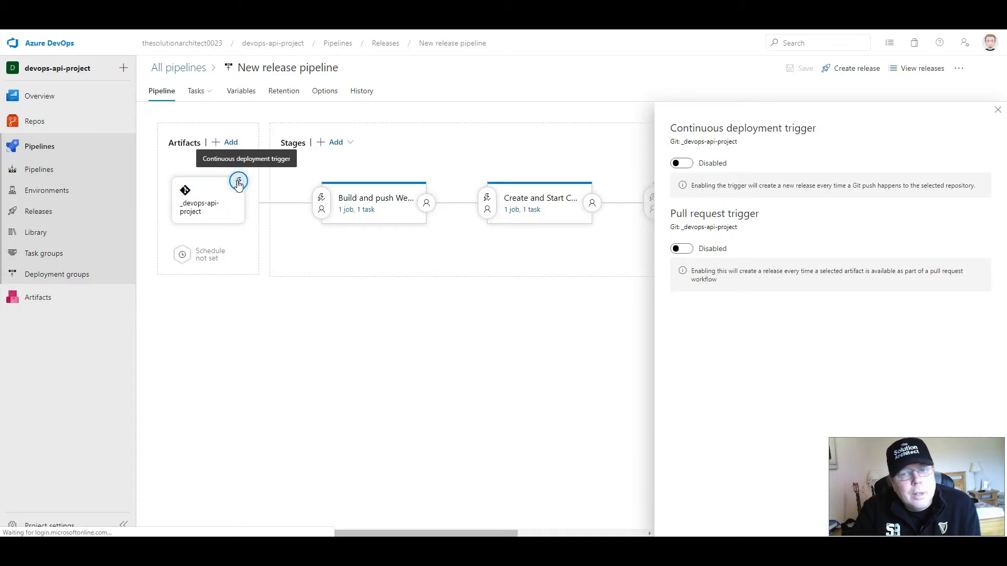
click(688, 165)
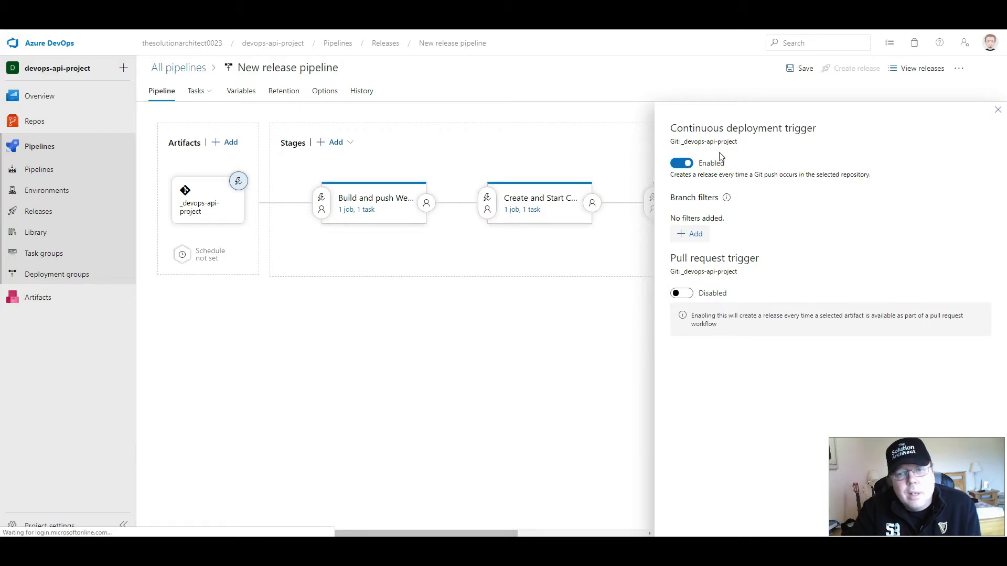
click(806, 73)
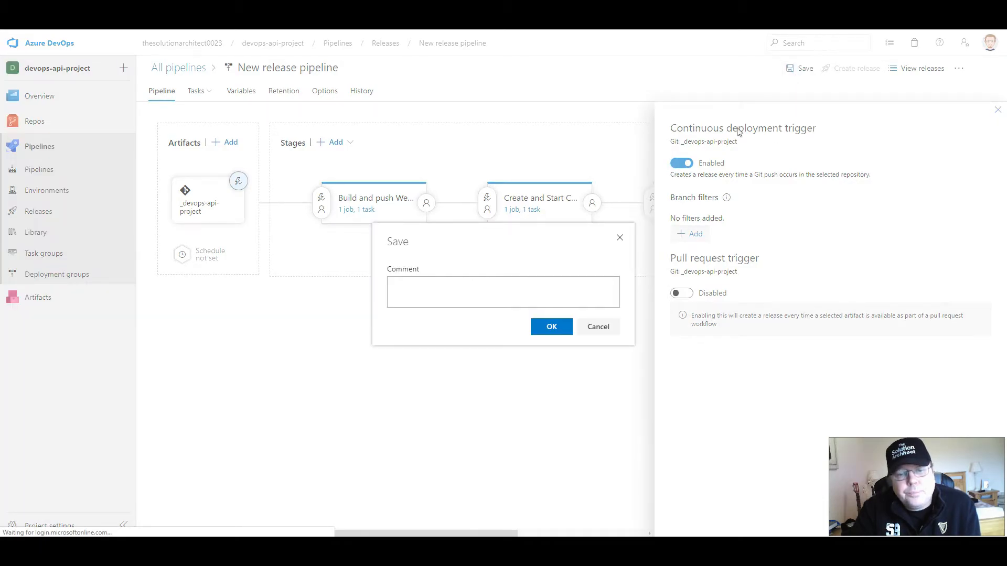
click(556, 329)
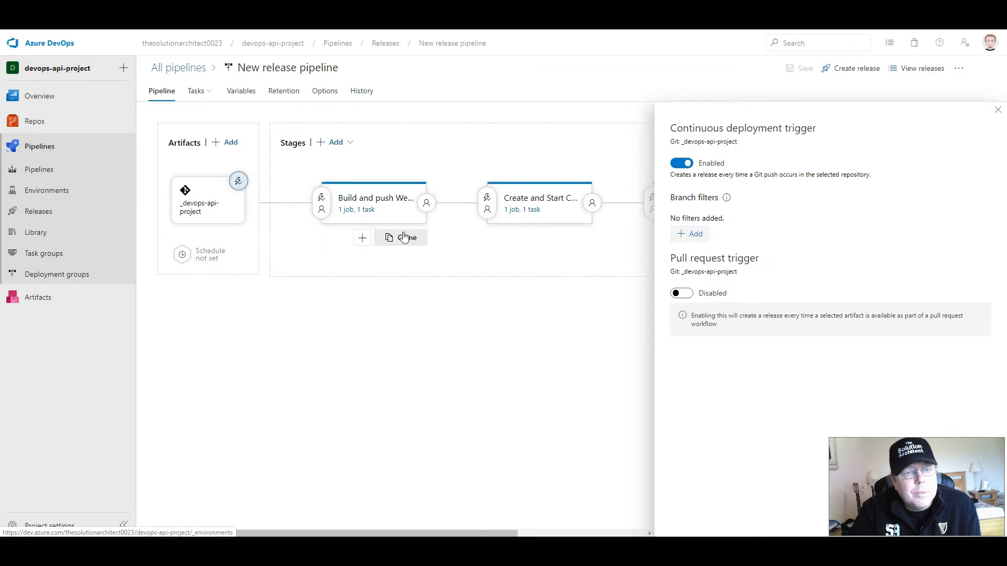
- Open the Build and push Web App stage's tasks and examine the buildAndPush task's container repository and Dockerfile settings
click(366, 210)
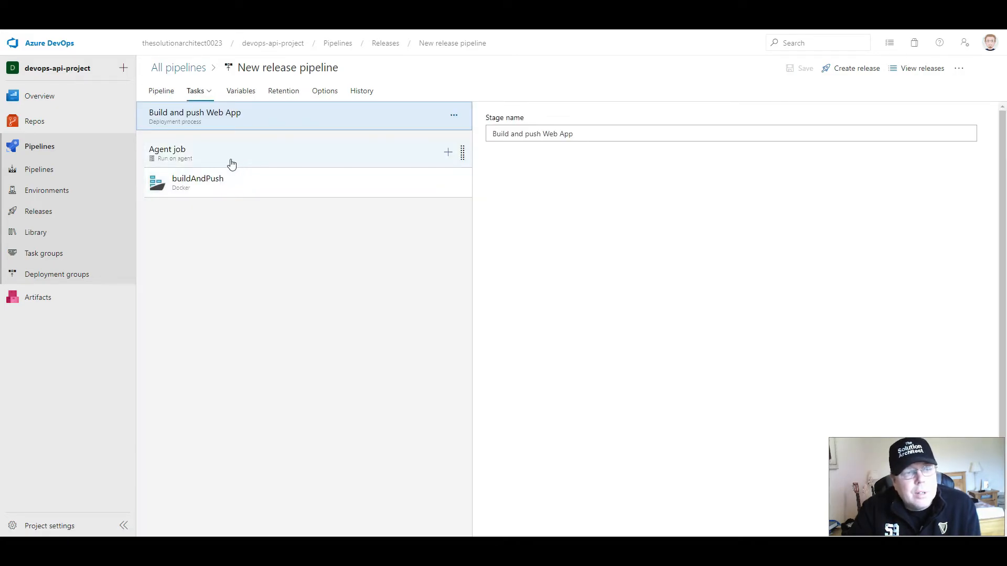
click(229, 186)
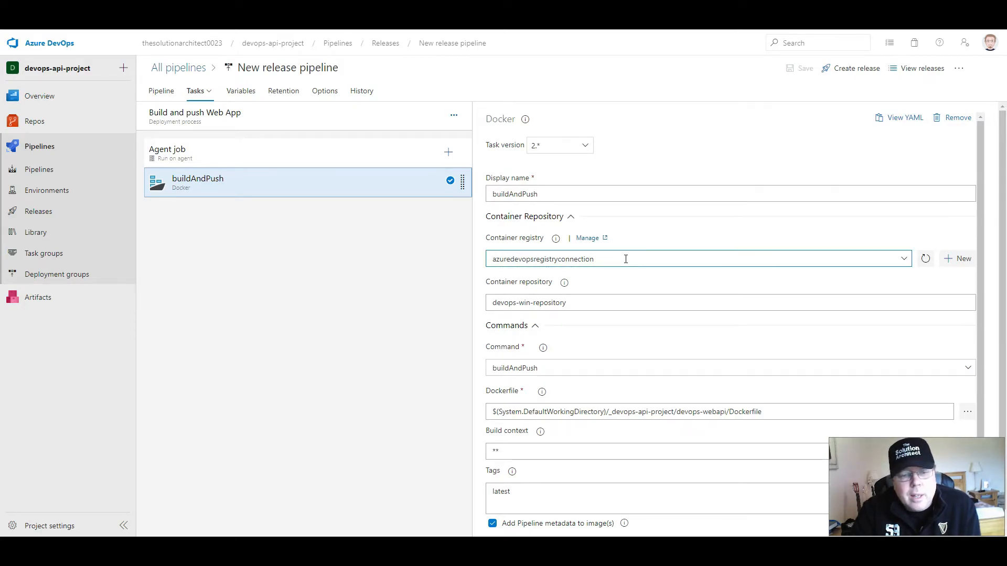
scroll(623, 253, down, 2)
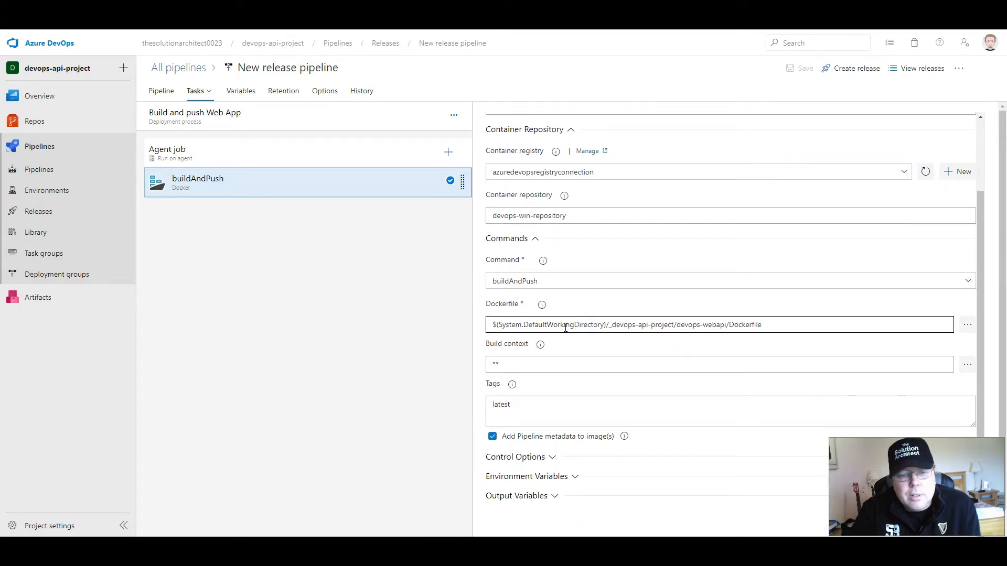
click(488, 306)
drag(488, 305, 523, 308)
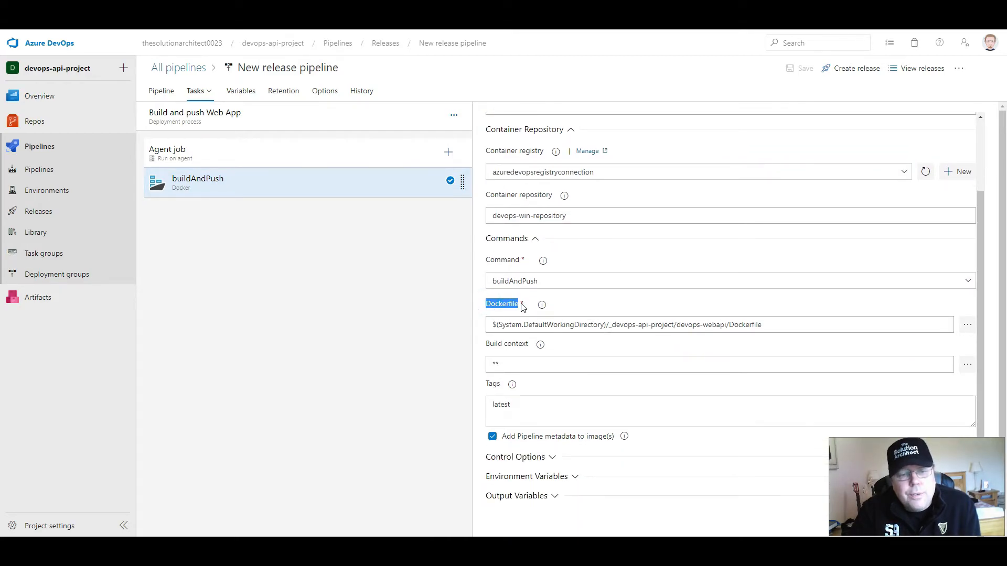
- Browse the linked artifact's devops-webapi folder to locate the Dockerfile, and leave the file selection without choosing anything
click(967, 325)
click(385, 213)
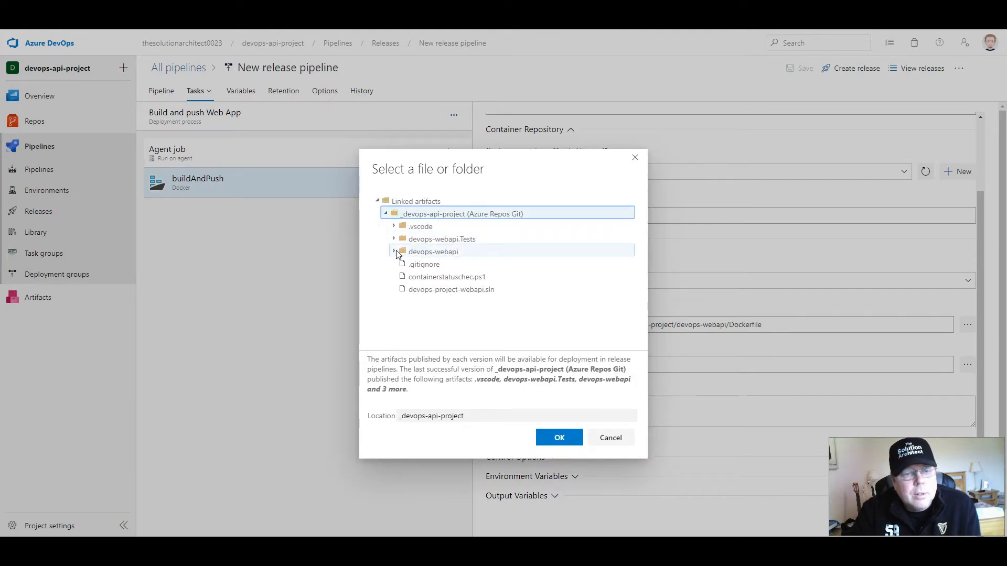
click(394, 253)
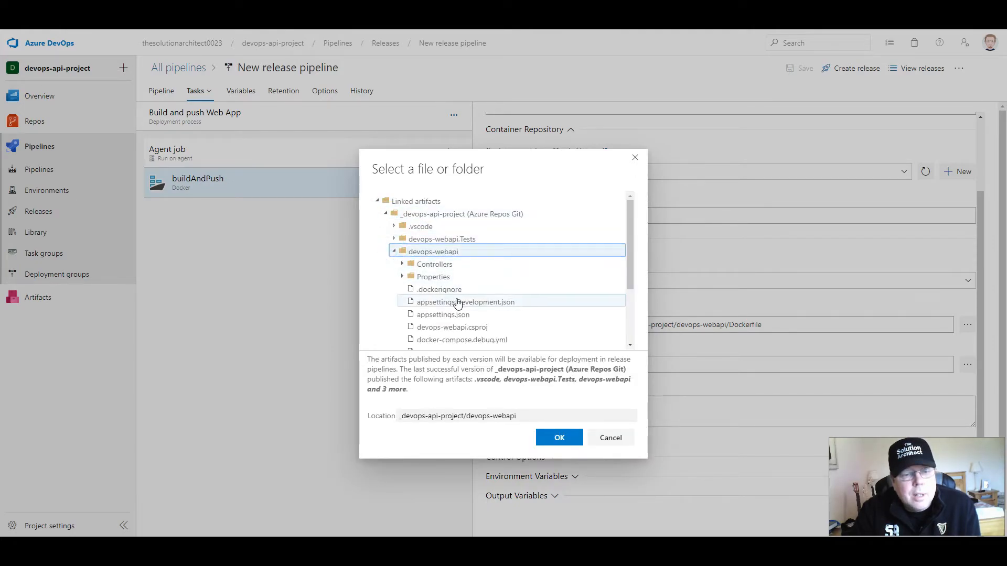
scroll(451, 313, down, 2)
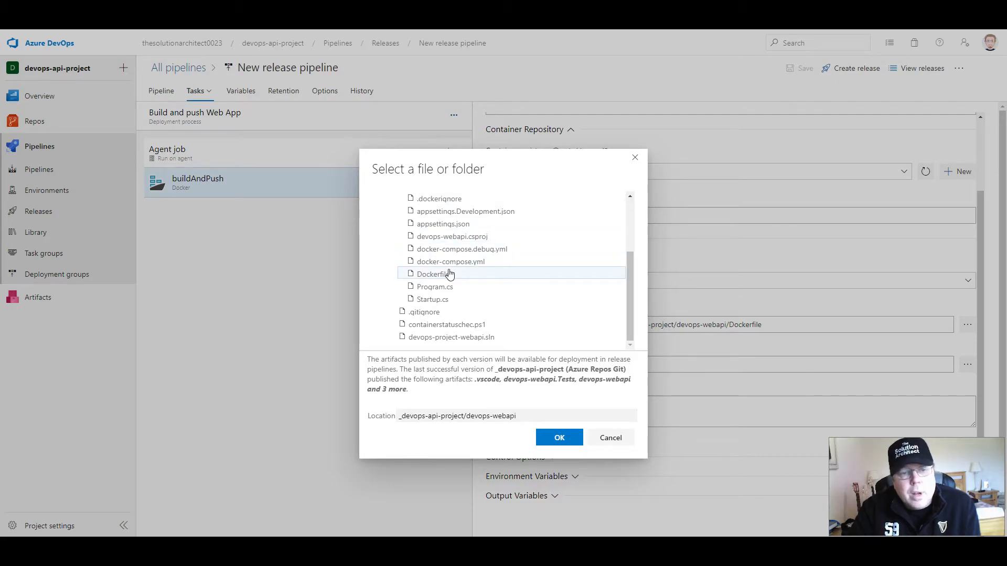
scroll(457, 267, up, 2)
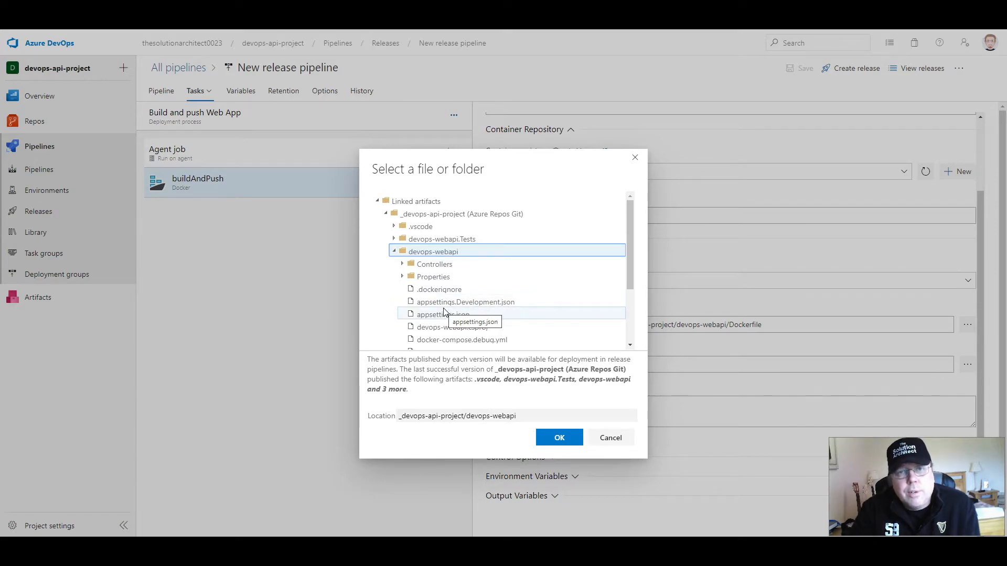
click(623, 440)
- Examine the tag assigned to the image in the buildAndPush task
scroll(598, 385, down, 1)
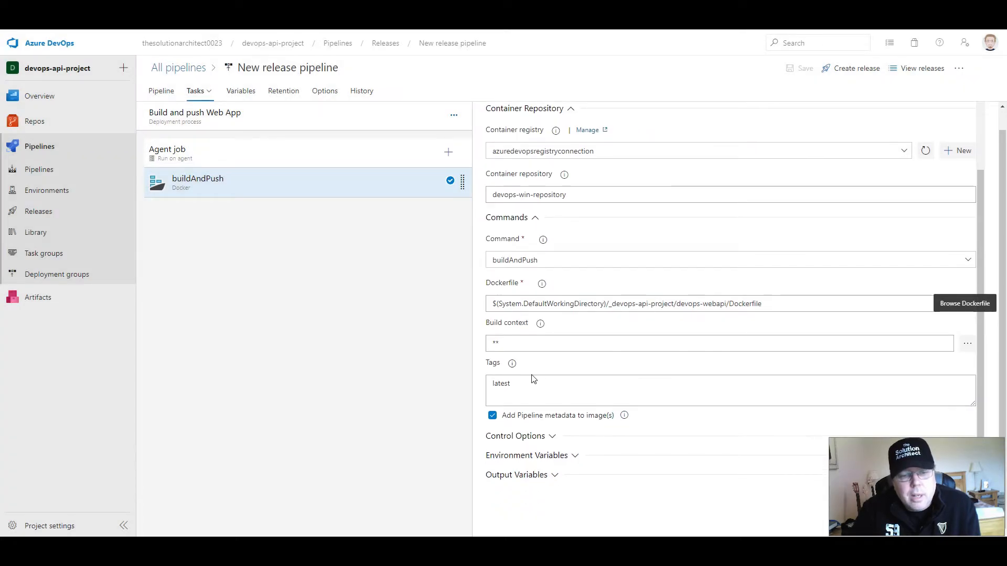
double_click(530, 387)
click(515, 387)
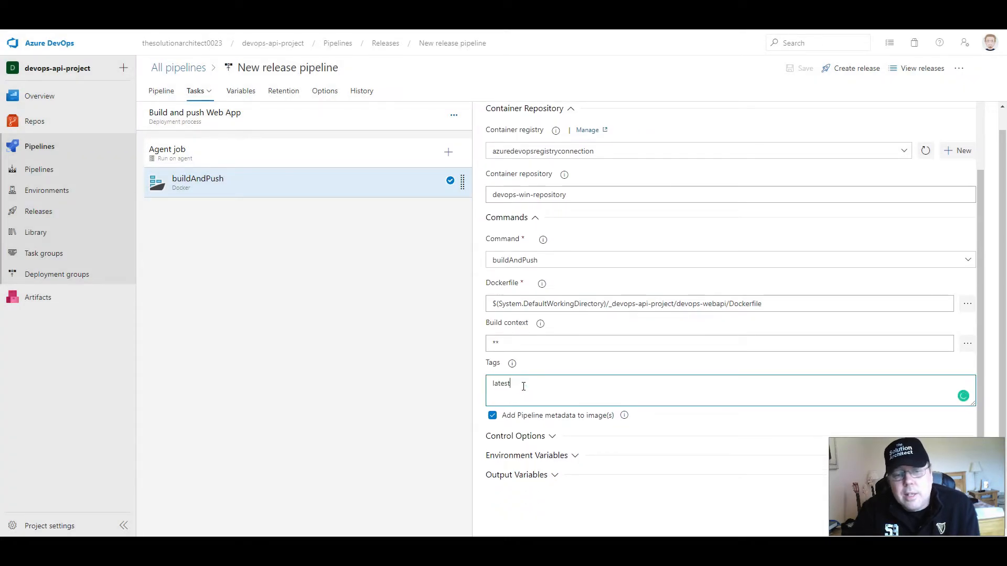
drag(527, 387, 479, 387)
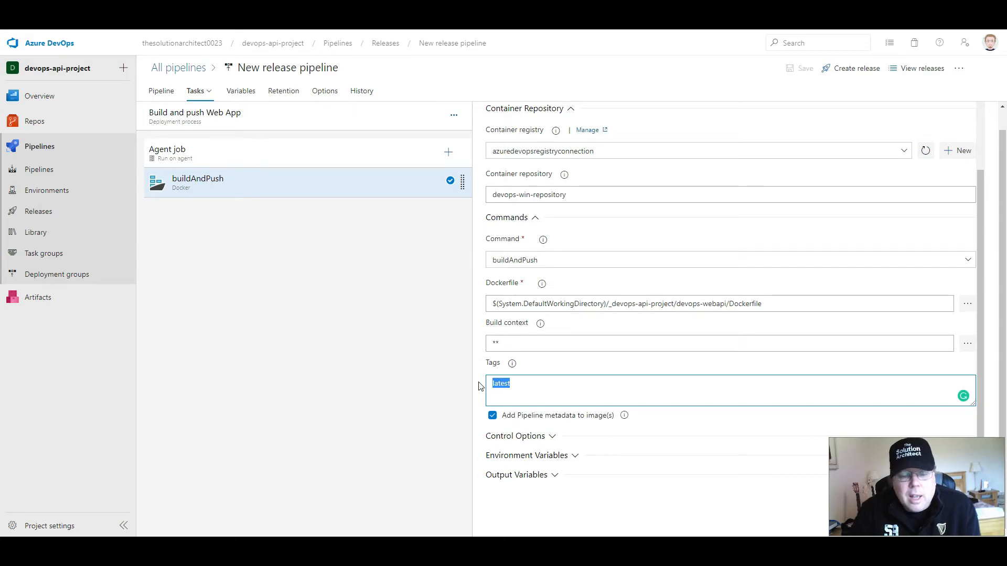
- Recheck the buildAndPush image tag, and return through the list of all pipelines to the New release pipeline's editable stage overview
click(517, 386)
drag(528, 386, 465, 388)
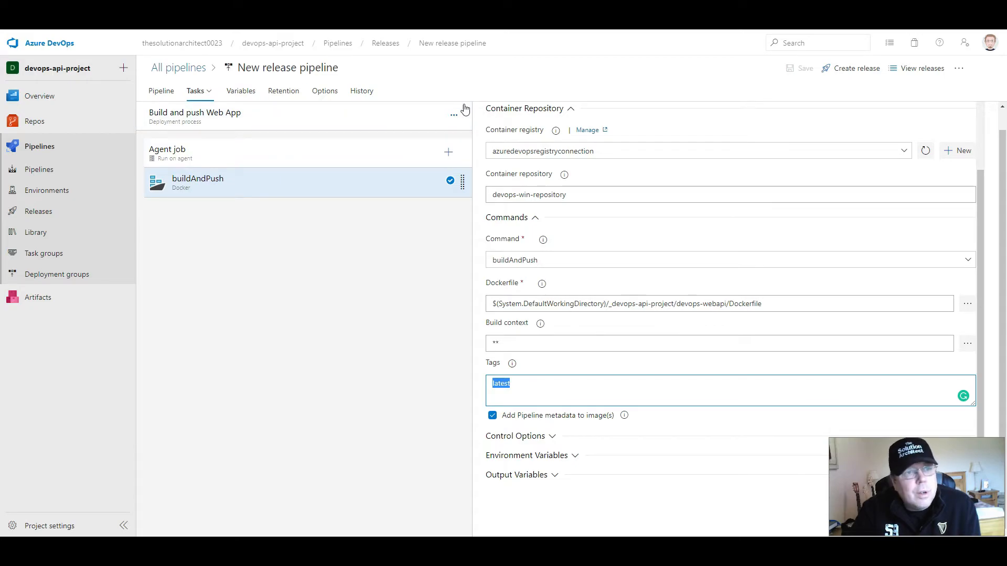
click(195, 90)
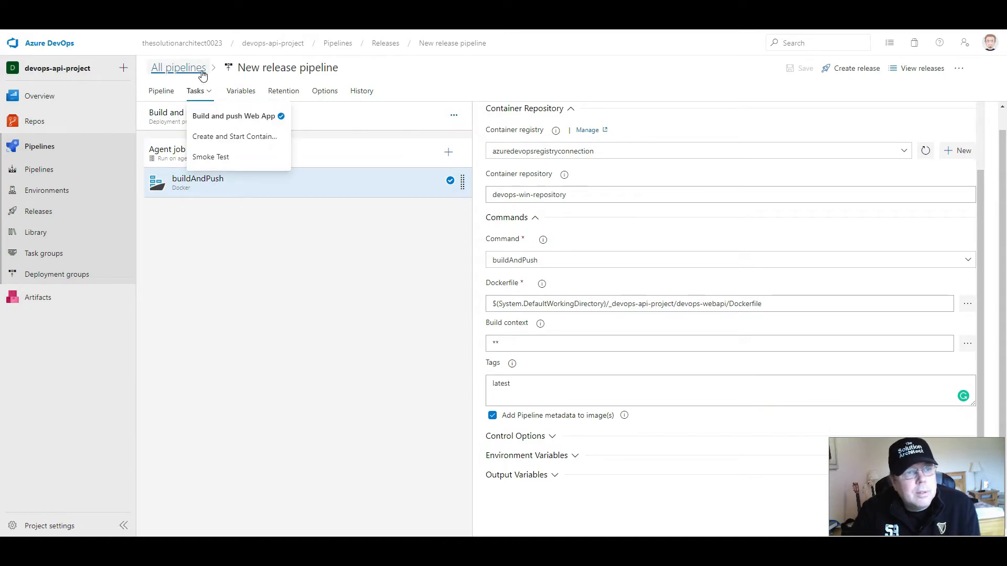
click(181, 68)
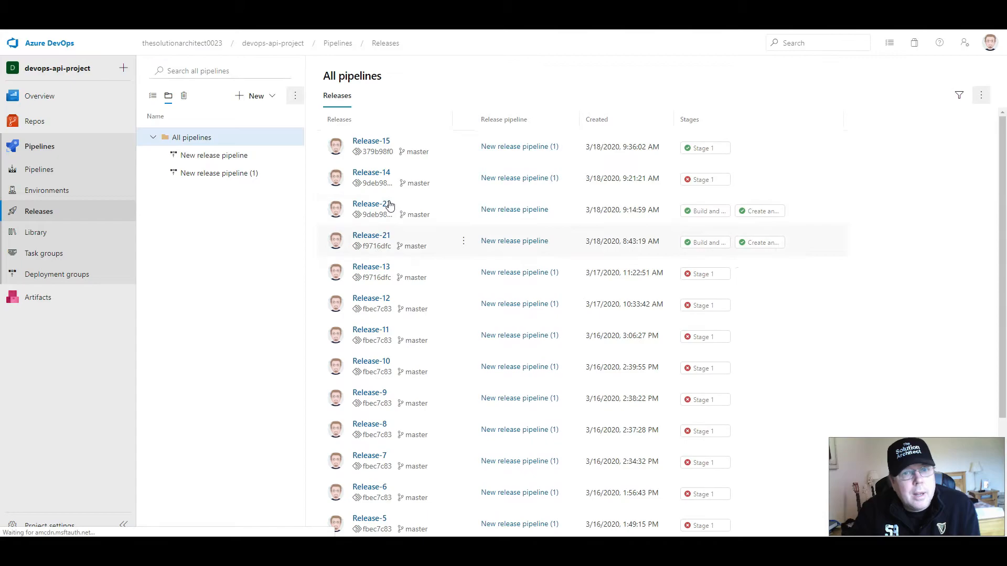
click(282, 159)
click(871, 77)
- Open the Create and Start Container stage's Azure CLI task and examine its inline az container create script
mouse_move(516, 208)
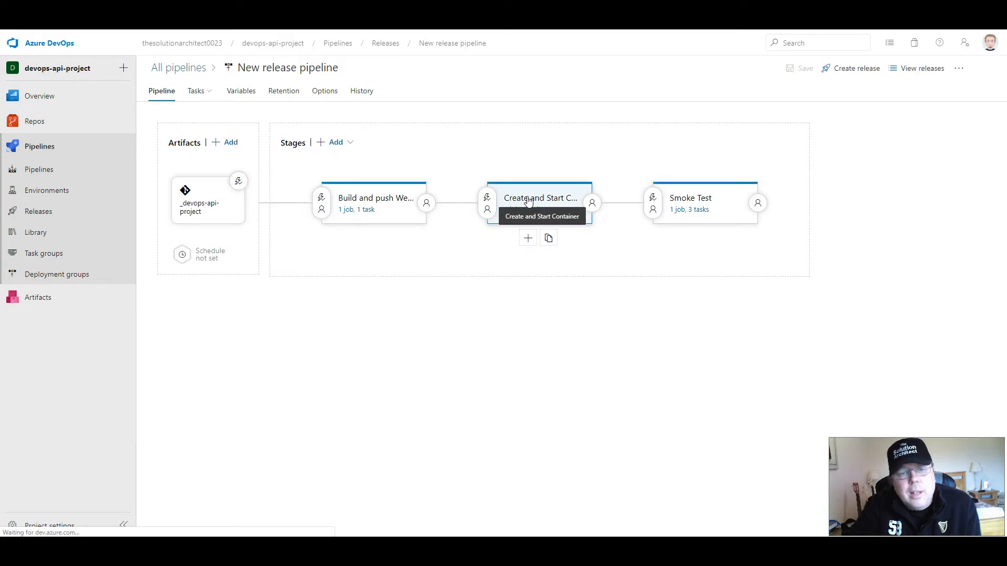
click(522, 209)
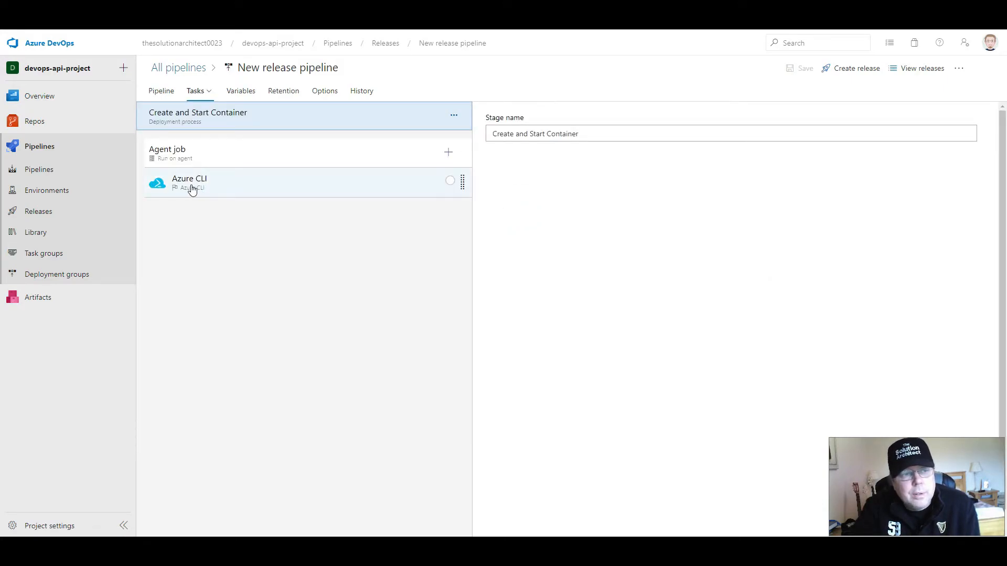
click(233, 187)
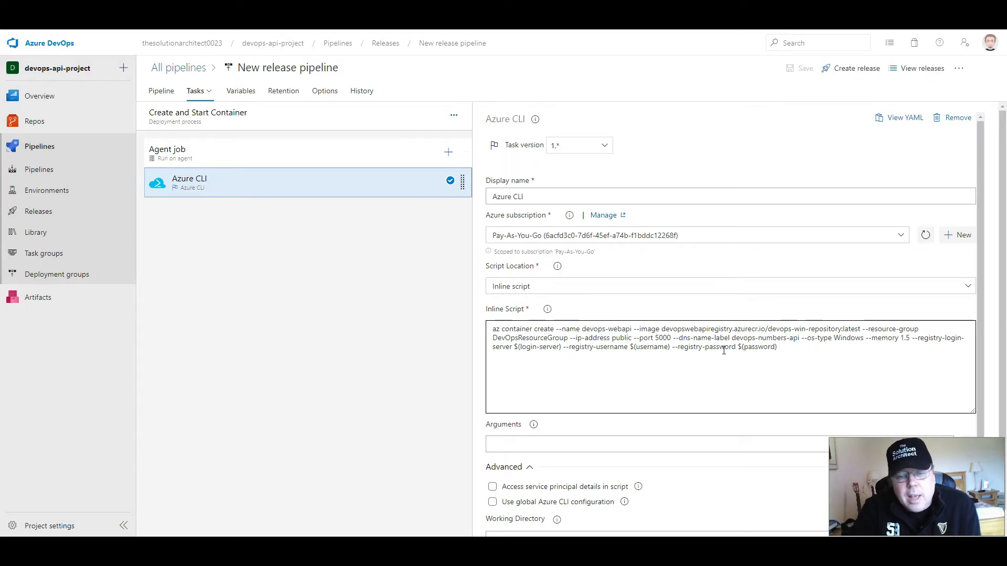
drag(778, 347, 477, 329)
click(593, 329)
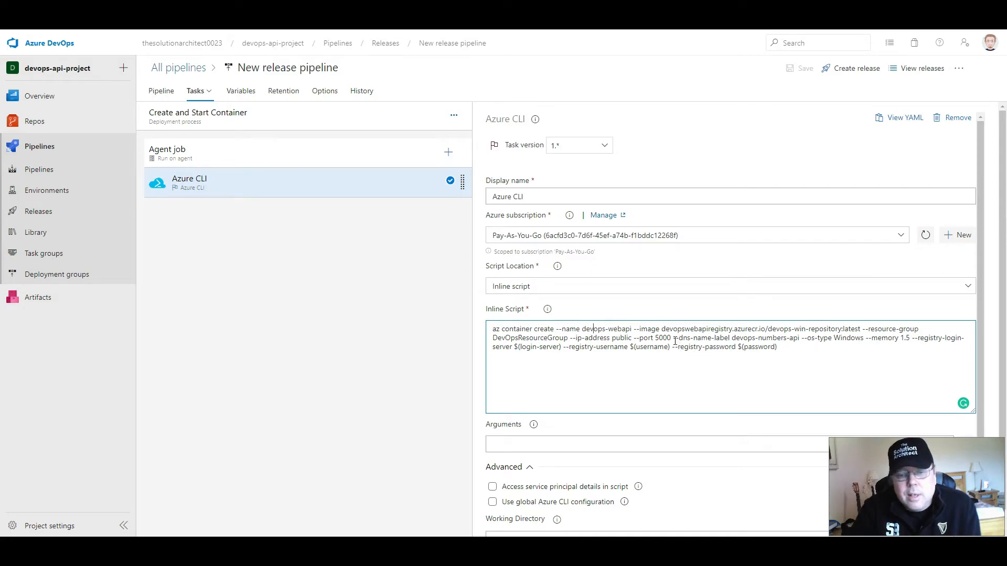
- Examine the DNS name label and public IP address arguments in the Azure CLI task's inline script
drag(733, 340, 800, 339)
click(795, 339)
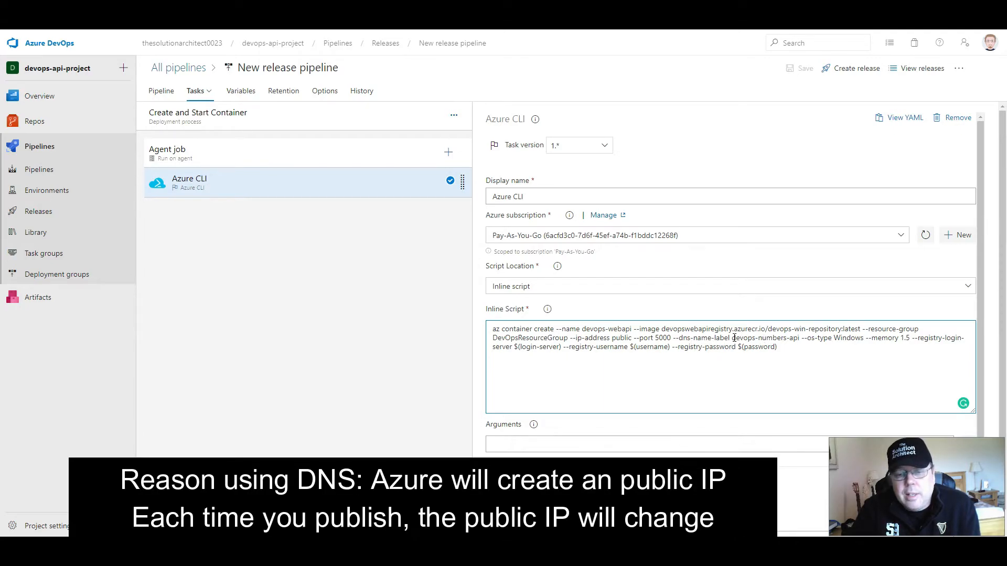
drag(733, 338, 801, 340)
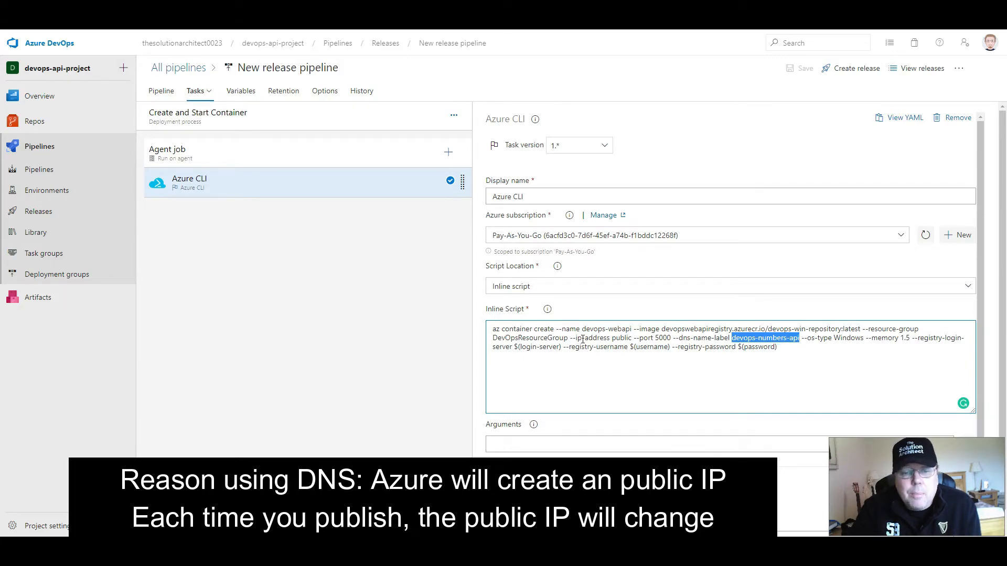
drag(581, 339, 635, 340)
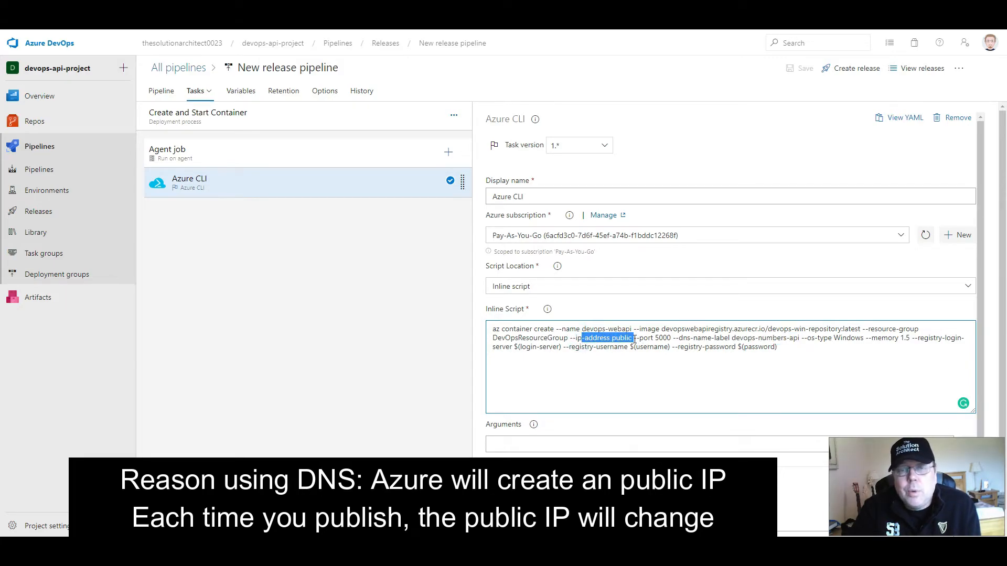
click(634, 340)
drag(570, 339, 633, 341)
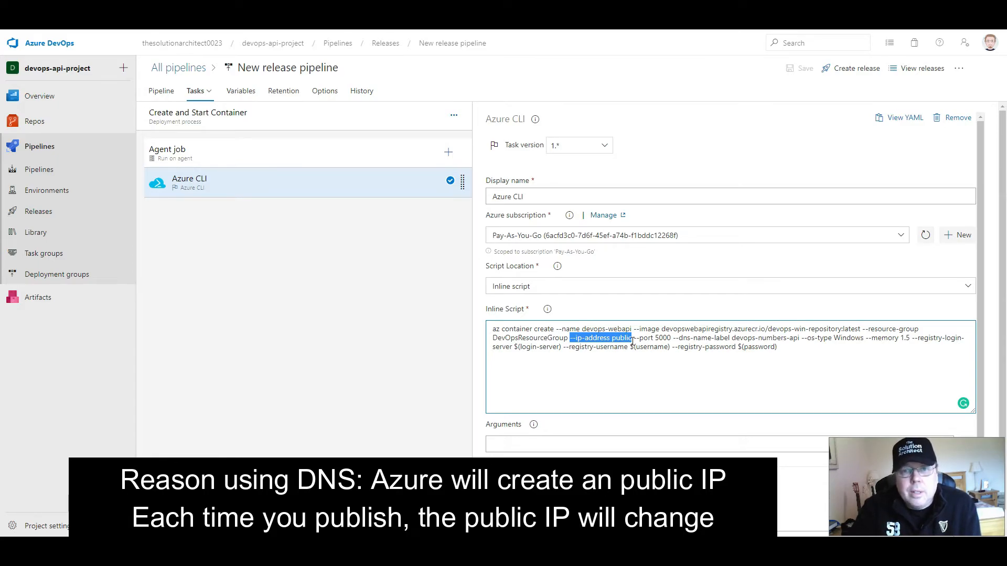
click(586, 343)
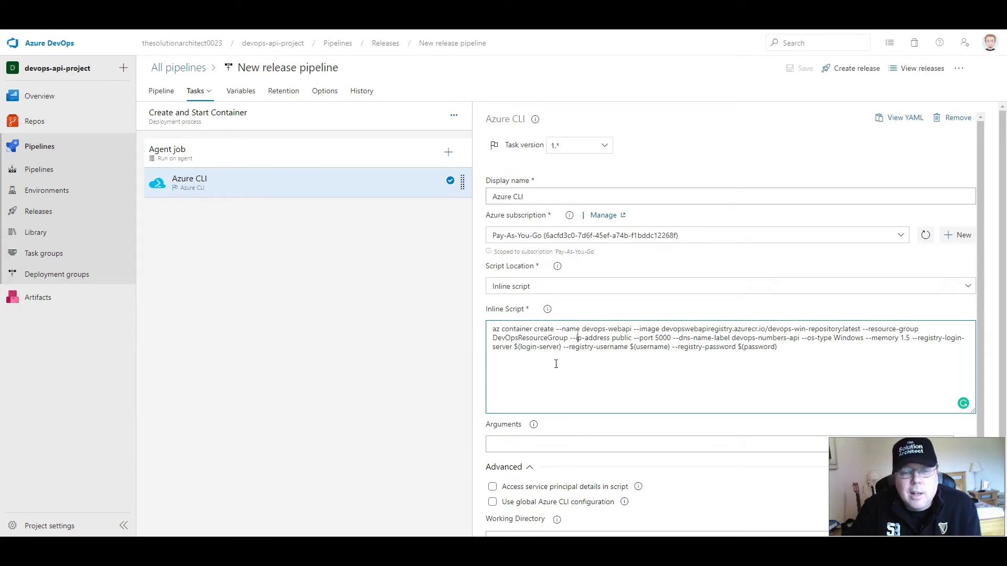
- Review the IP address, port and full --dns-name-label arguments of the container creation command
mouse_move(569, 338)
mouse_down()
mouse_move(633, 339)
mouse_move(562, 339)
mouse_move(571, 340)
mouse_up()
click(634, 339)
click(601, 342)
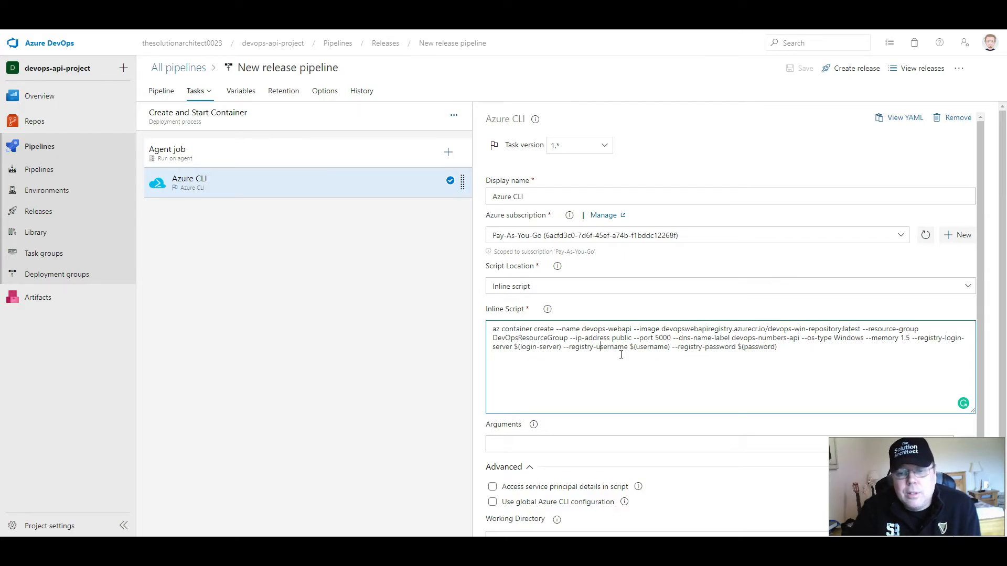
drag(634, 338, 669, 338)
click(672, 338)
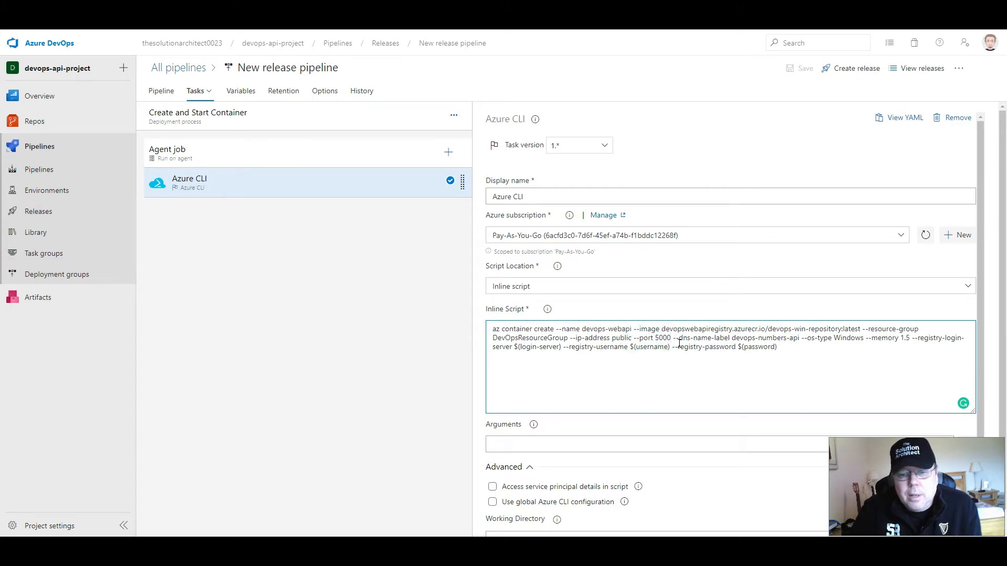
drag(676, 339, 800, 339)
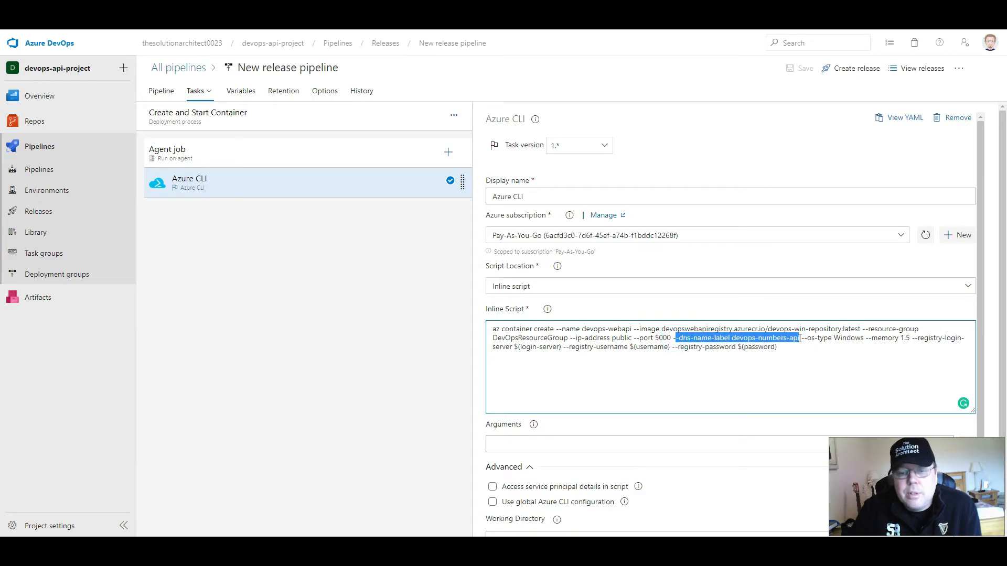
click(799, 338)
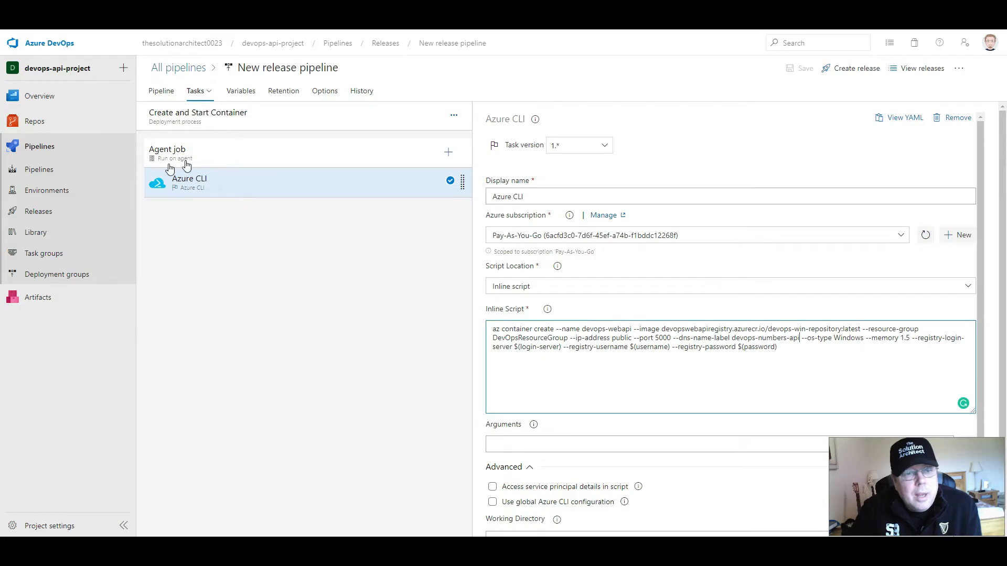
- Open the Smoke Test stage's tasks from the pipeline overview and view the Use Python 3.x task's settings
click(161, 92)
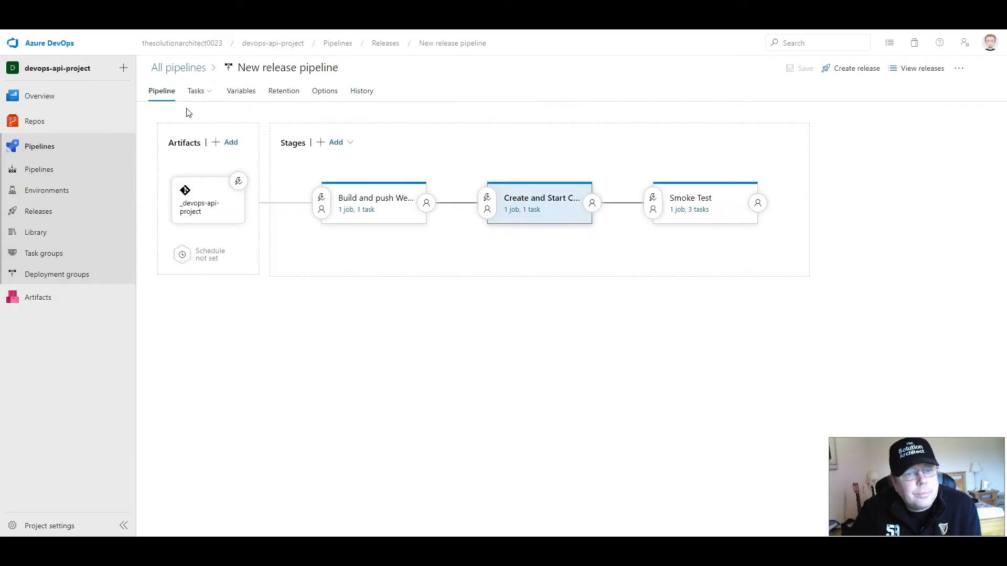
mouse_move(693, 217)
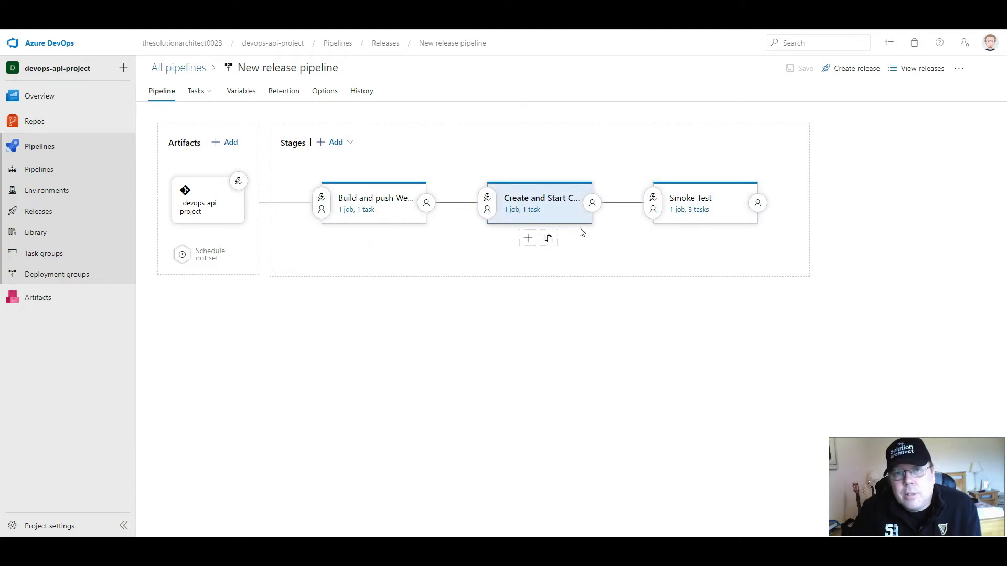
click(702, 210)
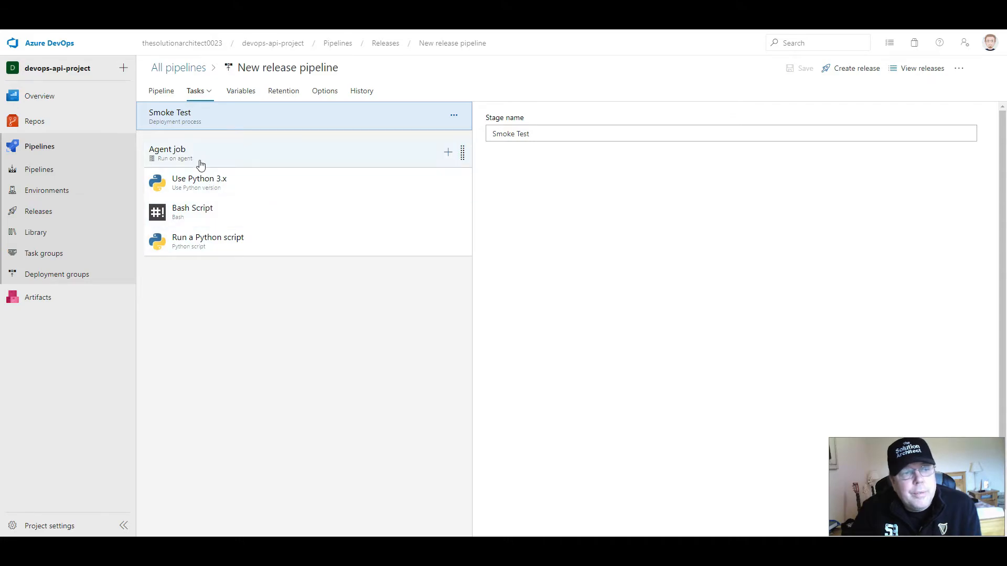
click(198, 178)
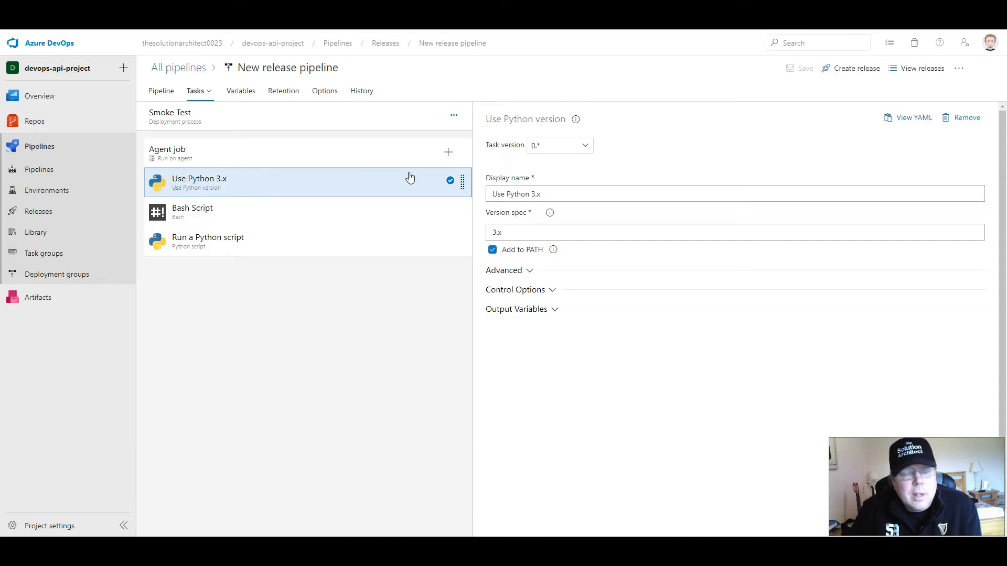
- Search the tasks available for the Smoke Test agent job for "pyth", and clear the search without adding any
click(449, 153)
click(929, 126)
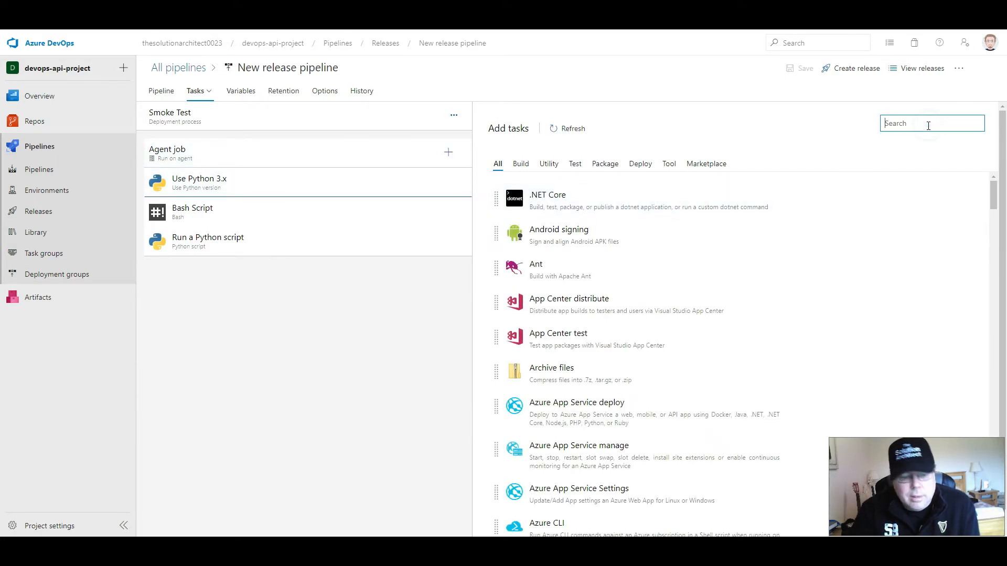
text(pyth)
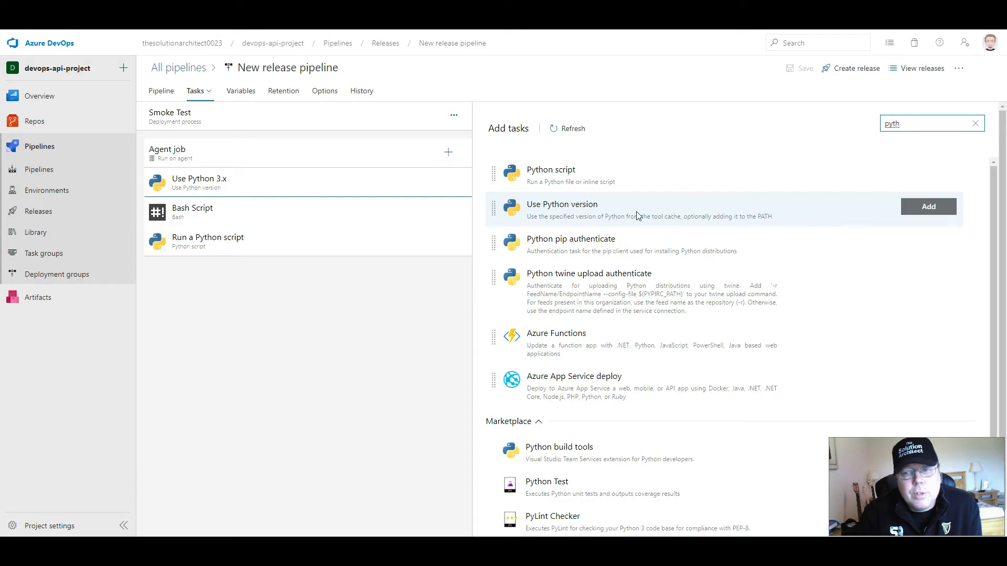
click(975, 123)
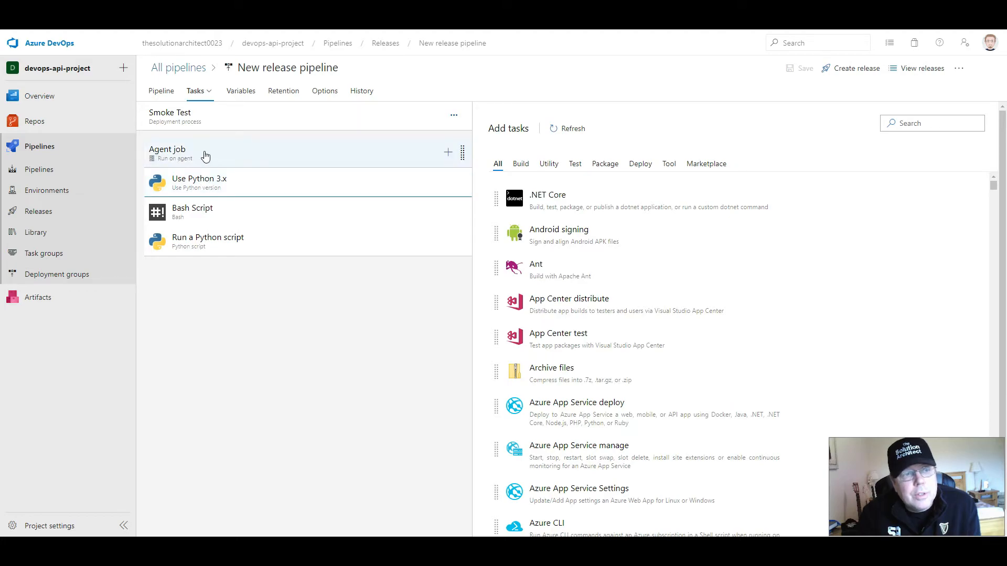
- Examine the agent specification choices for the Smoke Test agent job, keeping windows-2019 selected
click(183, 155)
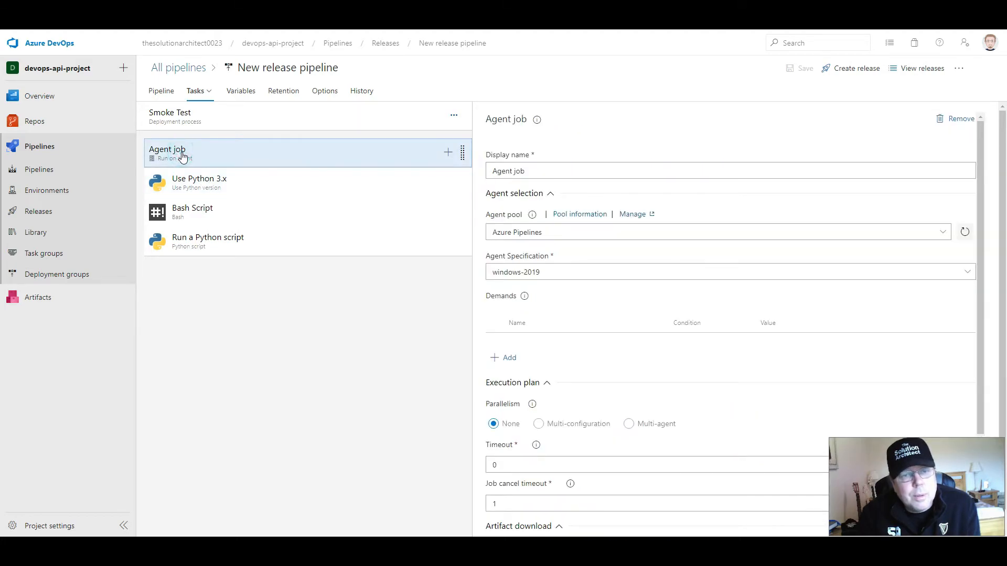
click(558, 271)
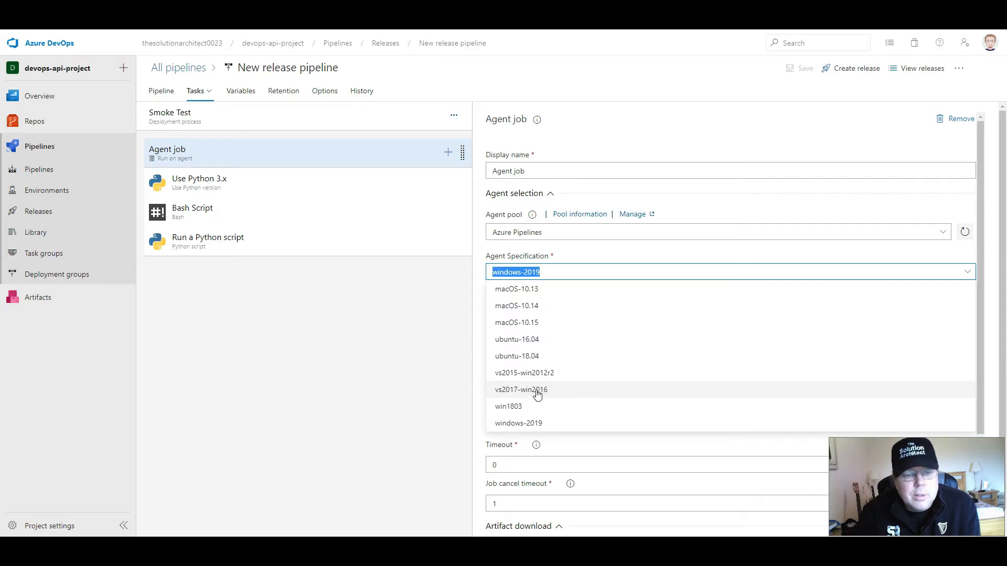
click(558, 426)
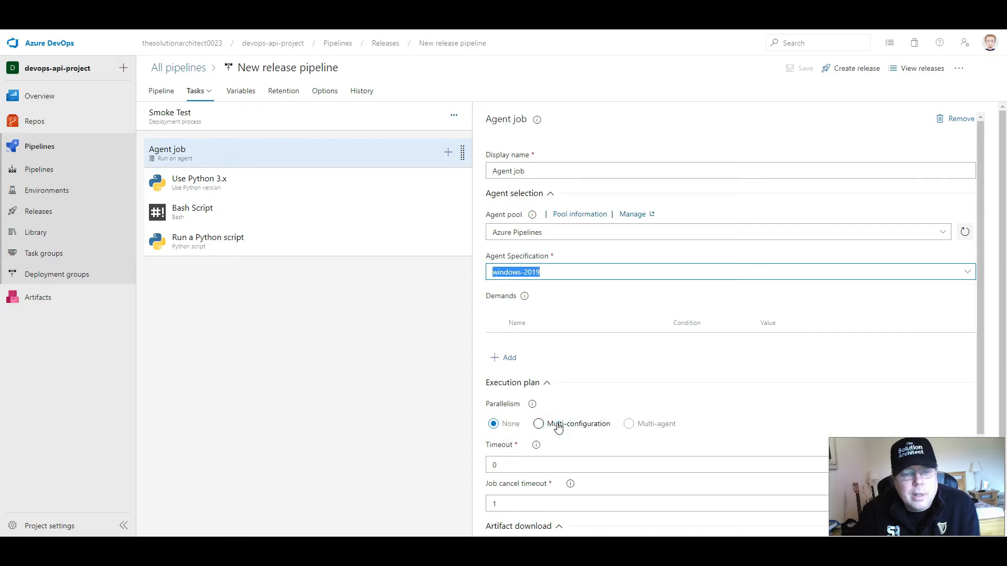
click(551, 271)
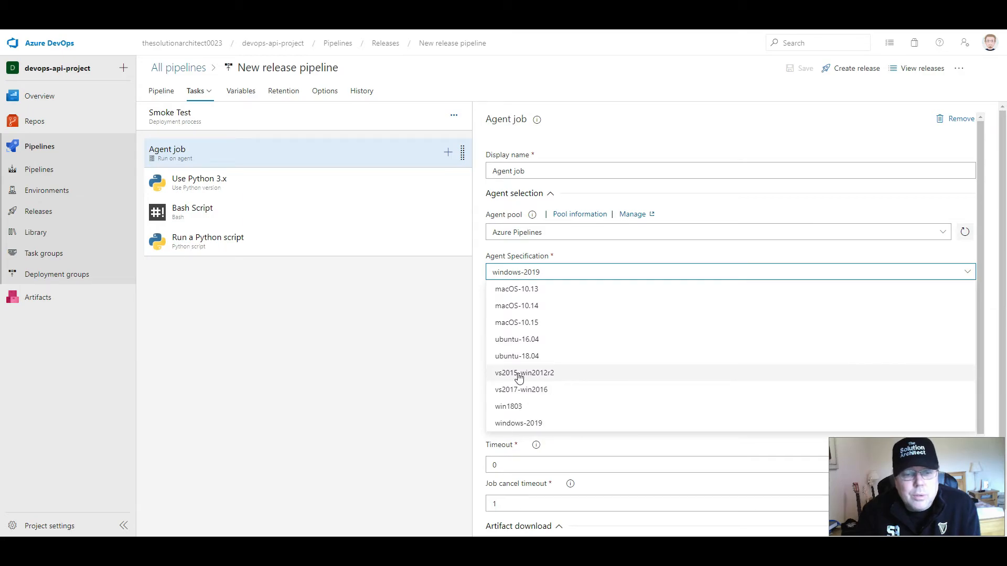
click(438, 389)
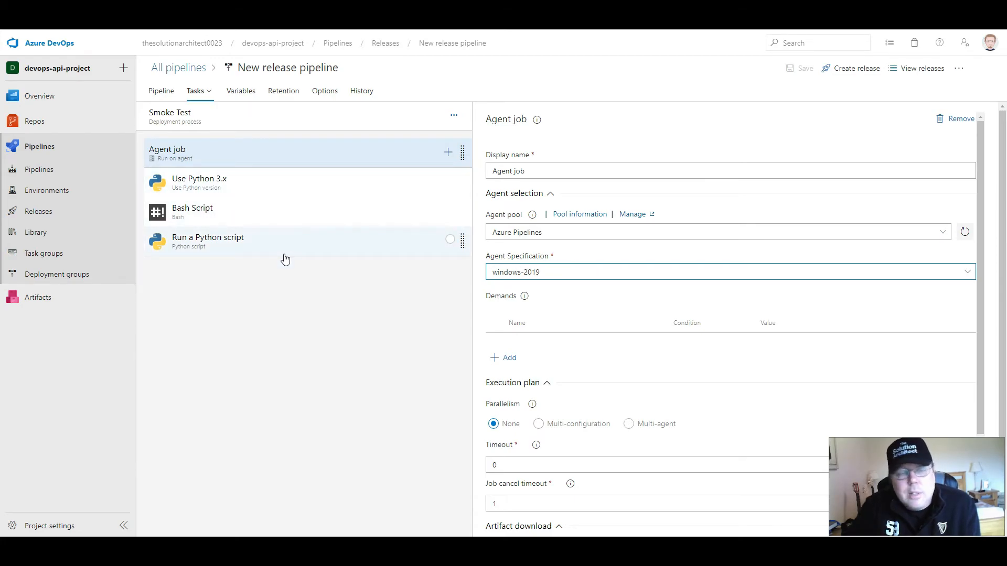
- Review the Use Python 3.x task, and examine the Bash Script task's inline command that installs the requests package
click(213, 180)
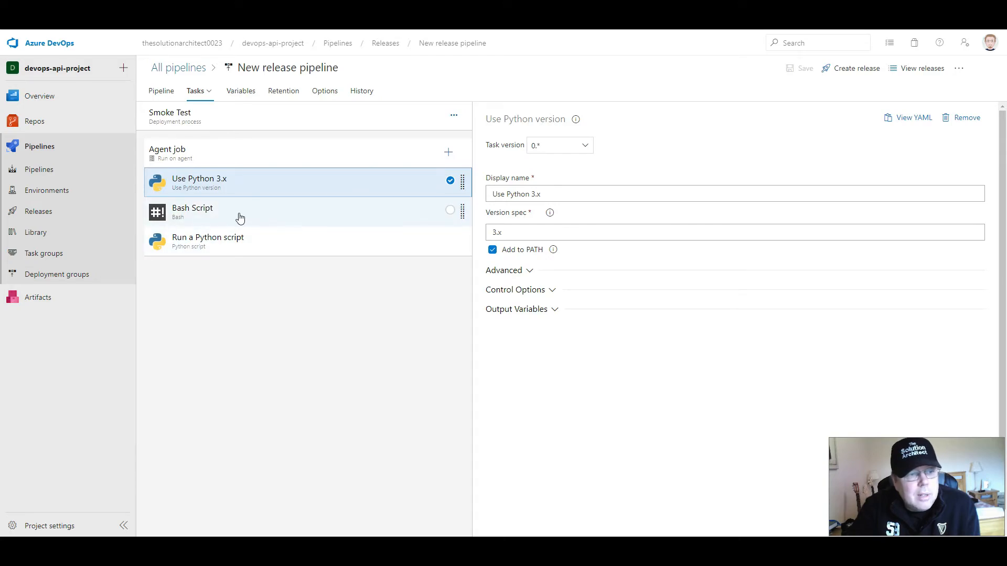
click(180, 221)
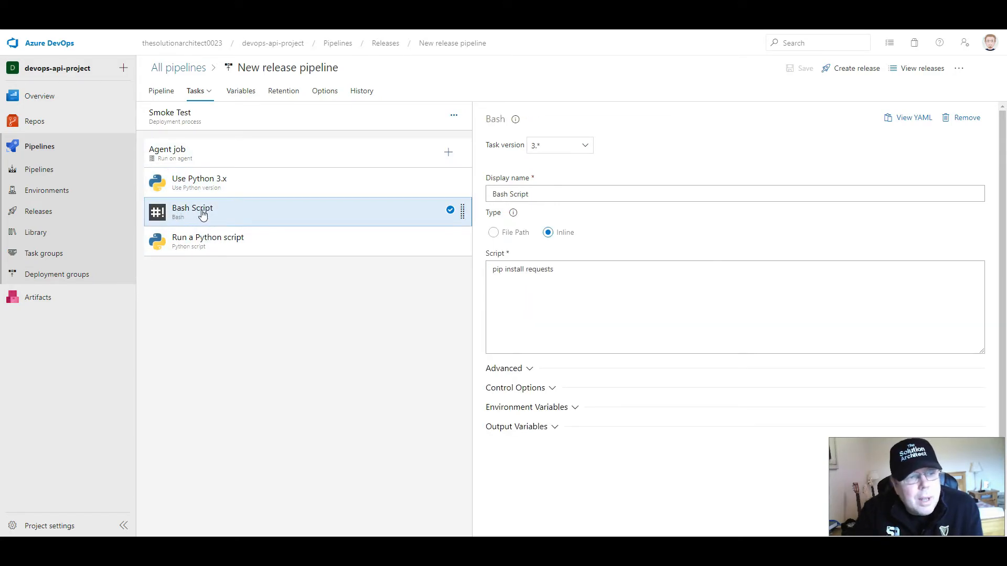
click(235, 212)
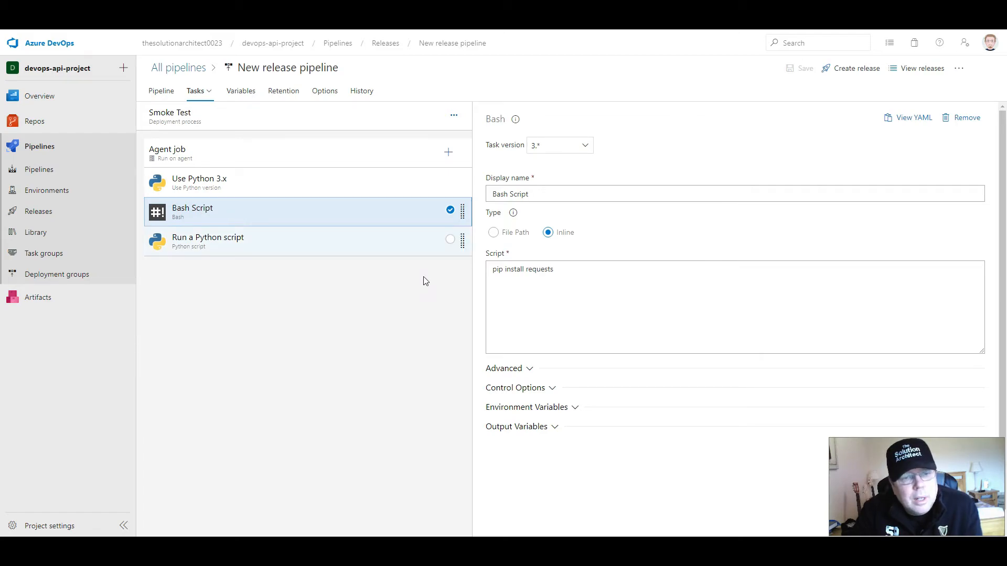
drag(558, 269, 472, 267)
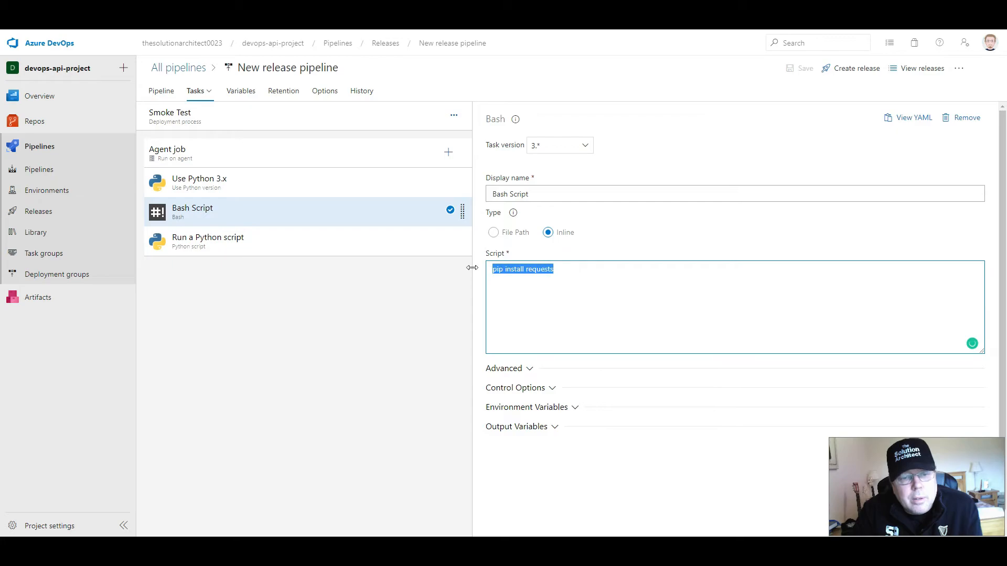
click(553, 271)
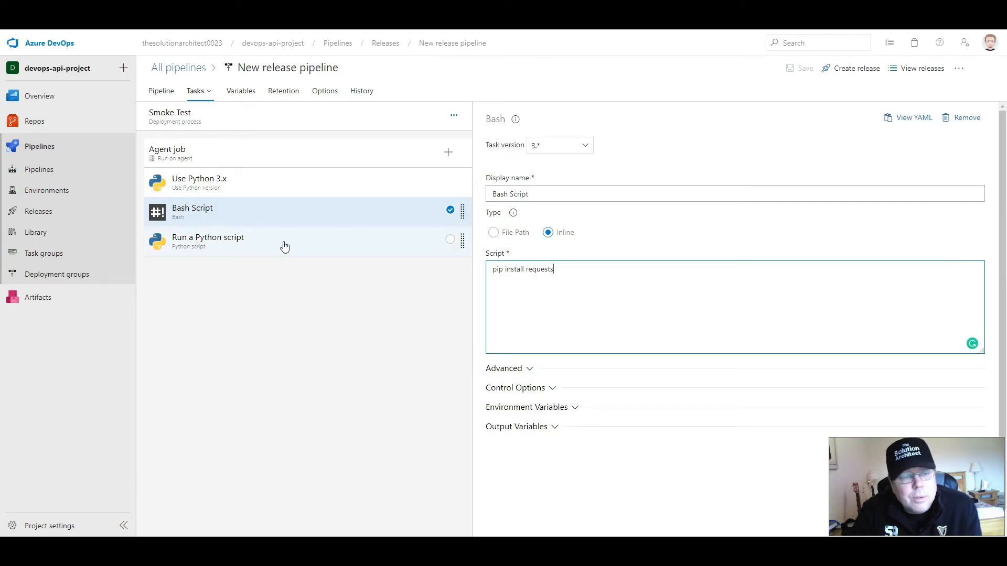
drag(569, 270, 478, 272)
click(567, 272)
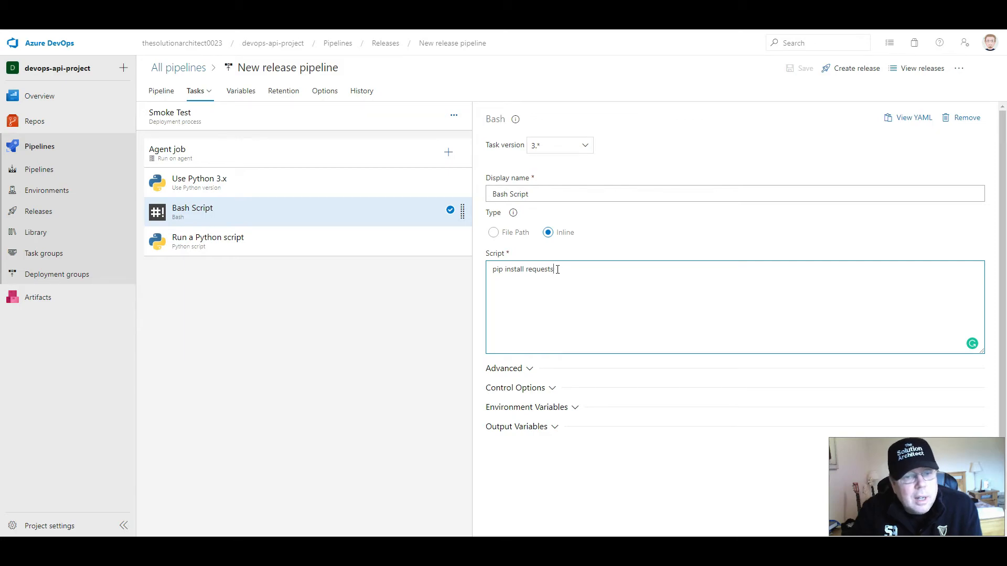
drag(556, 269, 530, 271)
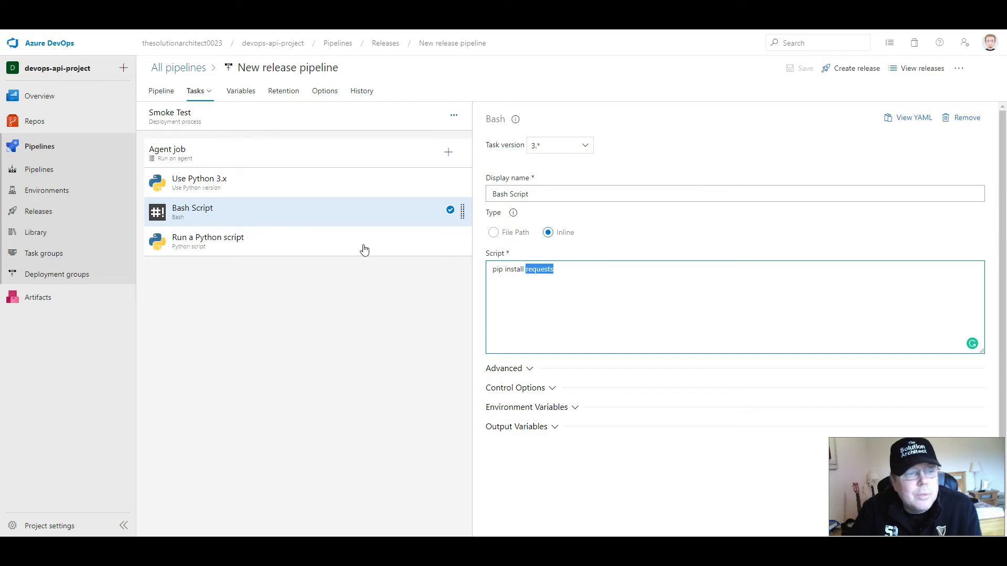
- Review the Run a Python script task, and browse the linked _devops-api-project artifact for its script path without changing the selection
click(227, 245)
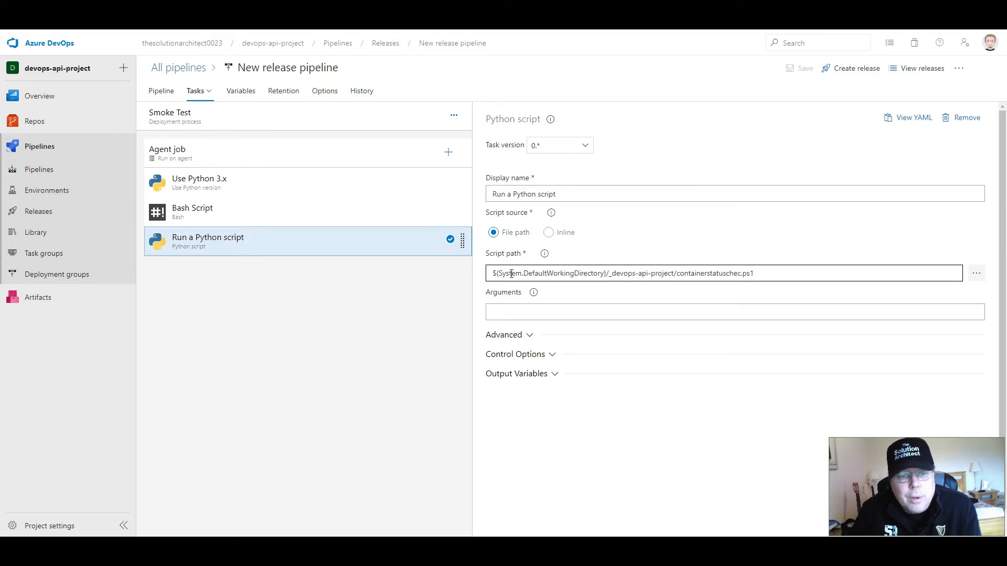
click(975, 275)
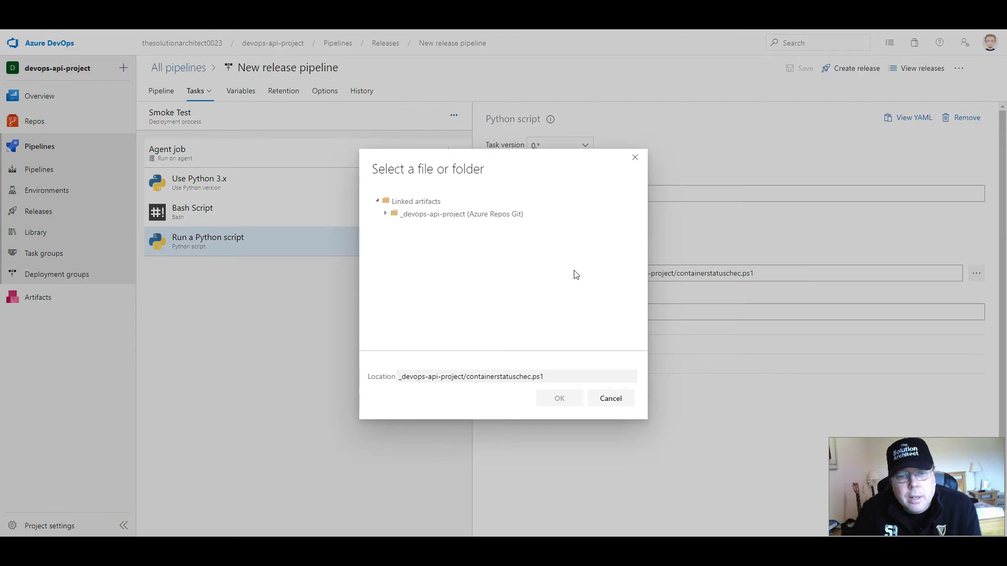
click(387, 216)
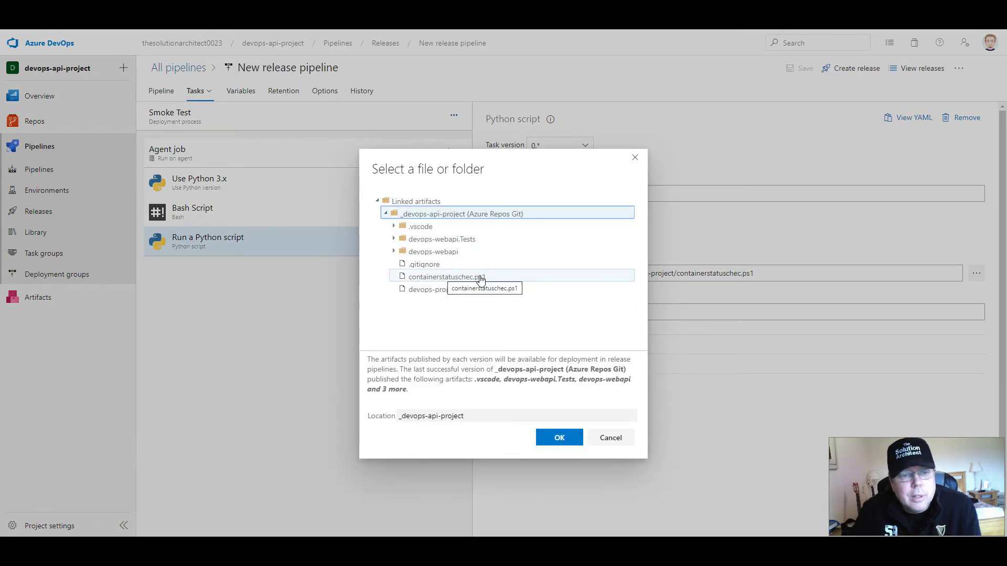
click(611, 438)
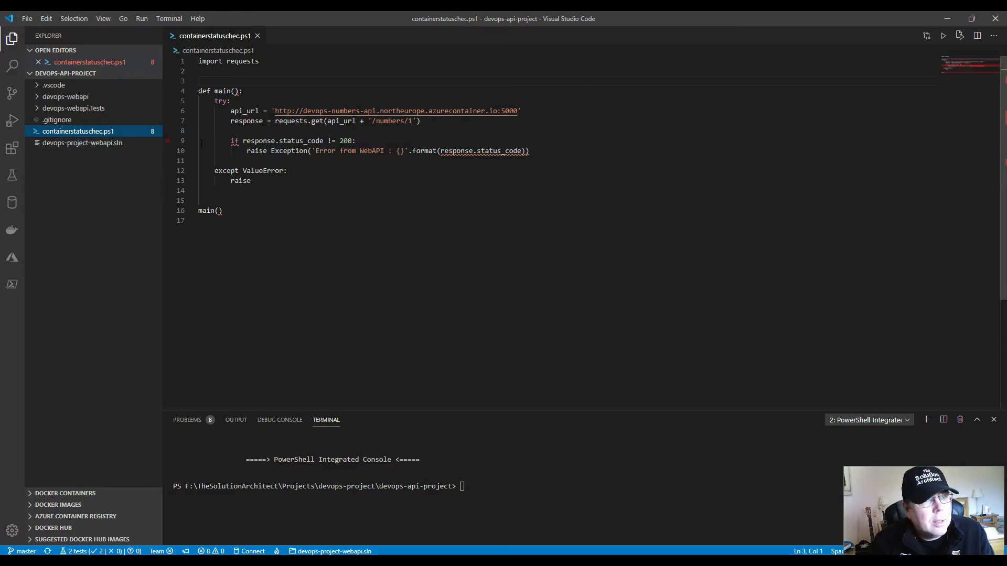
- Switch to Visual Studio Code and examine containerstatuschec.ps1's requests import, main function and call, and try/except structure
drag(269, 62, 193, 61)
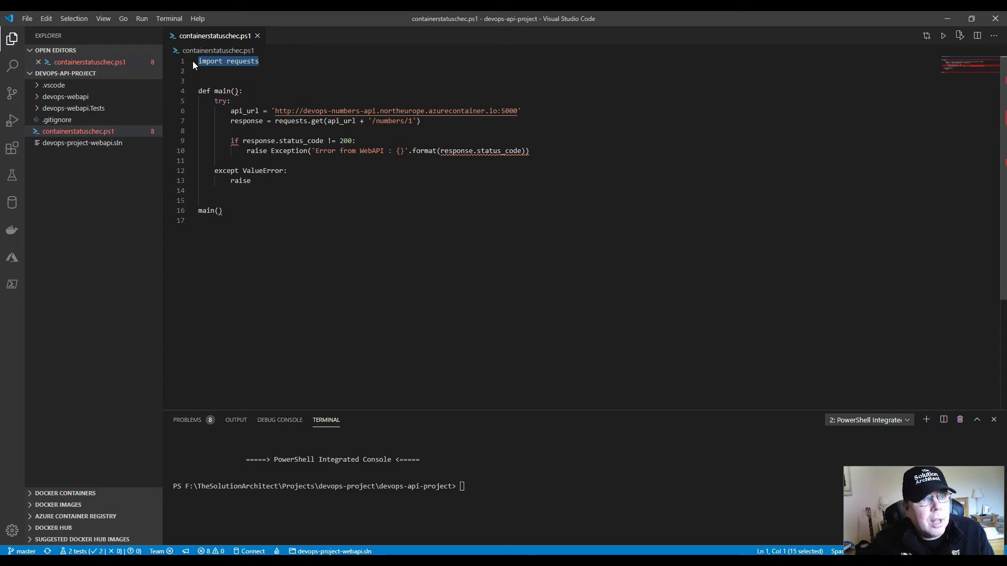
click(310, 68)
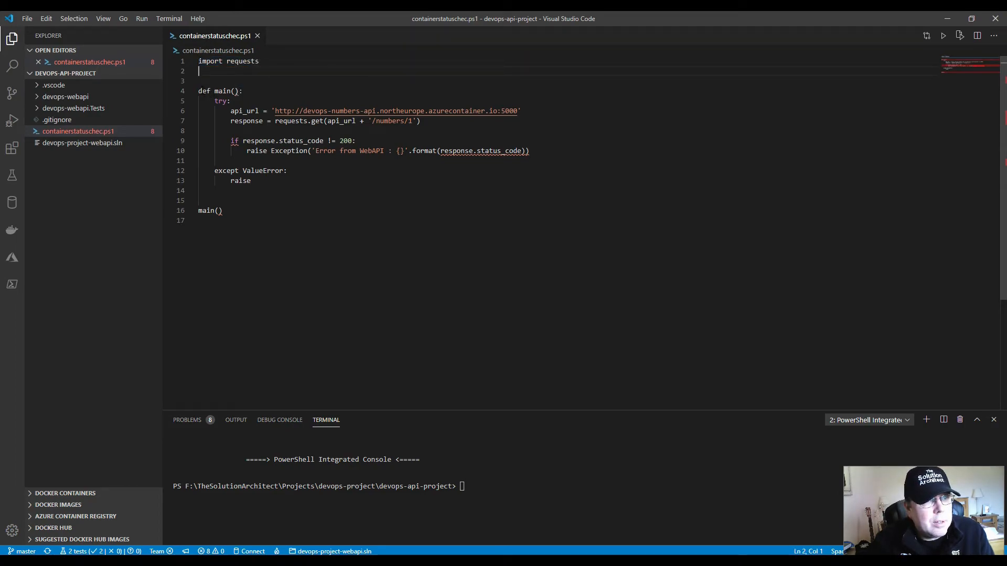
drag(198, 90, 191, 210)
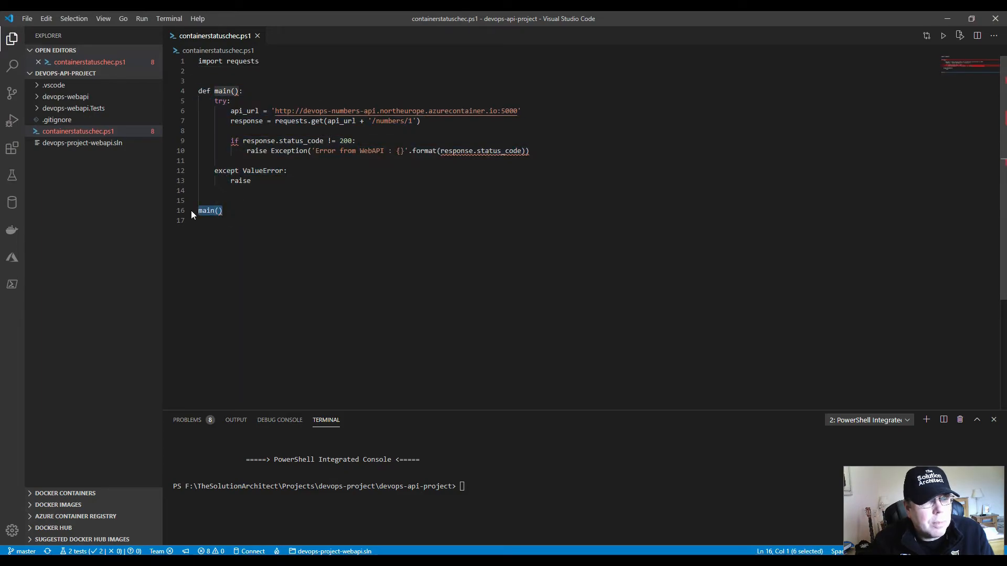
click(221, 210)
drag(214, 101, 231, 102)
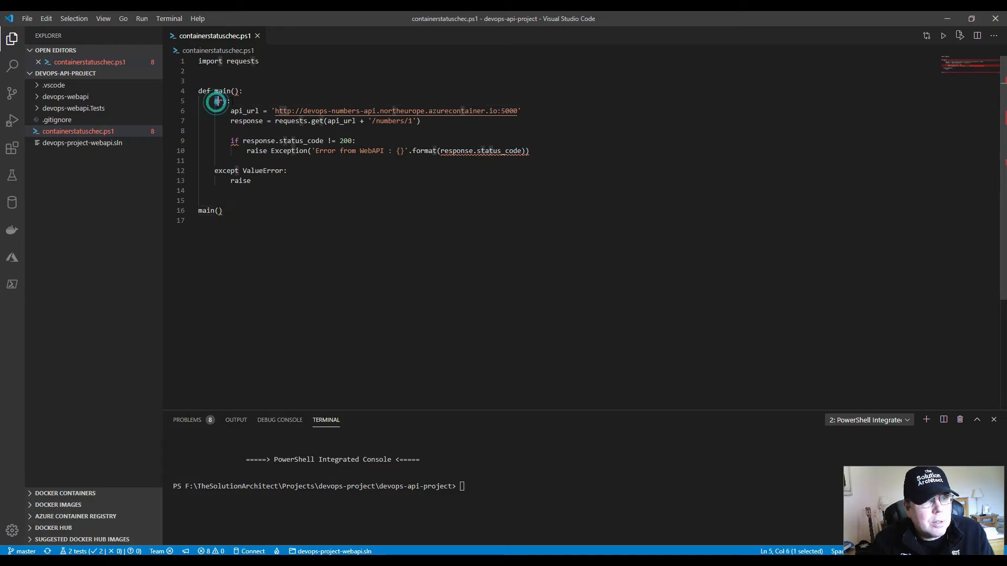
drag(216, 171, 284, 170)
click(292, 175)
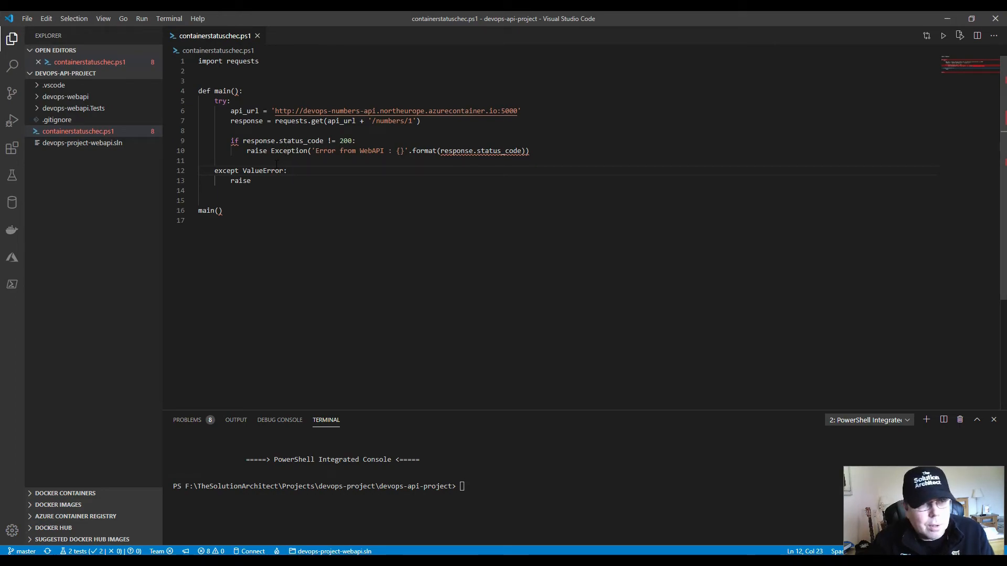
- Examine the api_url value in the script, from the container's DNS name and region to its domain and port
double_click(244, 111)
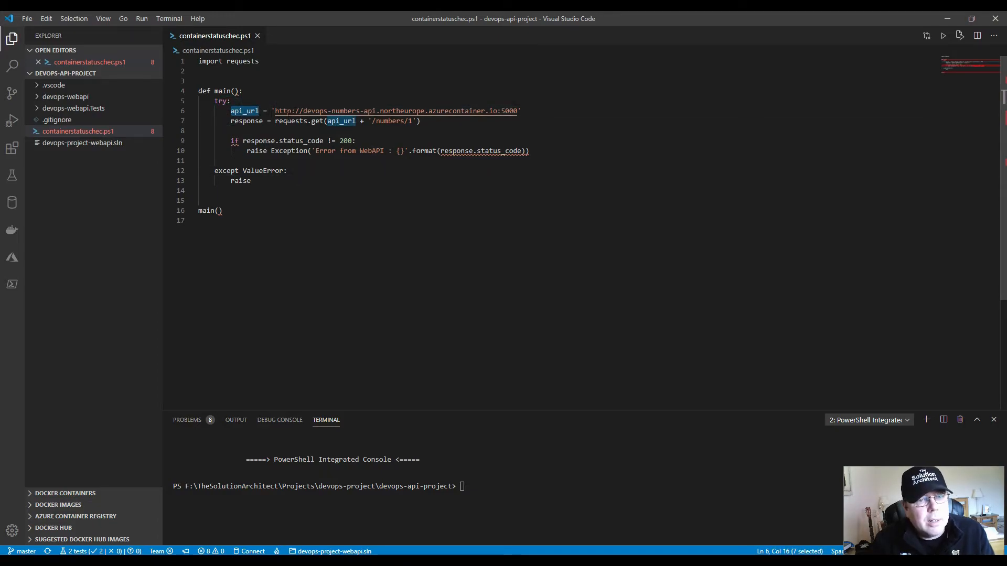
drag(274, 111, 311, 110)
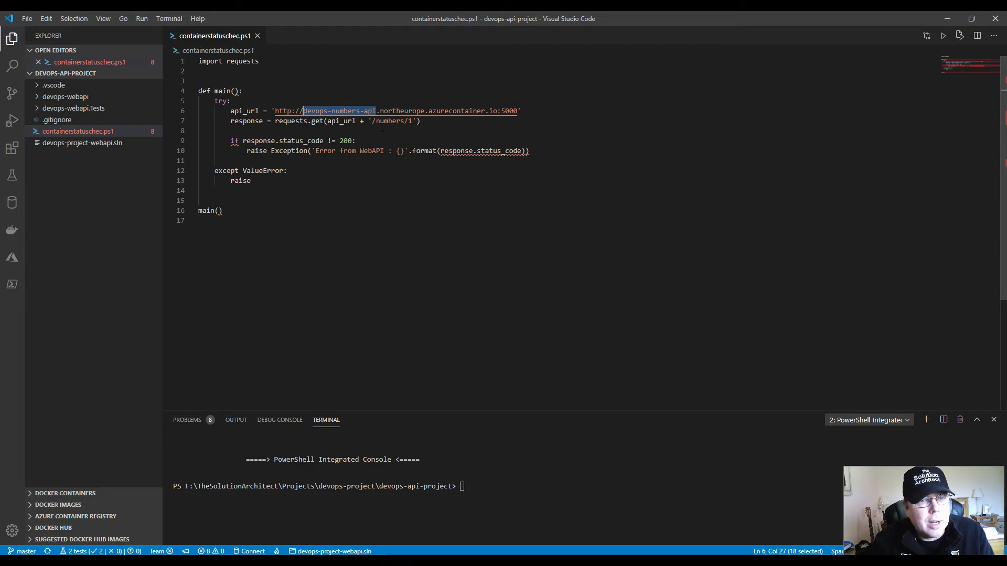
drag(379, 111, 485, 111)
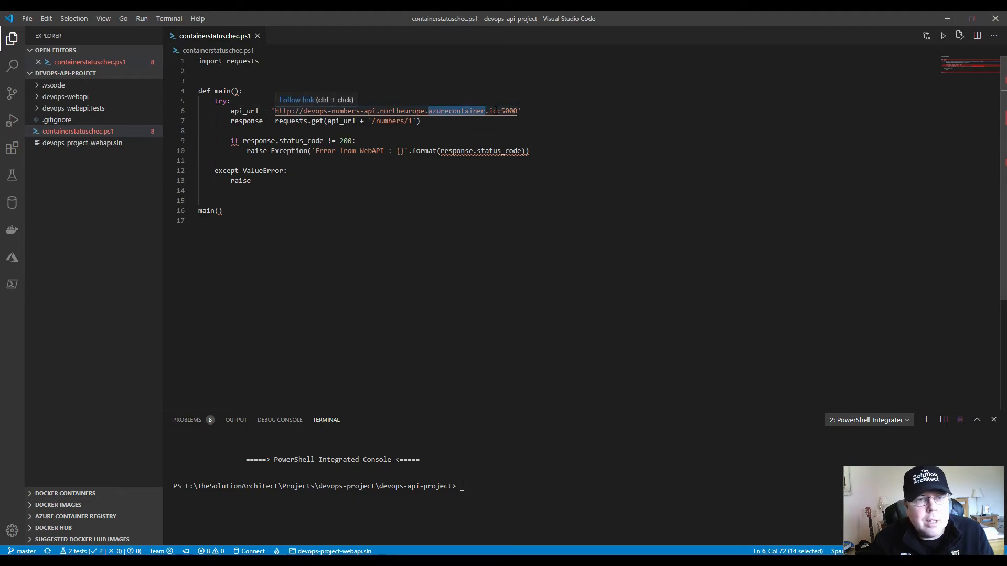
click(497, 111)
drag(497, 110, 433, 111)
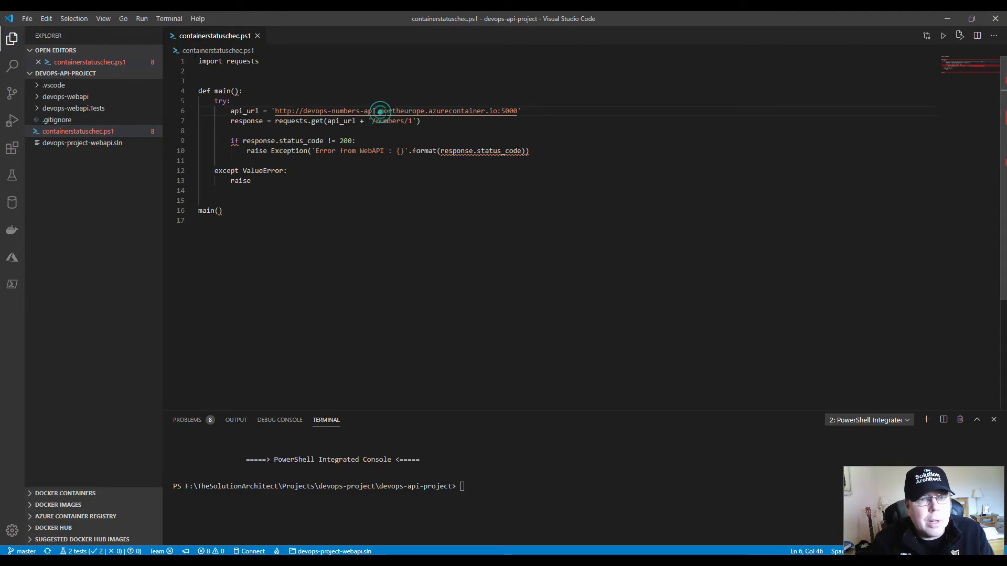
drag(428, 110, 499, 110)
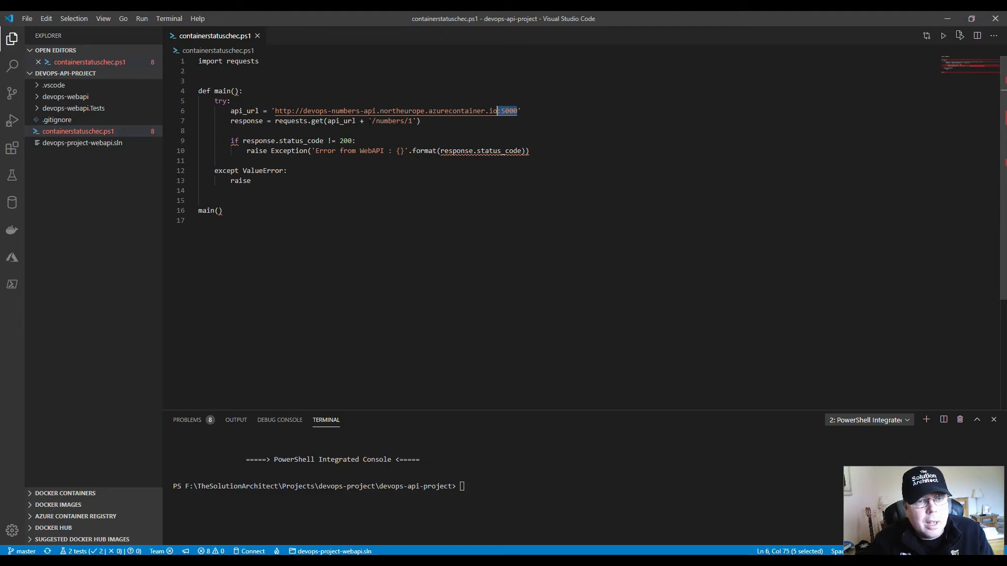
- Examine the /numbers/1 path in the GET request, the status code check against 200 and the exception it raises
click(374, 121)
drag(377, 122, 409, 121)
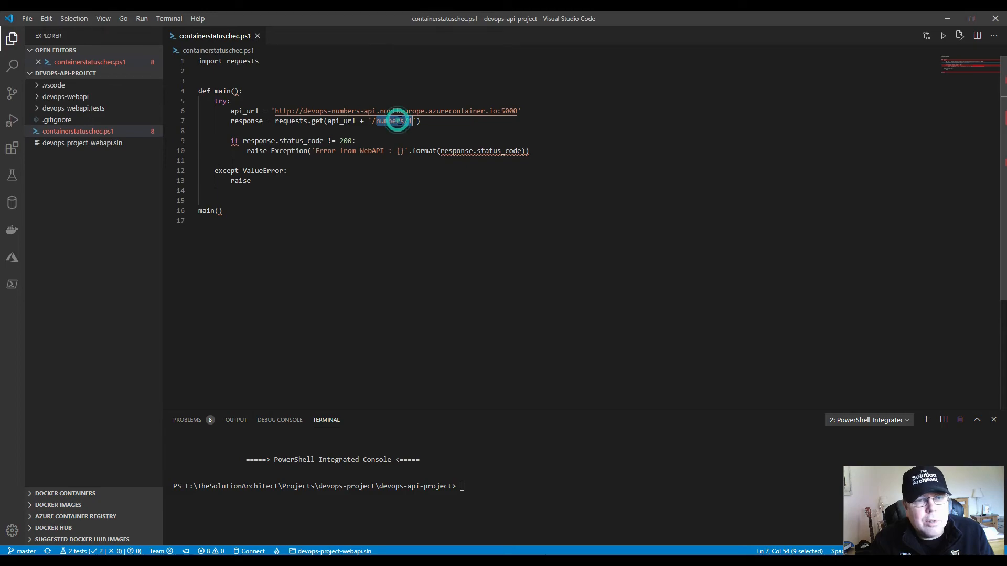
click(400, 122)
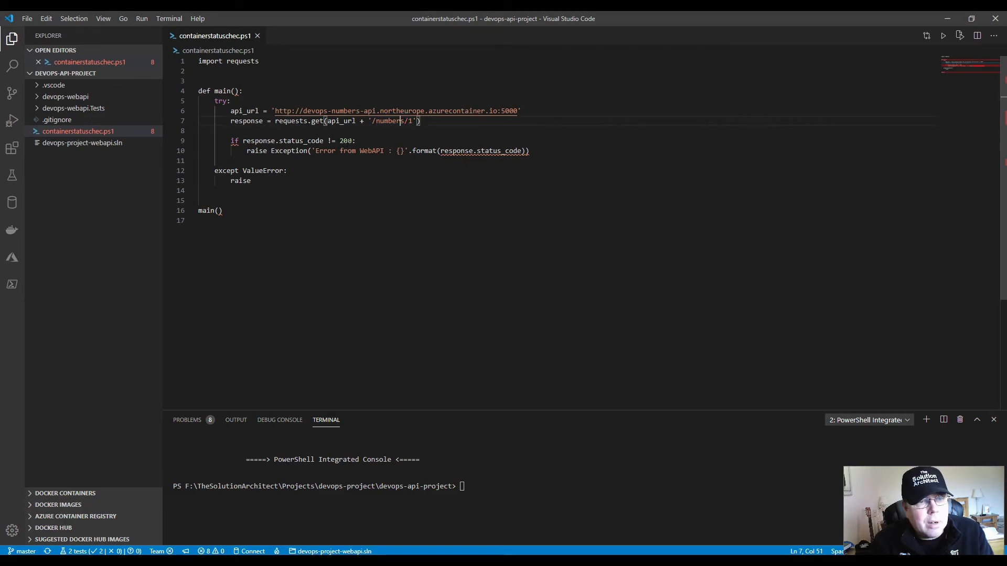
drag(354, 140, 255, 141)
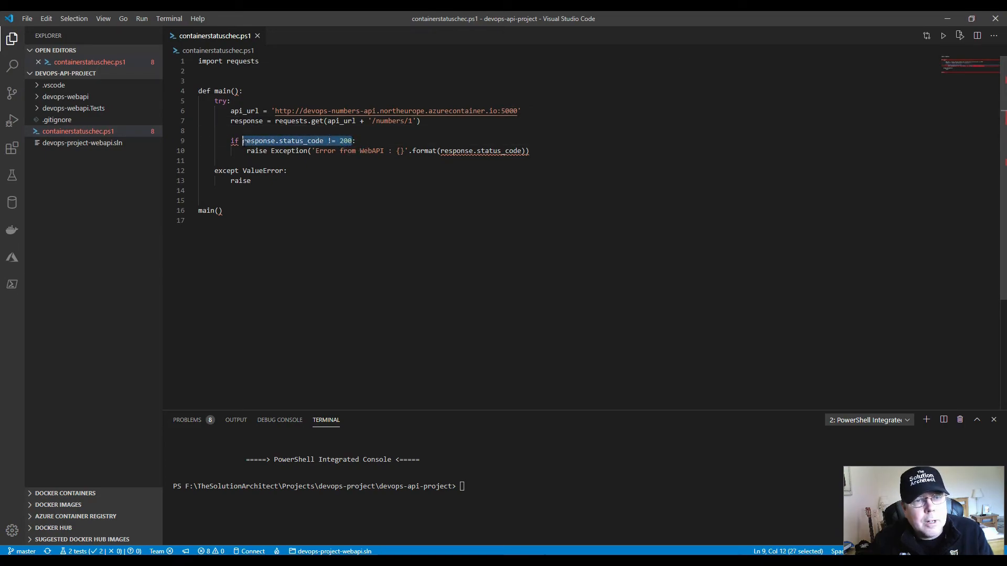
click(312, 140)
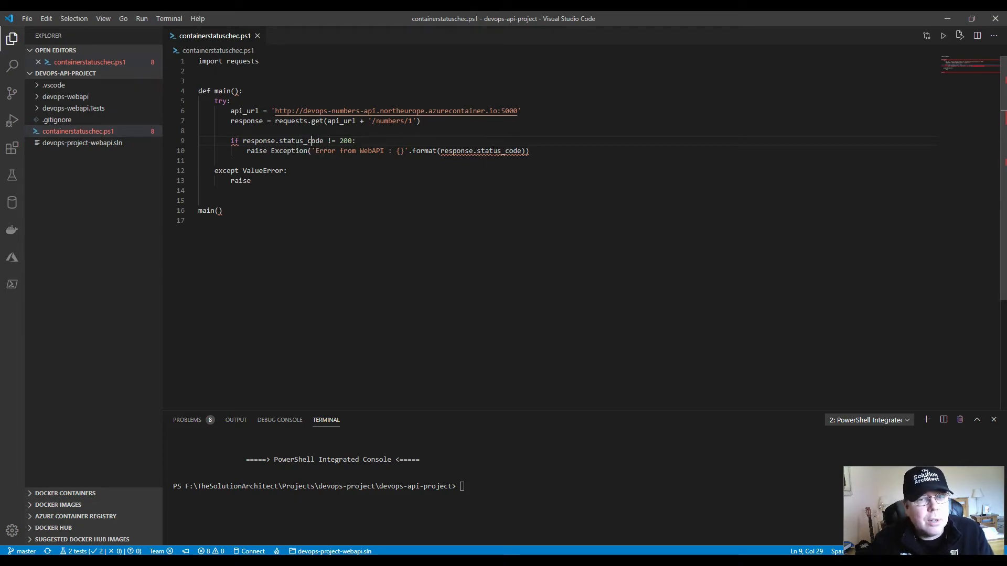
drag(530, 151, 254, 151)
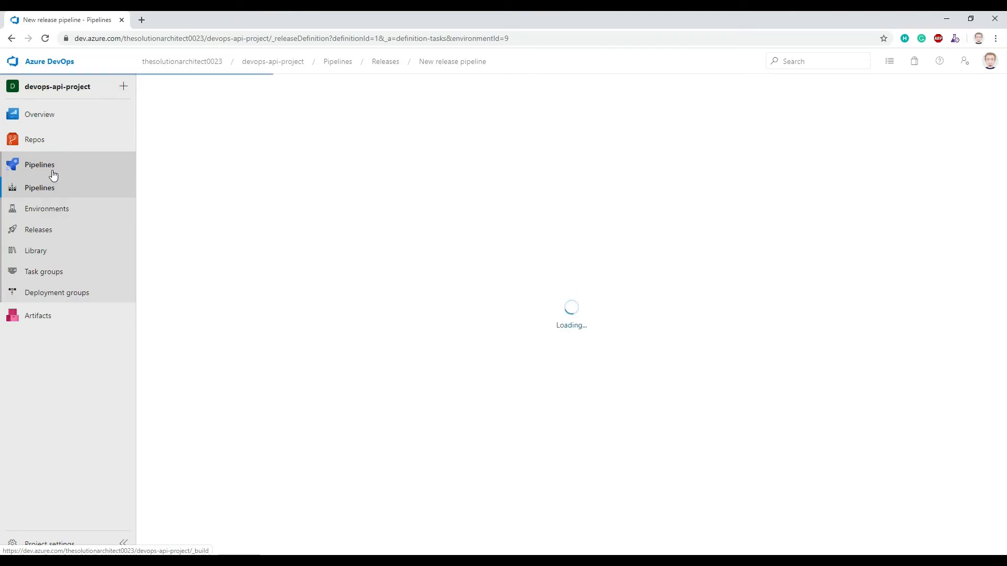
- Switch to Azure DevOps and view the agent job log for run #20200318.3 of the devops-api-project-ASP.NET Core-CI pipeline
click(53, 175)
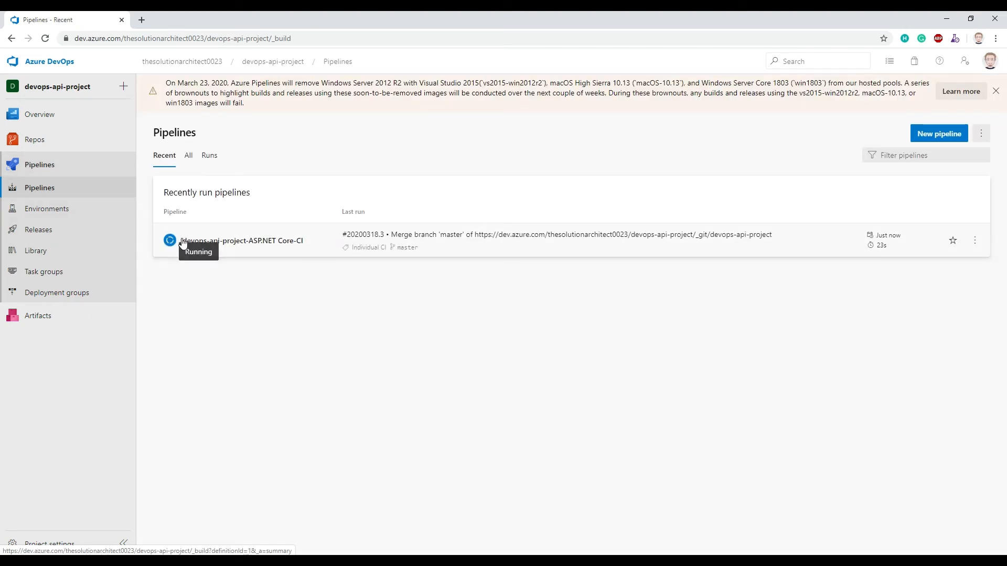
click(198, 241)
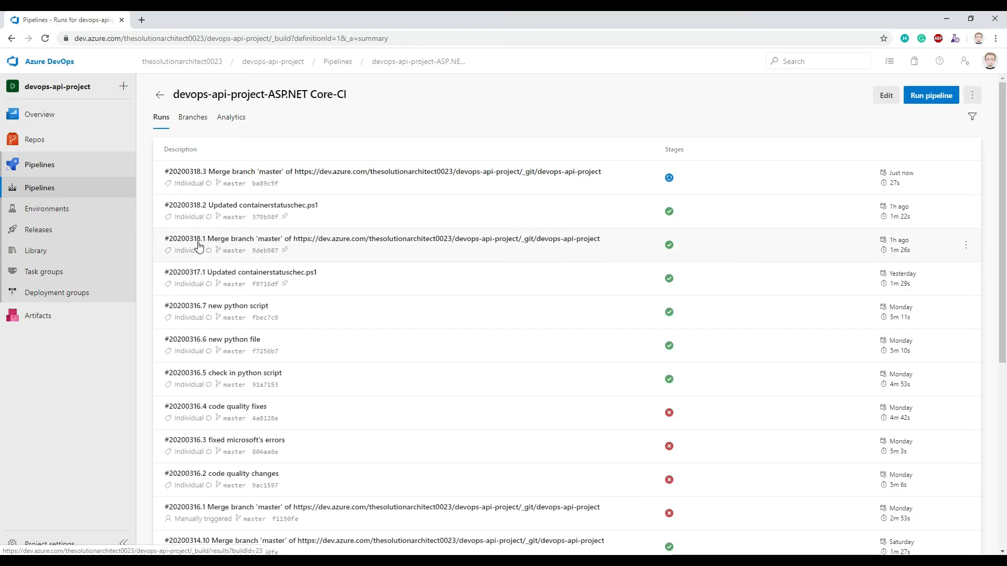
click(239, 174)
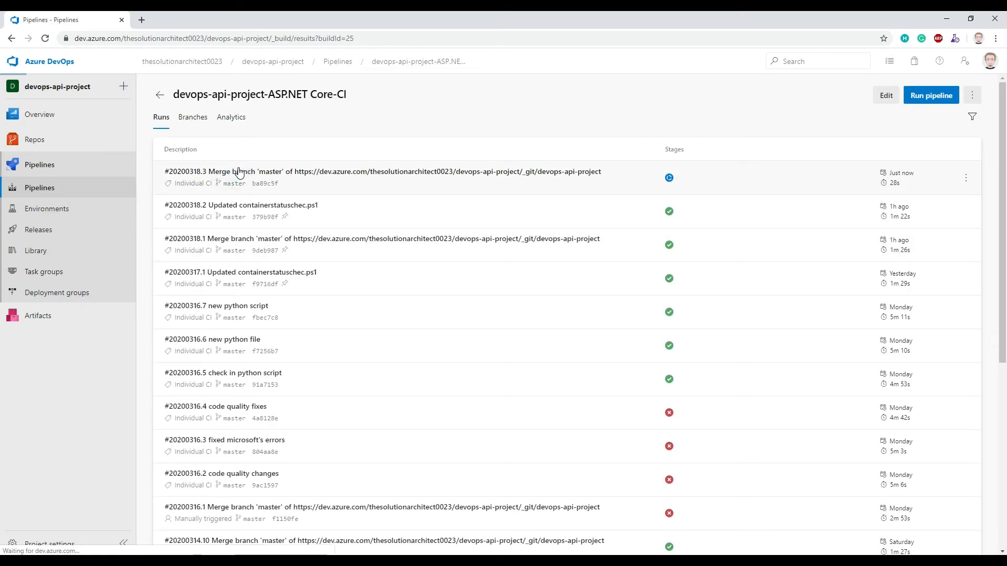
click(203, 303)
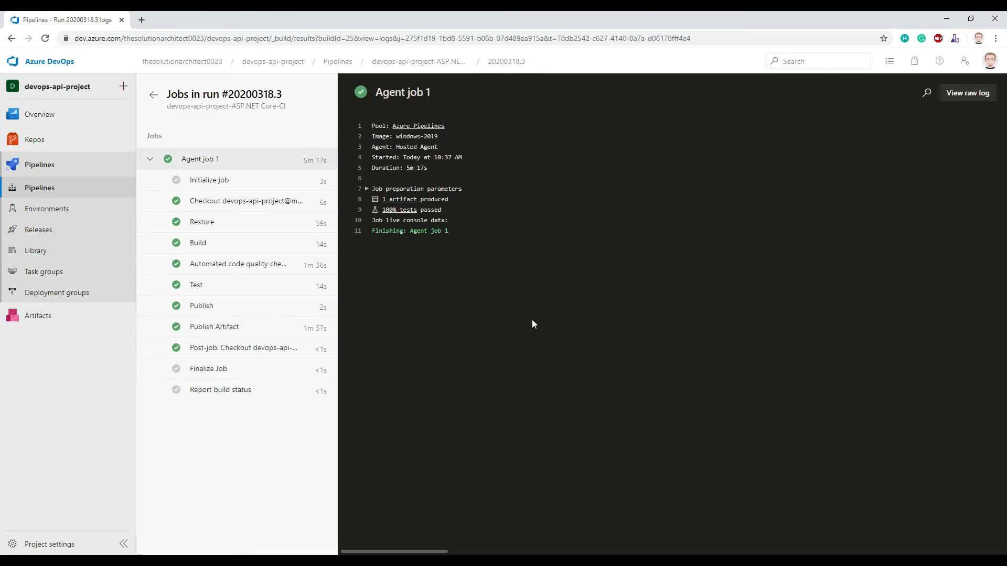
- Open Release-23 of the release pipeline, check its Build and push Web App stage, and view the Smoke Test stage's logs
click(37, 228)
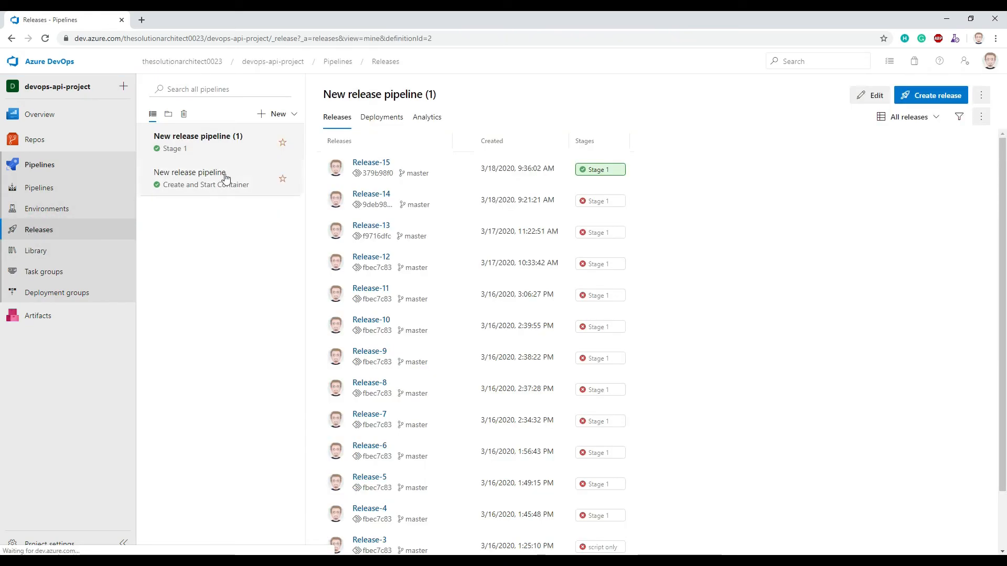
click(208, 188)
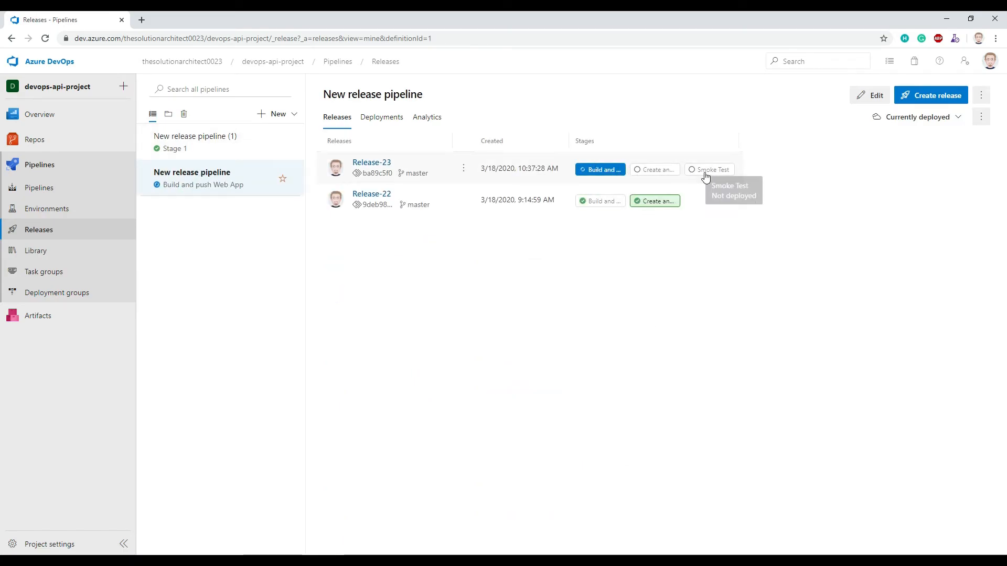
click(365, 164)
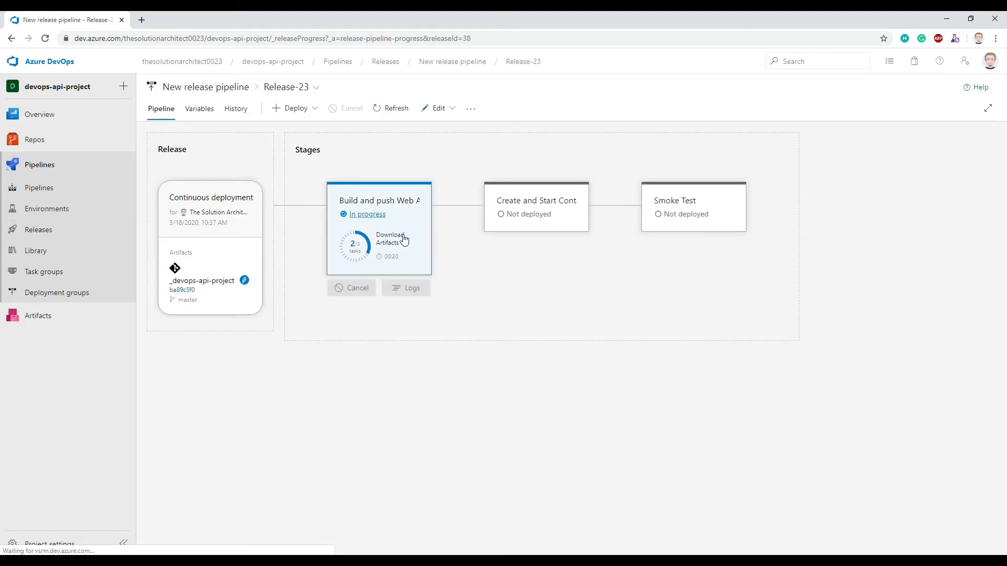
click(419, 247)
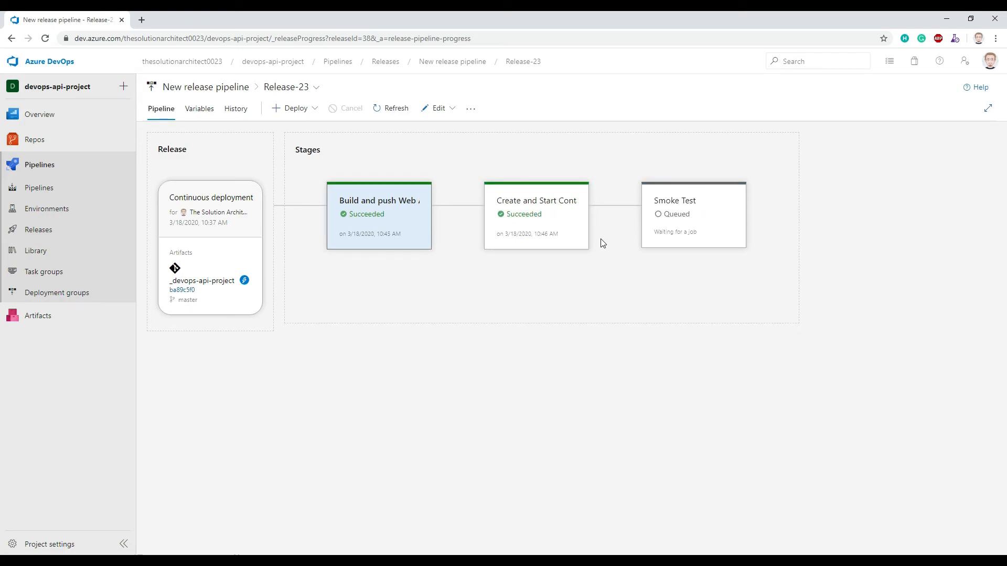
mouse_move(689, 240)
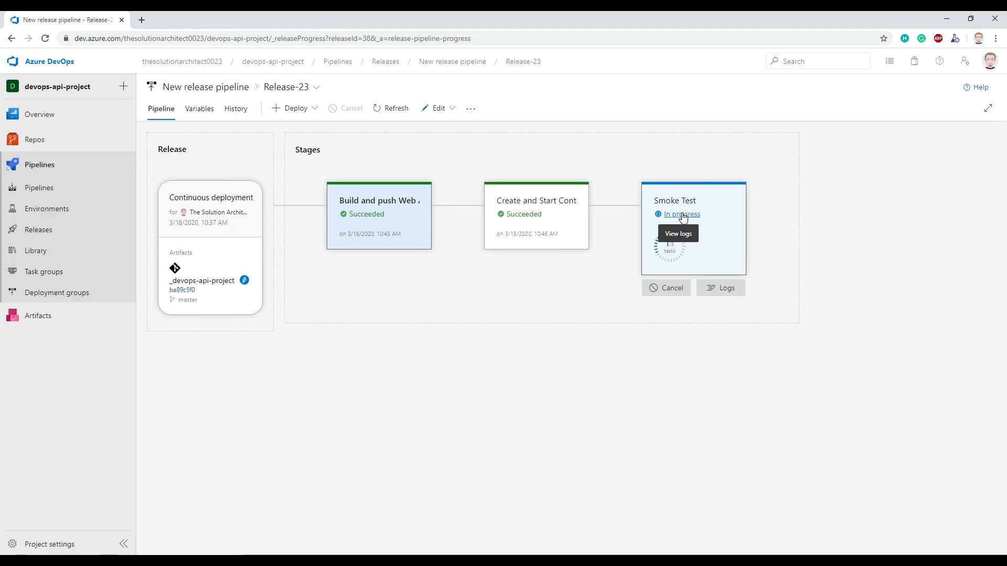
click(677, 215)
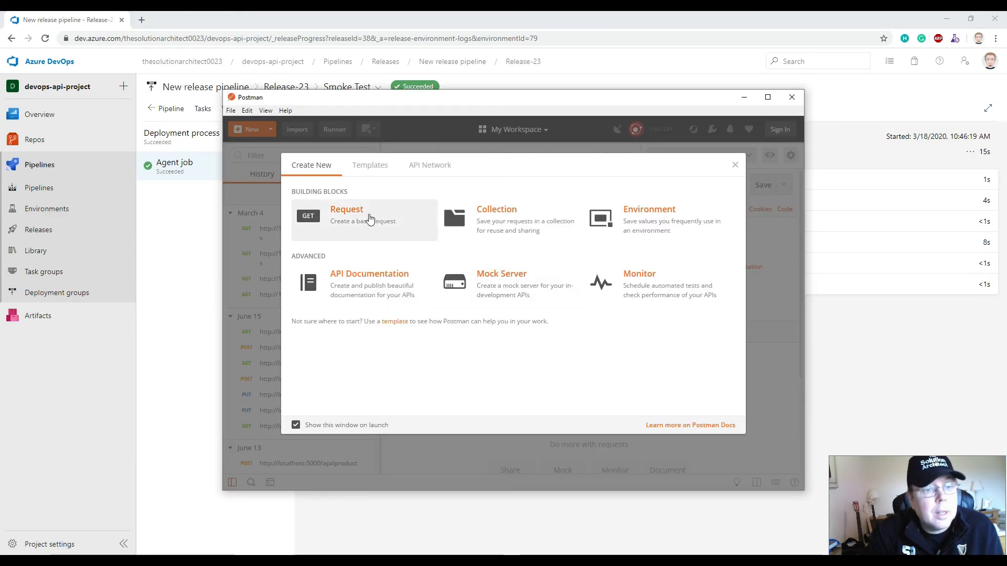
- Switch to Postman, create a request named webapi-devops and save it to the Product collection
click(352, 215)
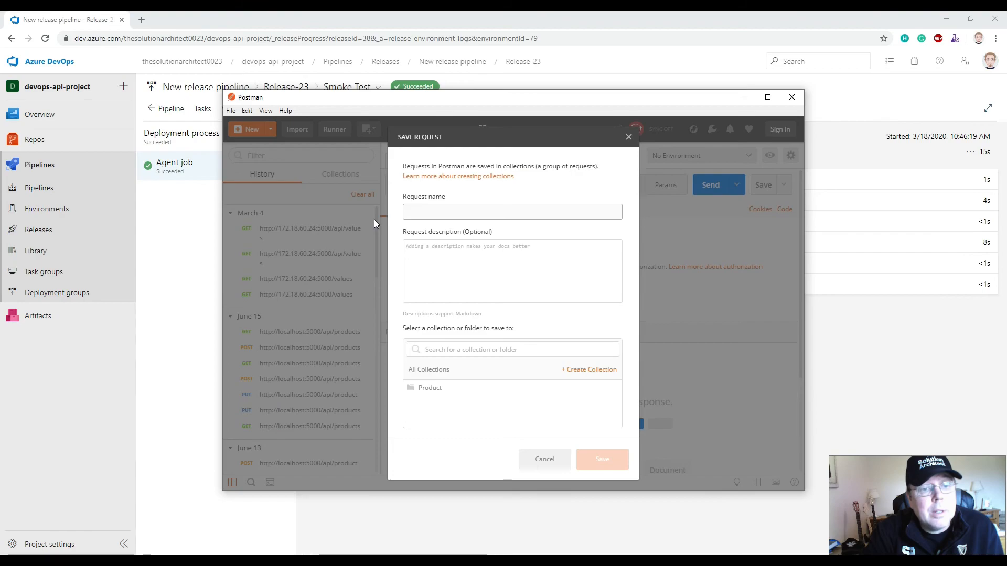
text(webapi-devops)
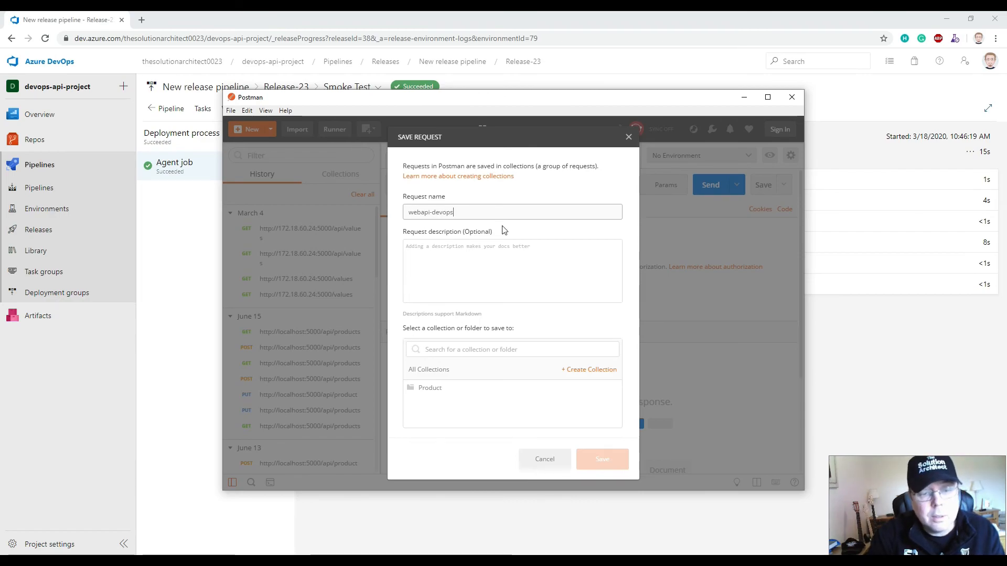
click(465, 270)
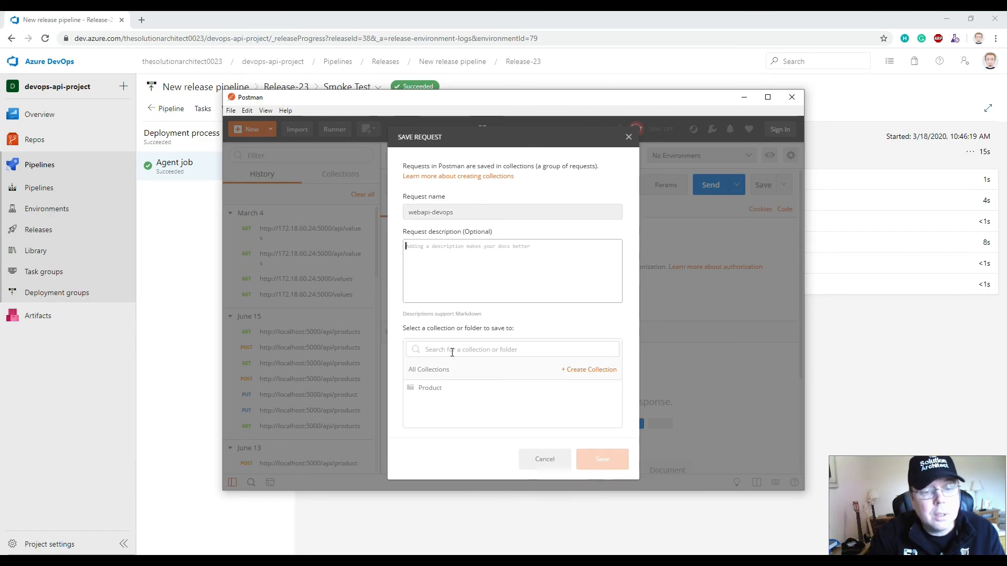
click(439, 388)
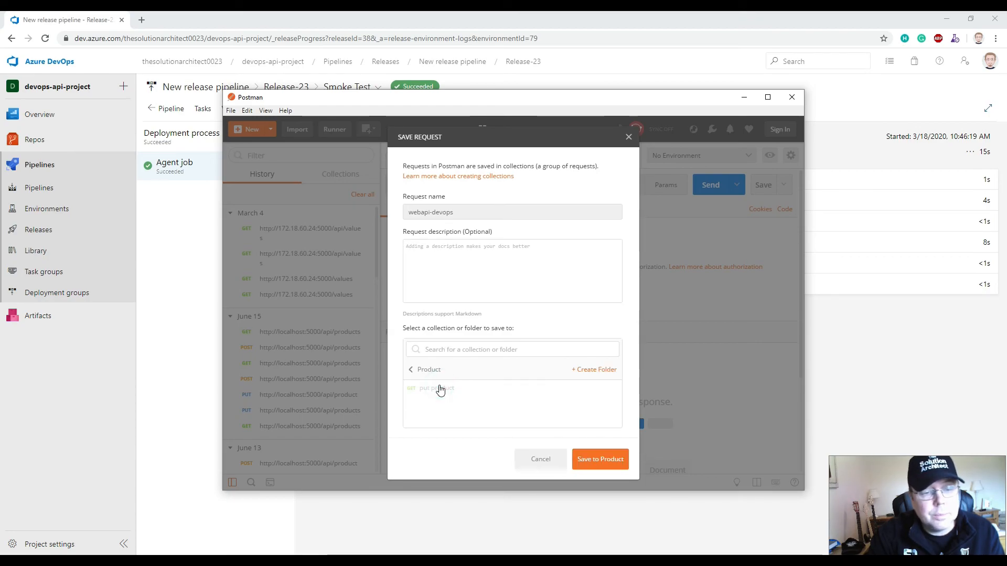
click(600, 460)
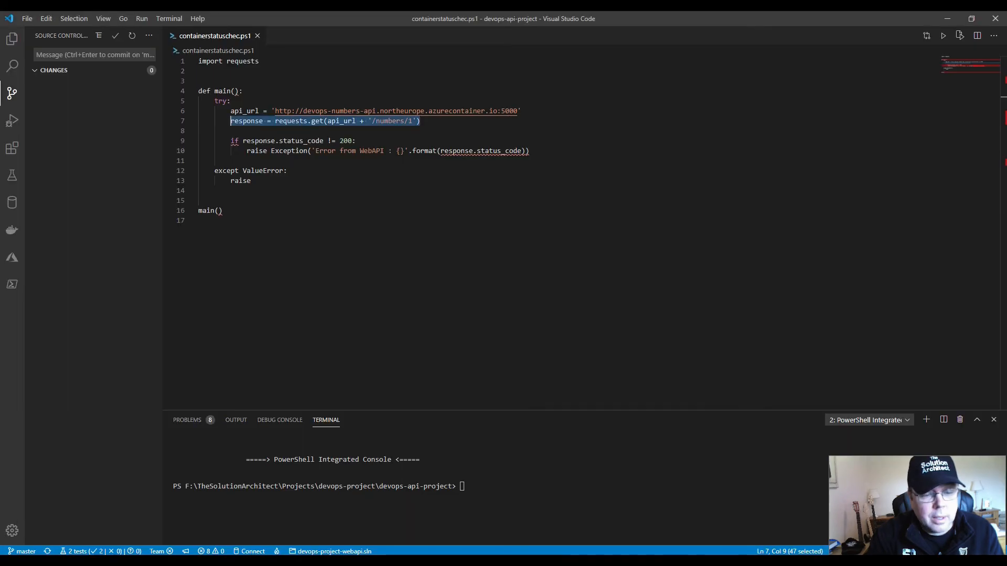
- Copy the api_url address from containerstatuschec.ps1 into the webapi-devops request URL in Postman and append /numbers/1
click(311, 180)
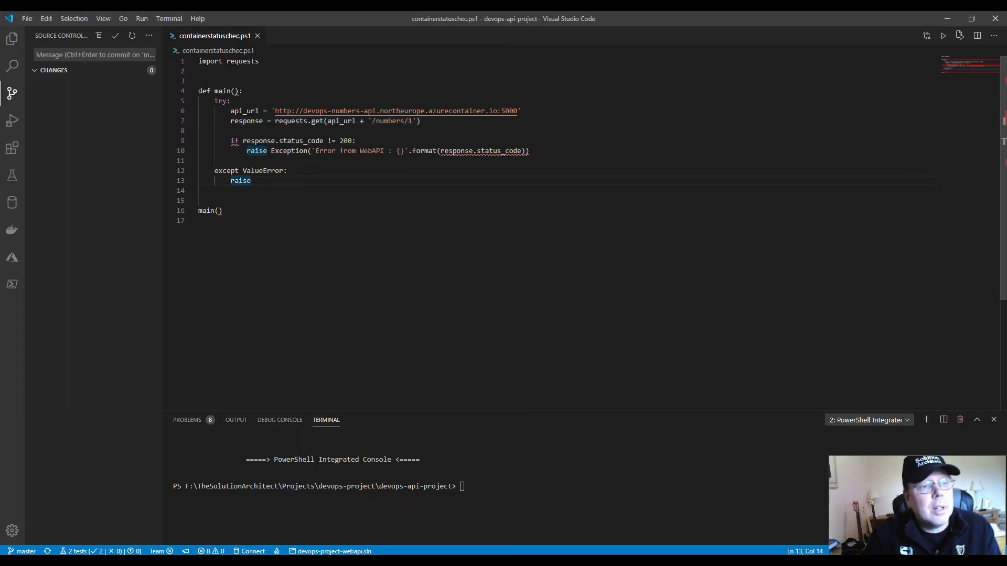
drag(275, 111, 522, 111)
key(ctrl+c)
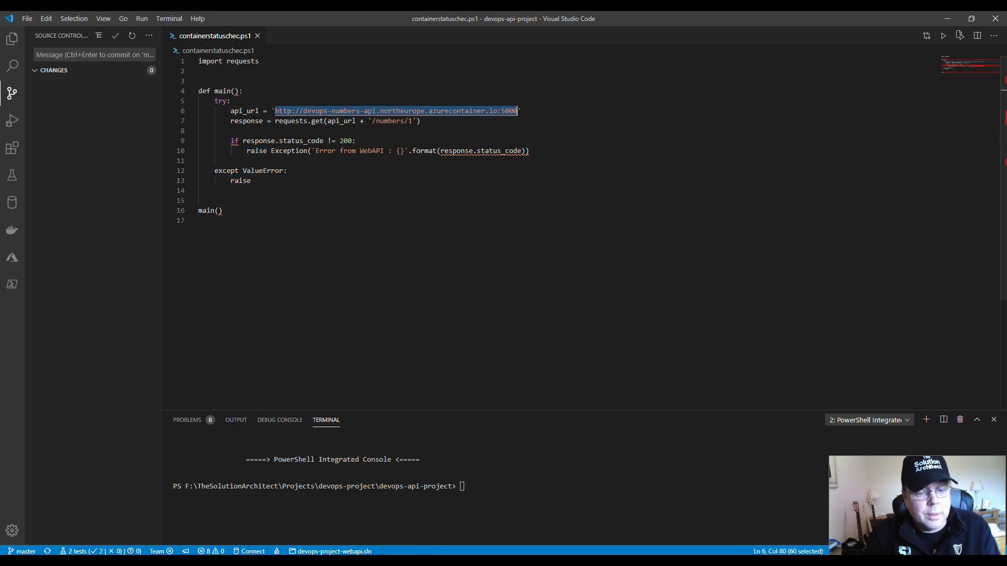
click(511, 561)
click(465, 200)
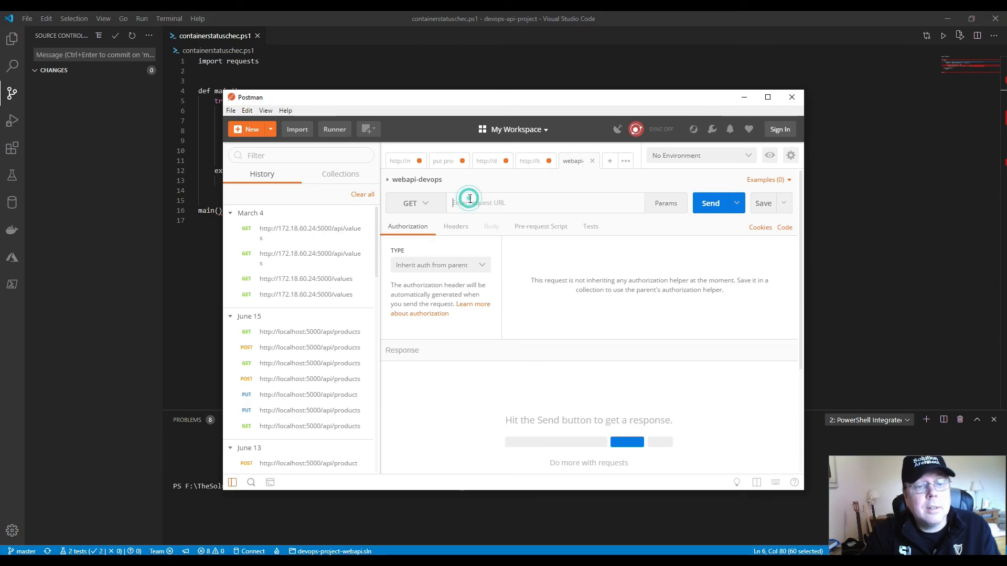
key(ctrl+v)
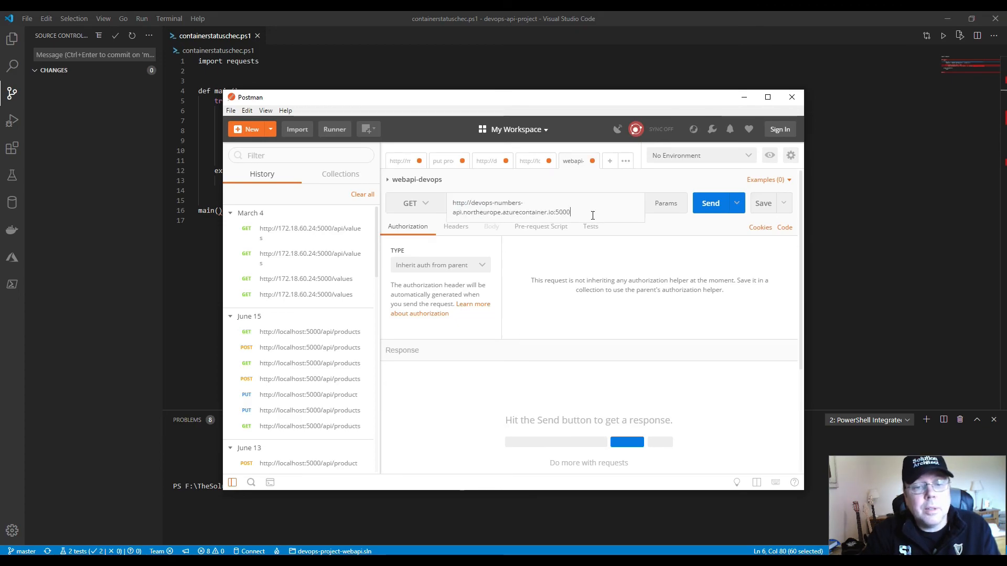
text(/num)
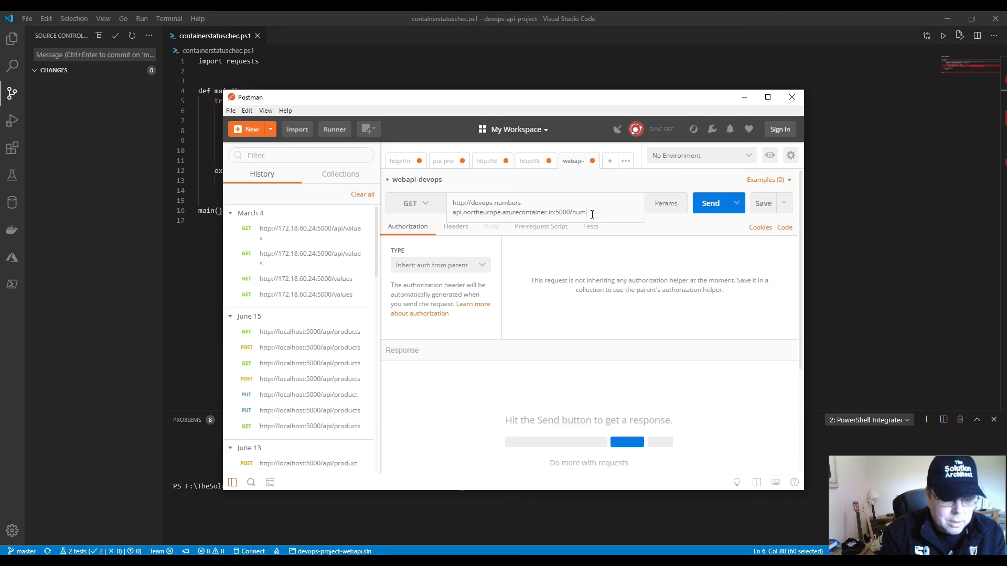
text(bers/1)
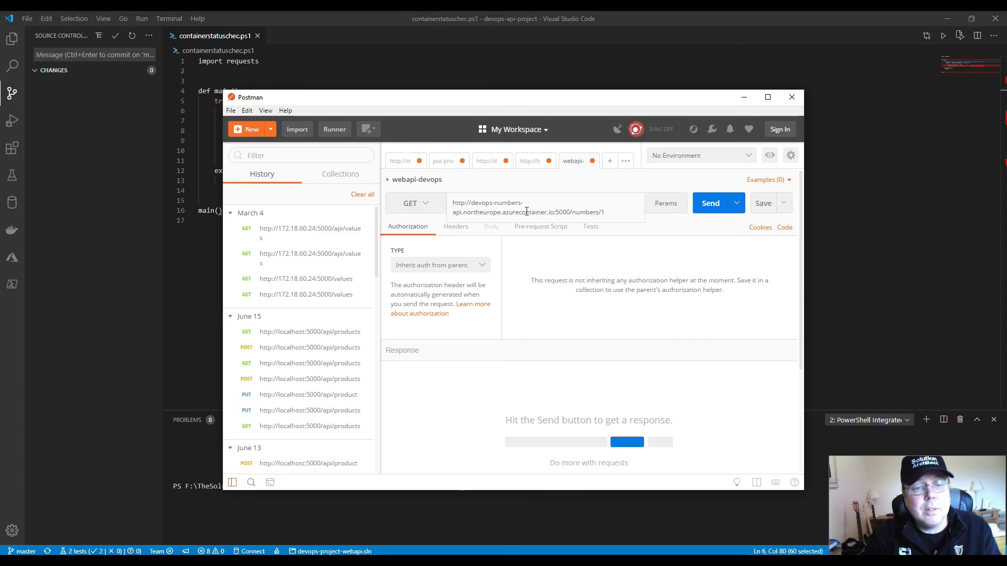
- Send the GET request for /numbers/1, and send it again with the path changed to /numbers/2
click(716, 206)
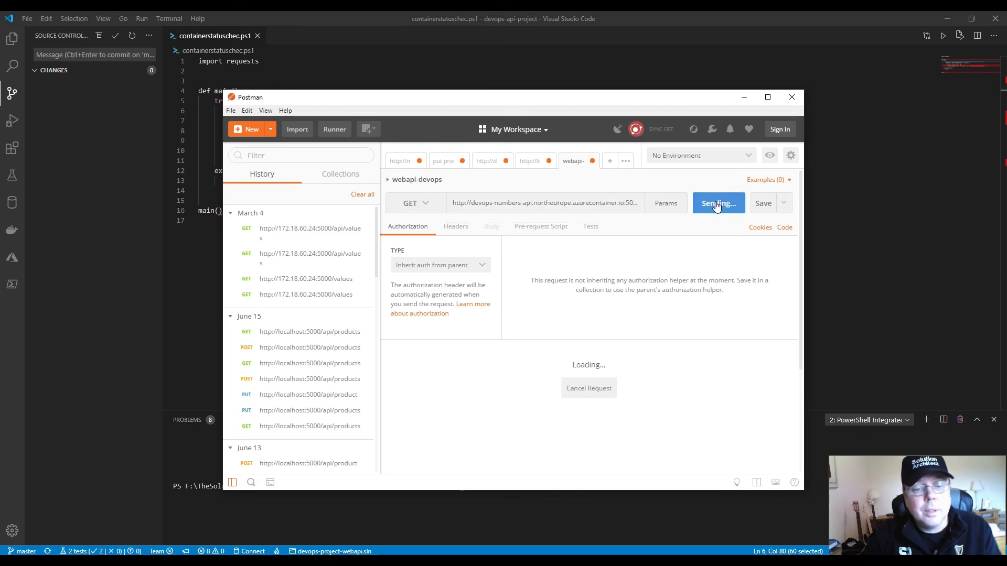
click(425, 395)
click(603, 204)
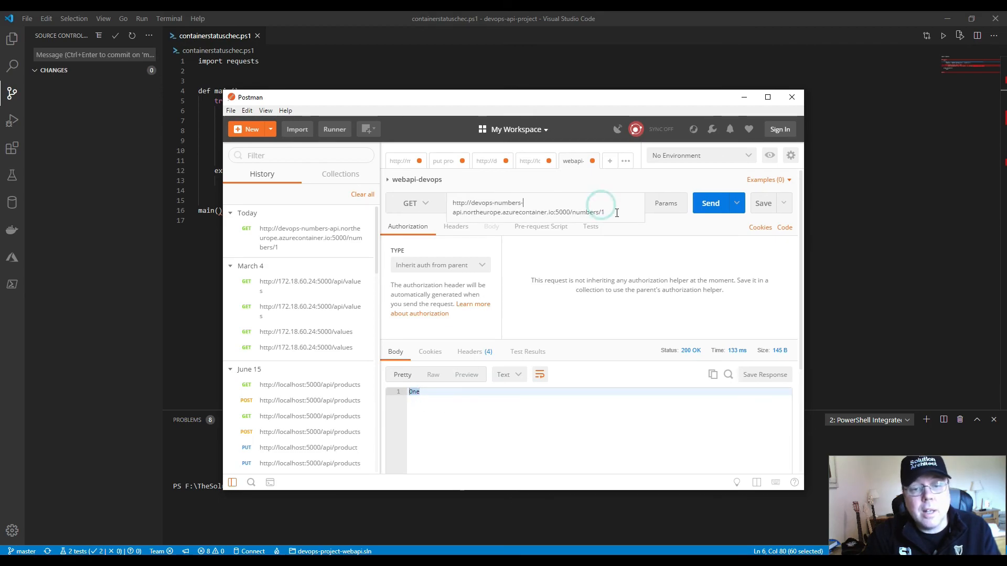
click(710, 204)
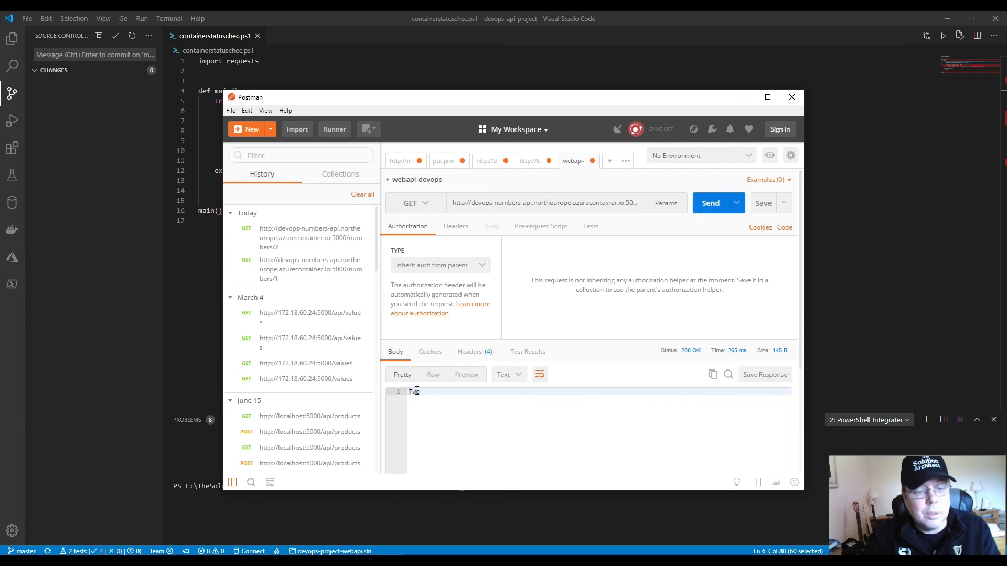
- Change the request path to /numbers/10, send the GET request and examine the returned response body
click(604, 209)
double_click(602, 212)
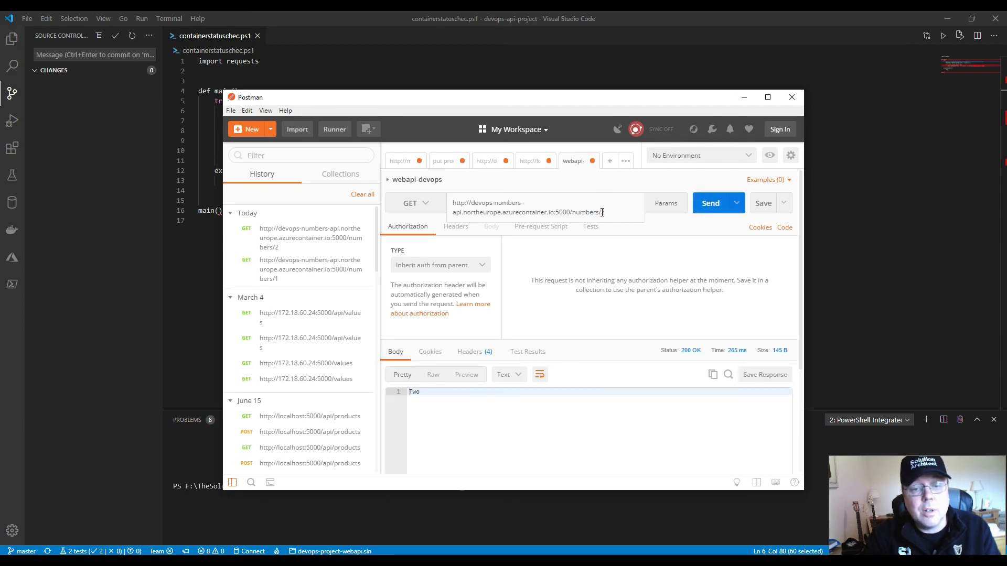
text(3)
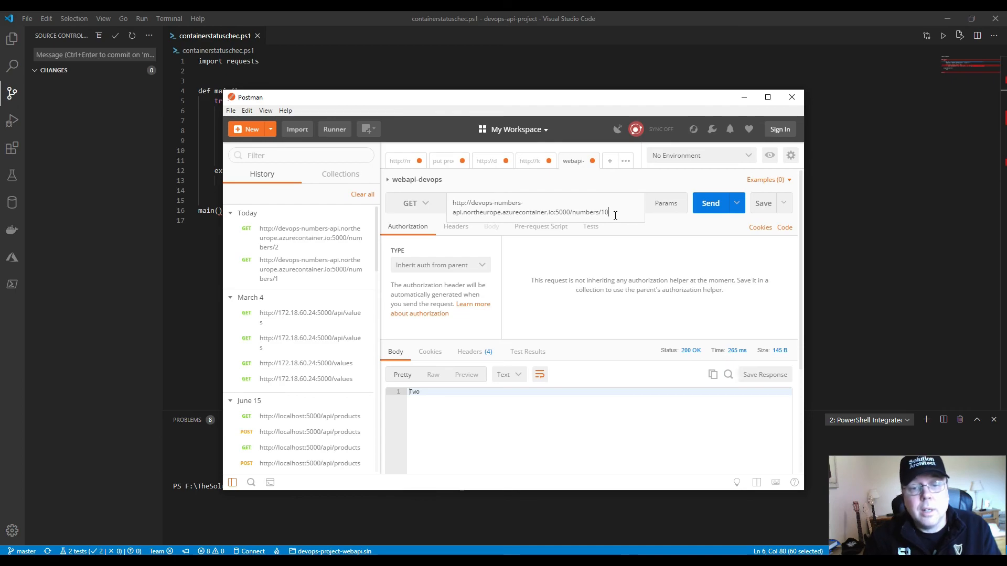
click(711, 204)
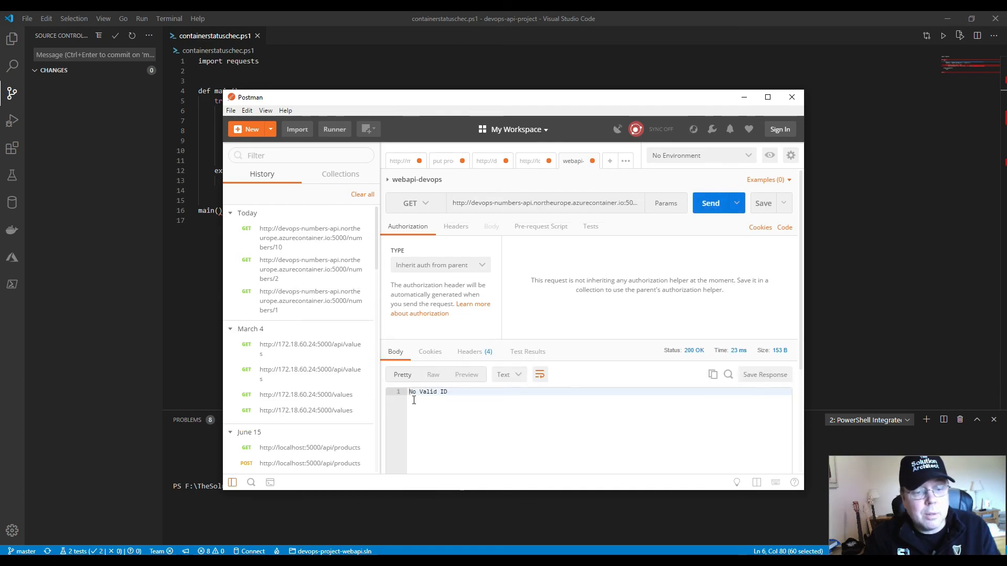
drag(444, 392, 402, 393)
mouse_move(468, 392)
mouse_down()
mouse_move(414, 395)
mouse_move(479, 389)
mouse_up()
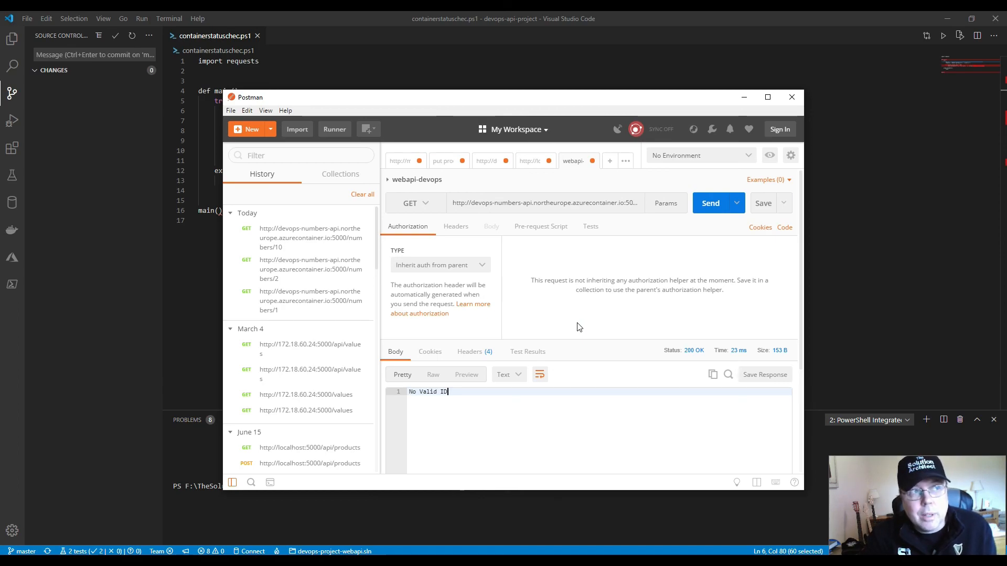
click(453, 393)
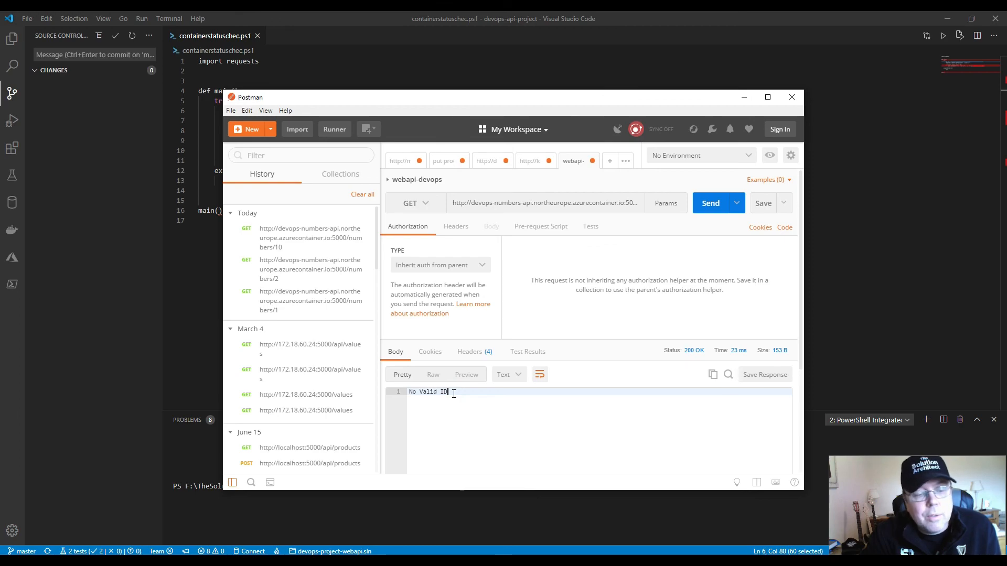